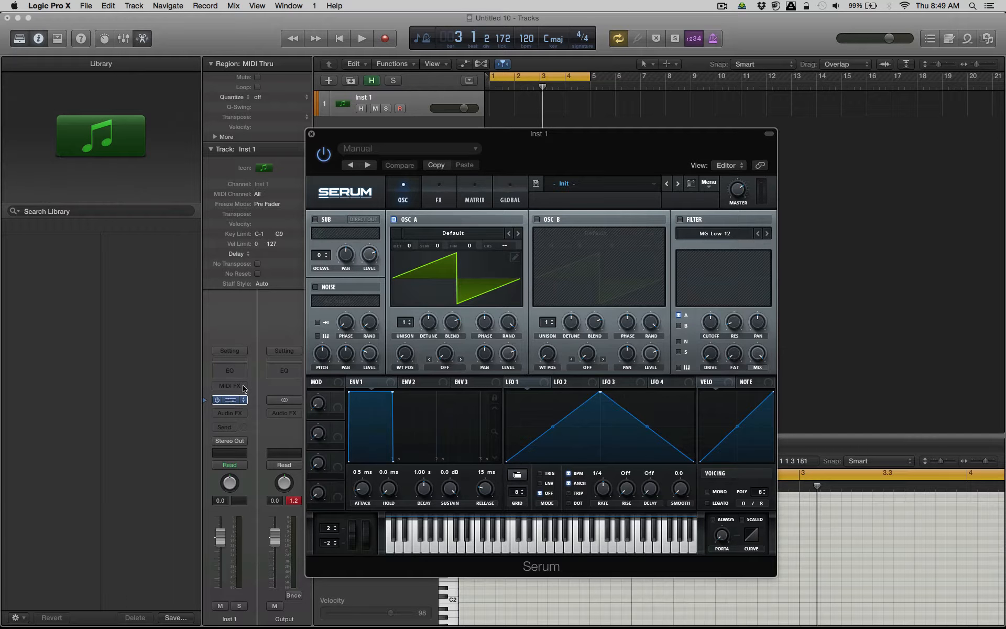
Turn off the cycle range on the arrangement ruler.
right_click(527, 78)
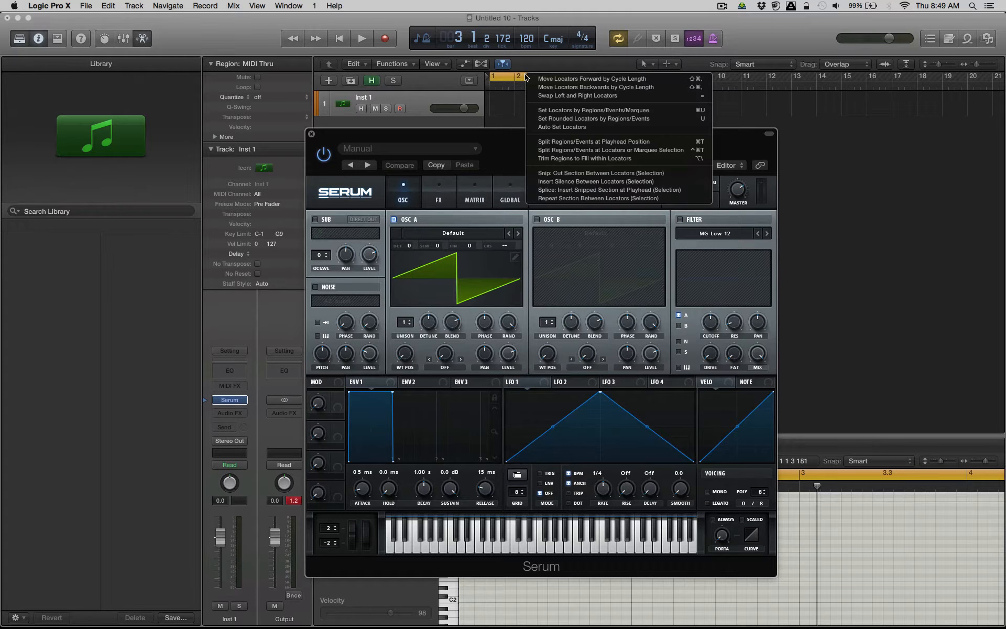
click(522, 77)
click(523, 78)
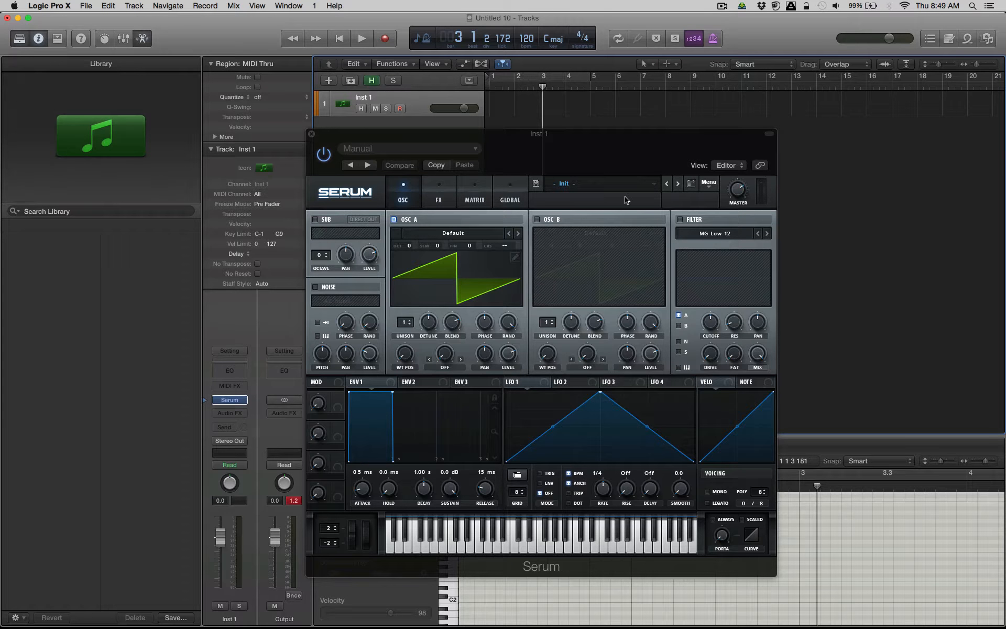
drag(744, 189, 744, 186)
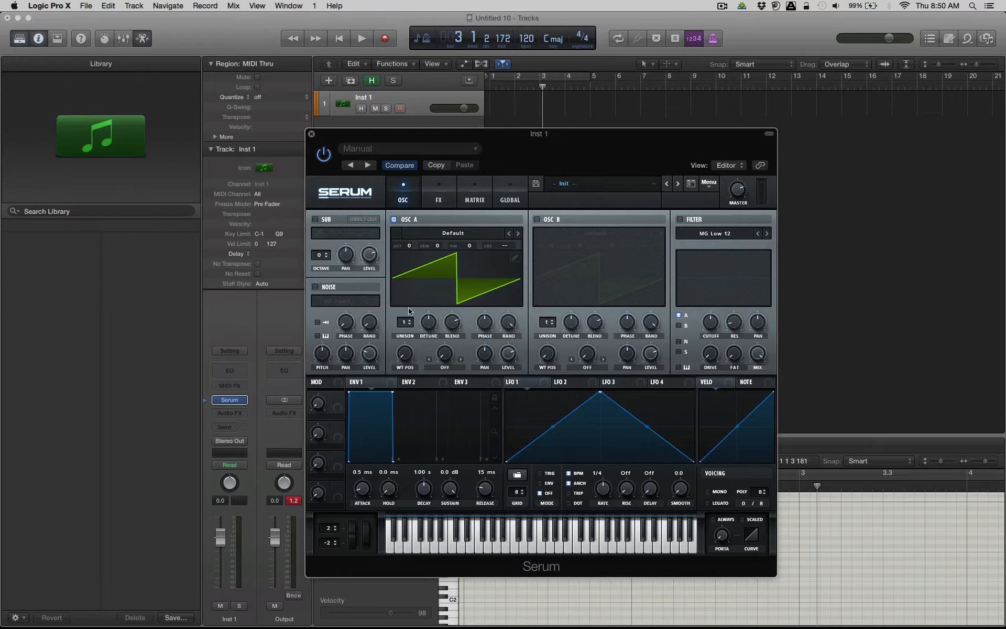
Load the spectral wavetable Monster 3 [SL] into oscillator A.
click(428, 237)
mouse_move(434, 263)
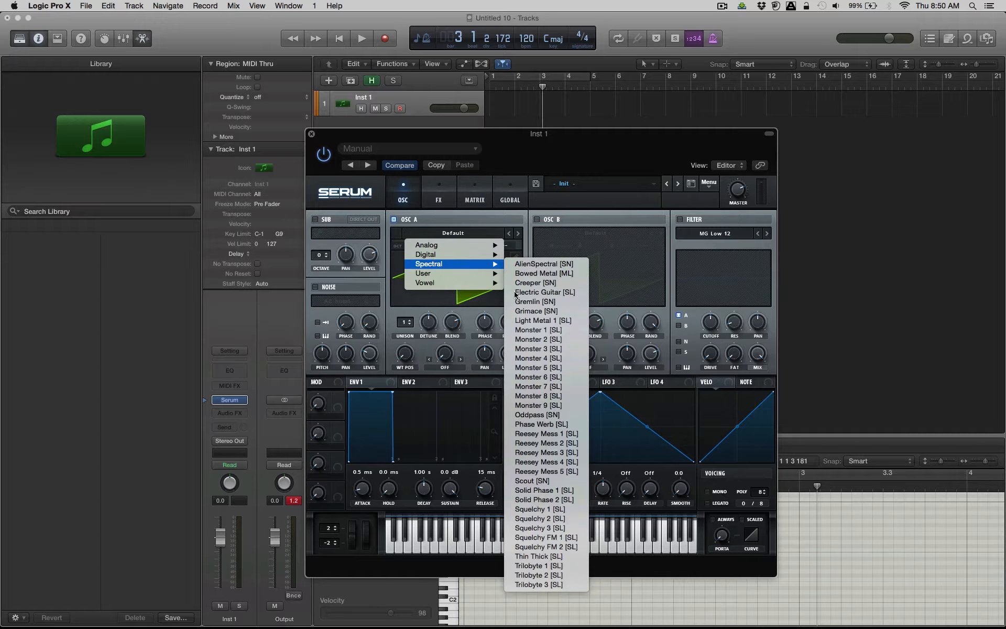
click(534, 349)
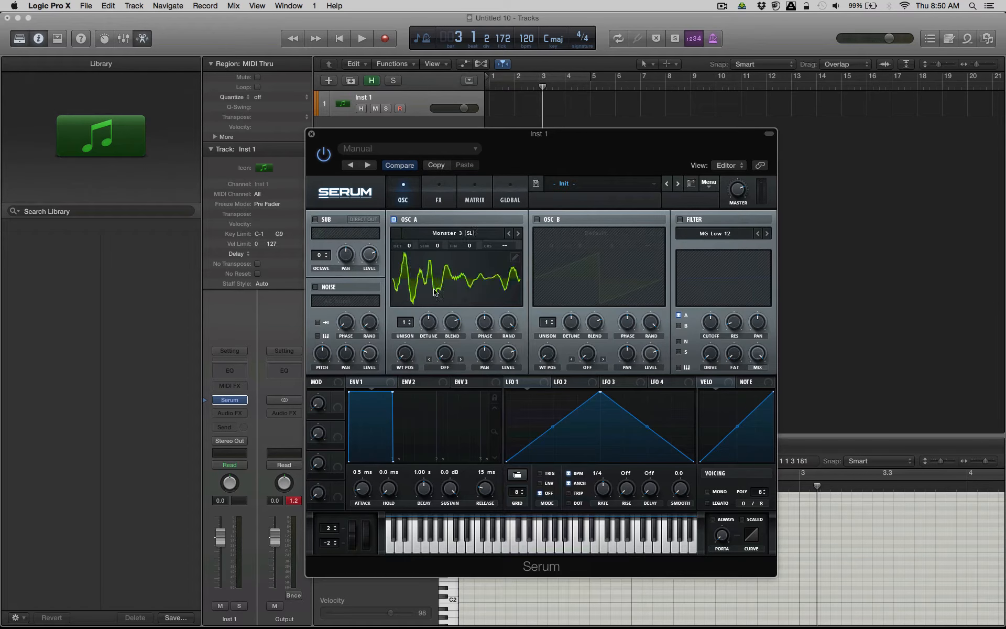
Load the analog Basic Shapes wavetable into oscillator A and move its wavetable position to the saw shape.
click(447, 233)
mouse_move(443, 254)
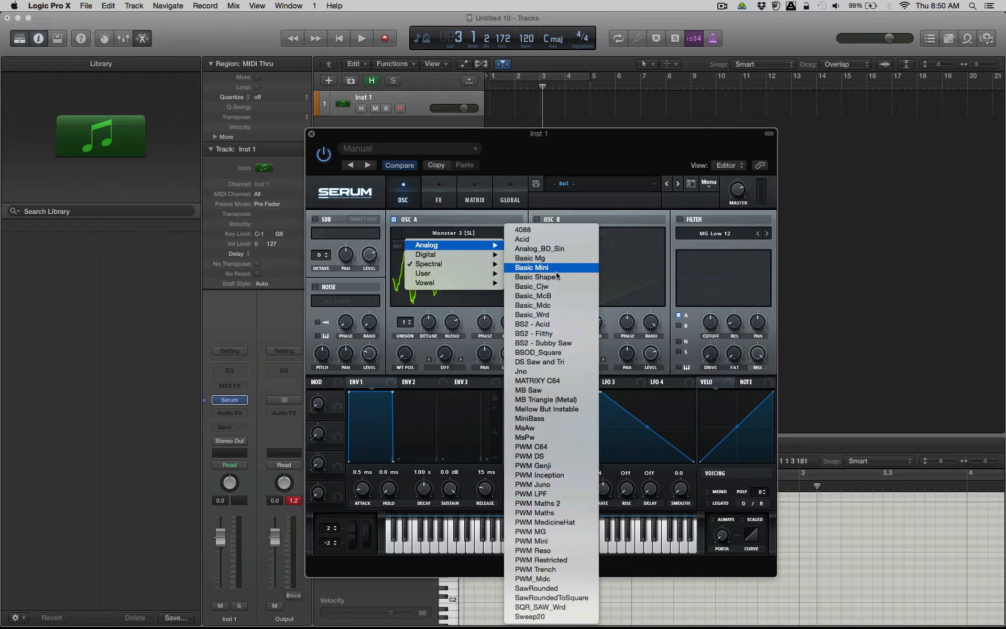
click(535, 264)
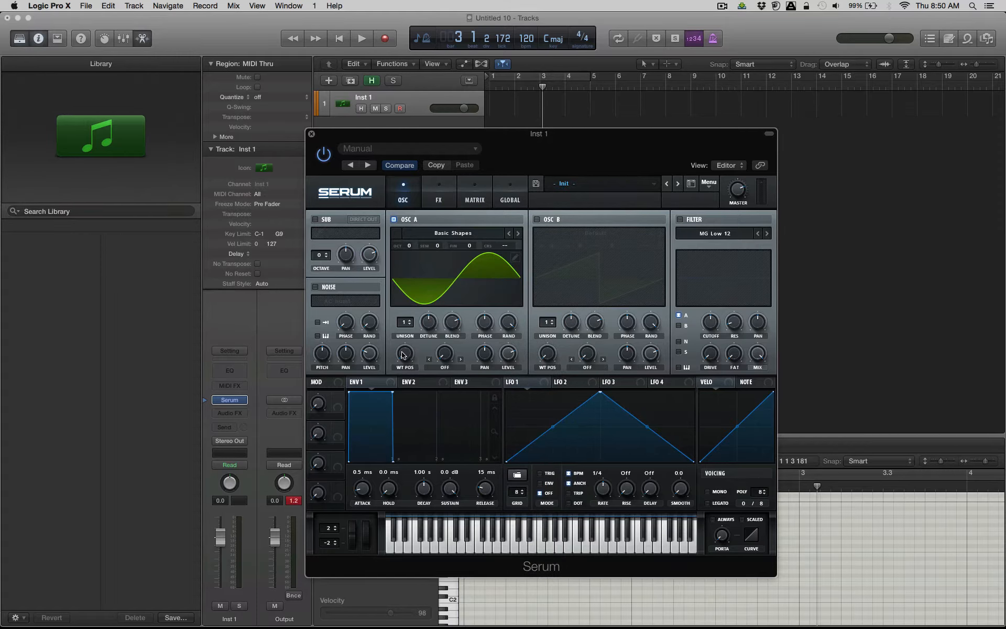
drag(408, 353, 405, 330)
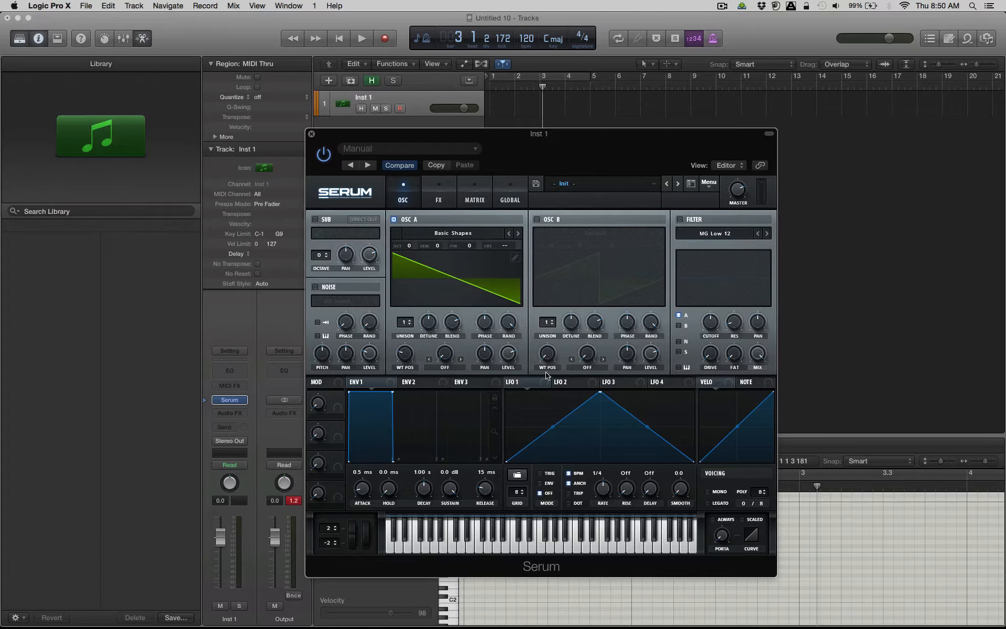
Assign LFO 1 to oscillator A's warp amount and set the warp mode to Sync (No Window).
mouse_move(543, 388)
mouse_down()
mouse_move(595, 445)
mouse_move(576, 441)
mouse_move(546, 385)
mouse_up()
drag(546, 386, 444, 354)
click(444, 369)
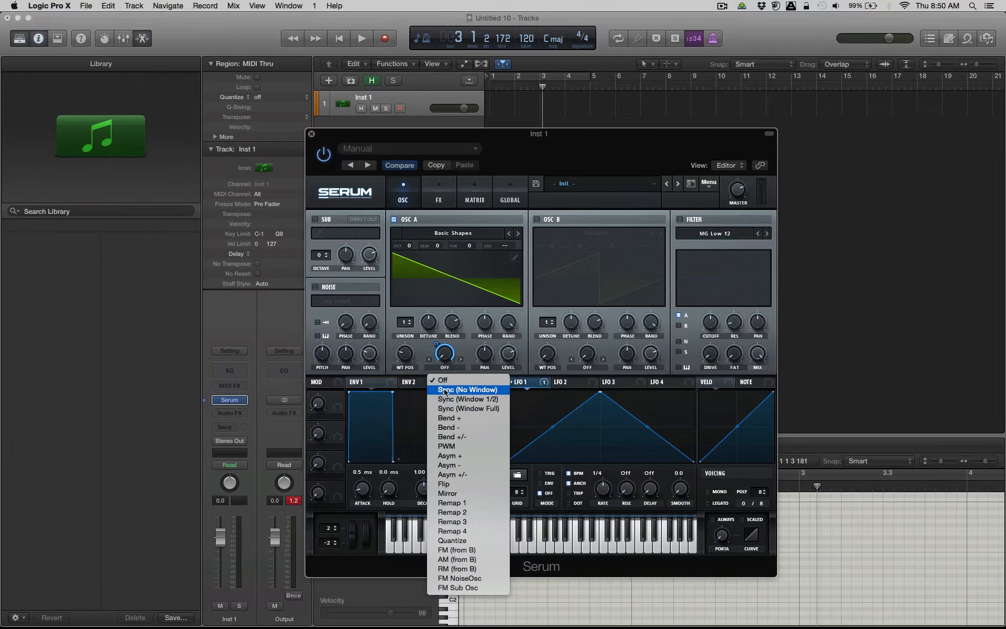
click(445, 391)
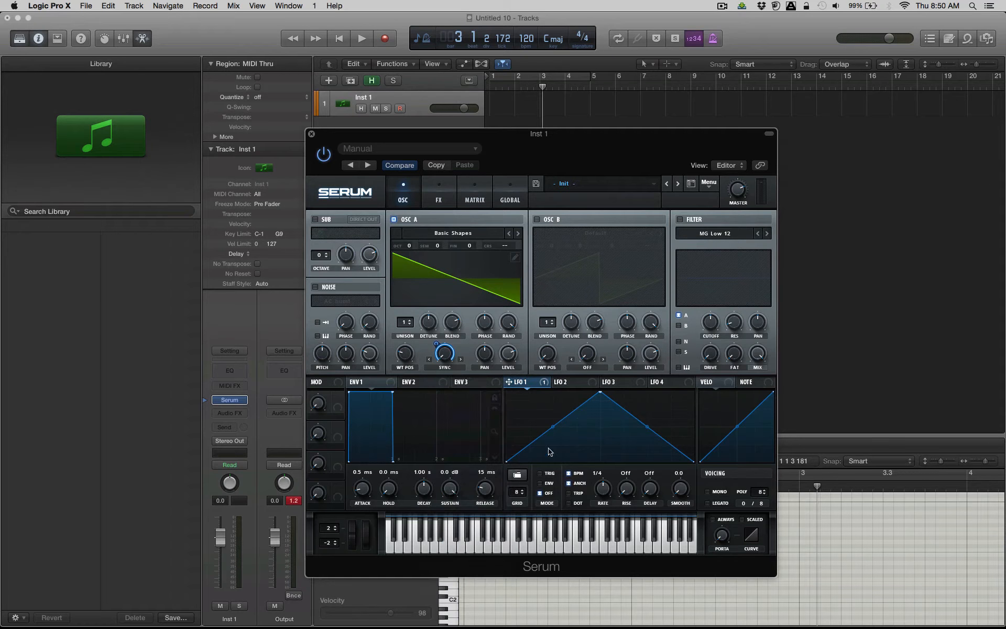
Raise LFO 1's end points, lower its peak slightly, and increase oscillator A's sync amount.
mouse_move(598, 396)
mouse_down()
mouse_move(596, 413)
mouse_move(507, 414)
mouse_move(647, 438)
mouse_move(595, 419)
mouse_move(601, 394)
mouse_up()
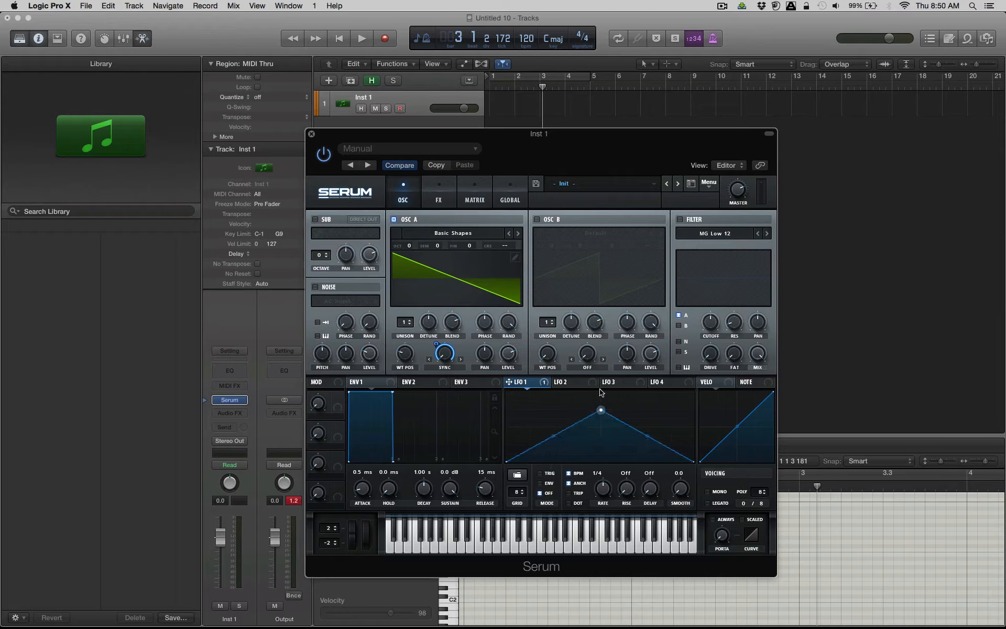
drag(507, 461, 506, 442)
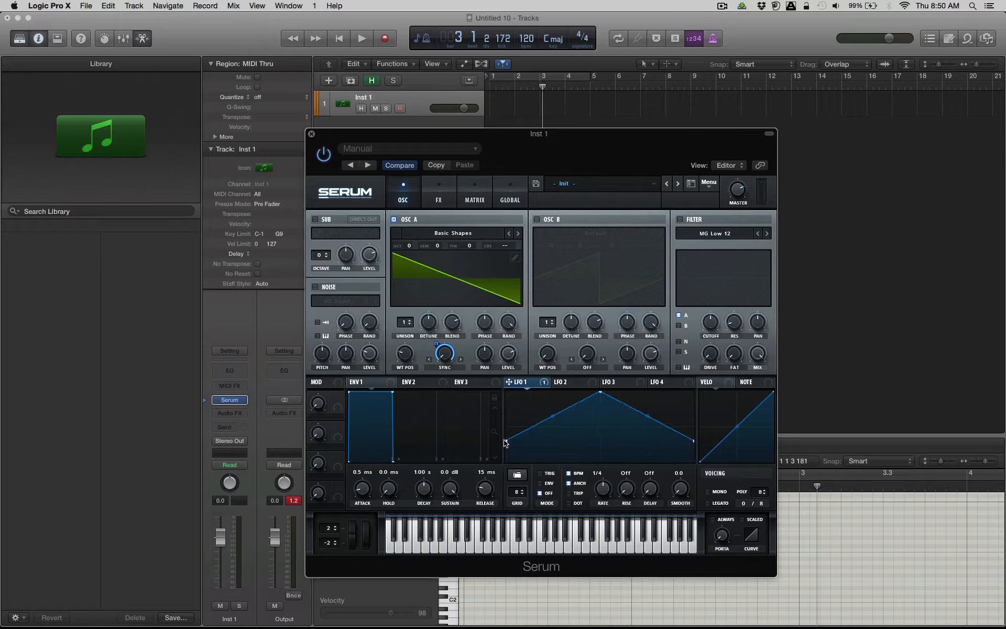
drag(451, 351, 454, 317)
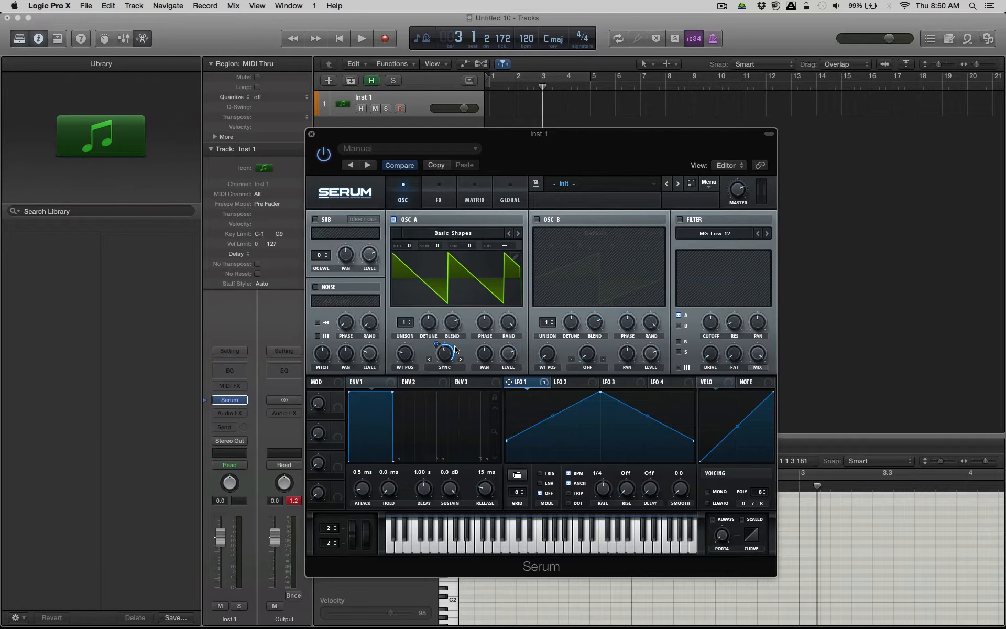
drag(600, 394, 601, 404)
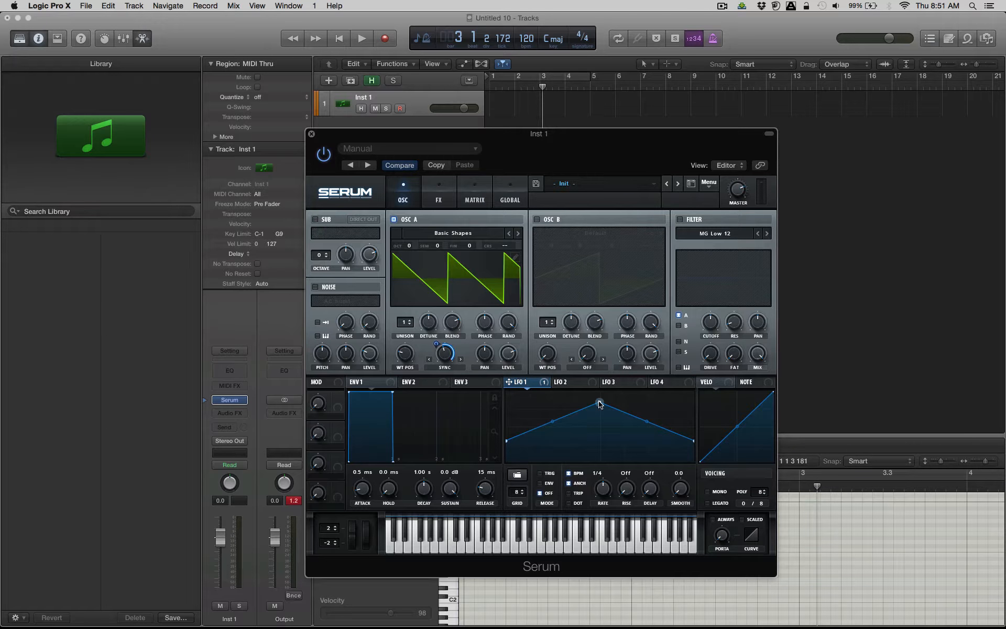
Open Musical Typing and play test notes to hear the LFO-modulated sync.
key(super+k)
key(a)
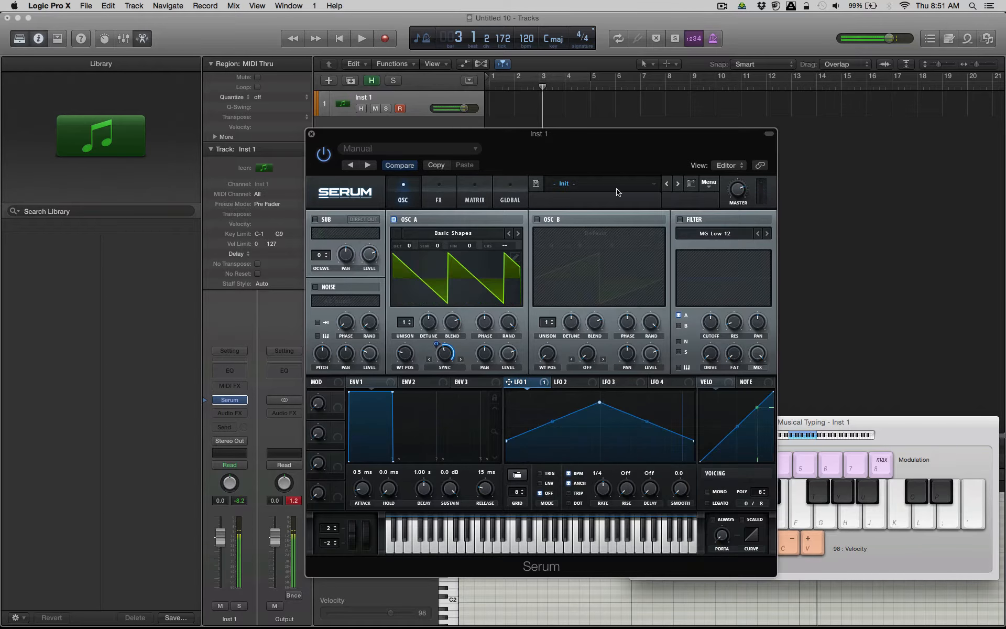
key(d)
Lower LFO 1's peak and end points to an almost flat curve and reduce its modulation depth on the sync amount.
drag(601, 405, 598, 434)
drag(506, 440, 502, 464)
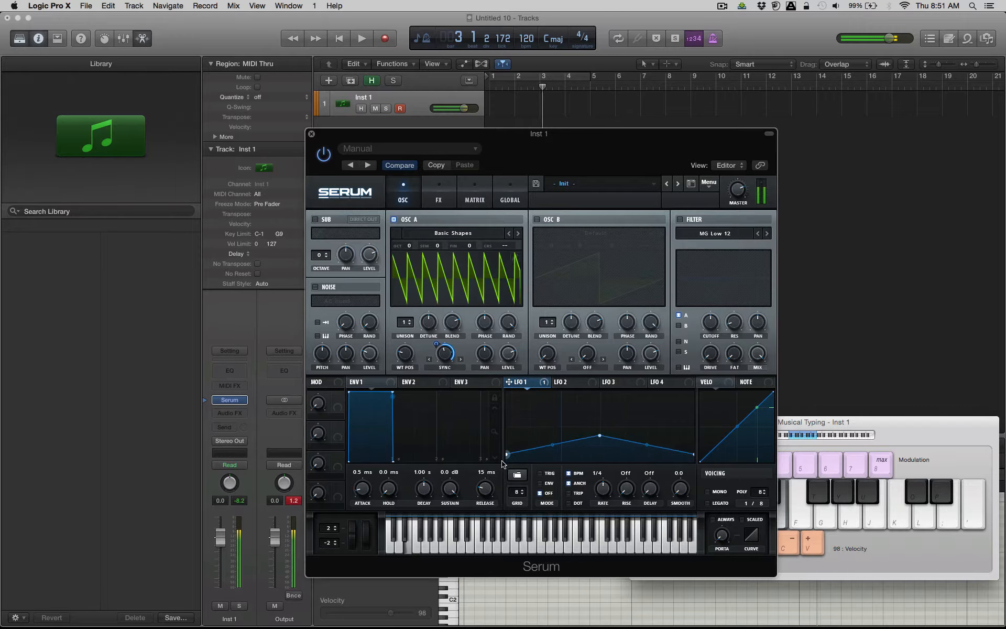
drag(600, 436, 600, 459)
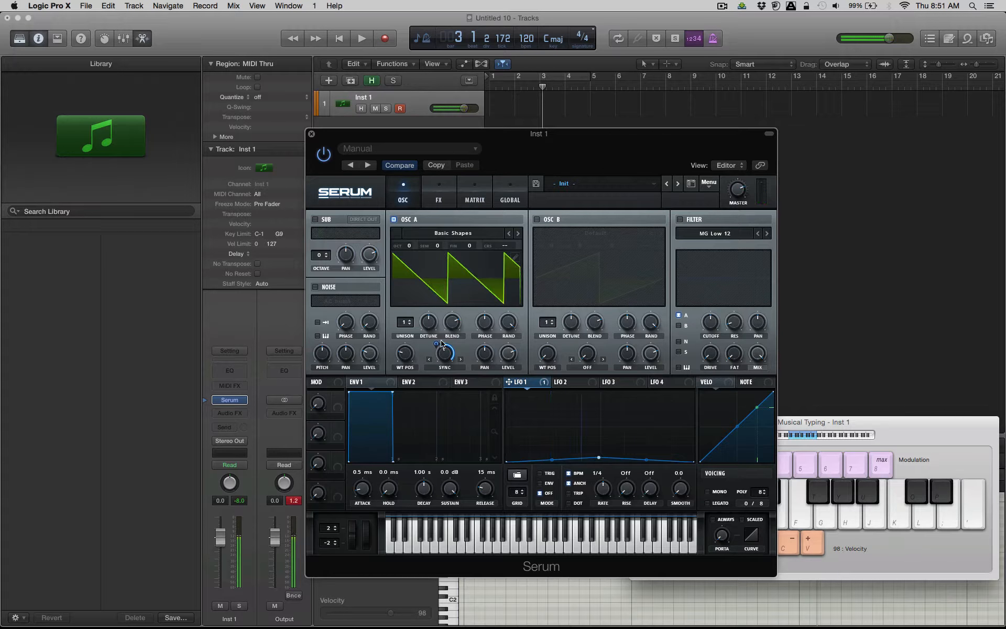
mouse_move(442, 344)
mouse_down()
mouse_move(431, 392)
mouse_move(440, 342)
mouse_up()
Raise the Musical Typing keyboard by one octave and play a short test melody.
key(x)
key(h)
key(k)
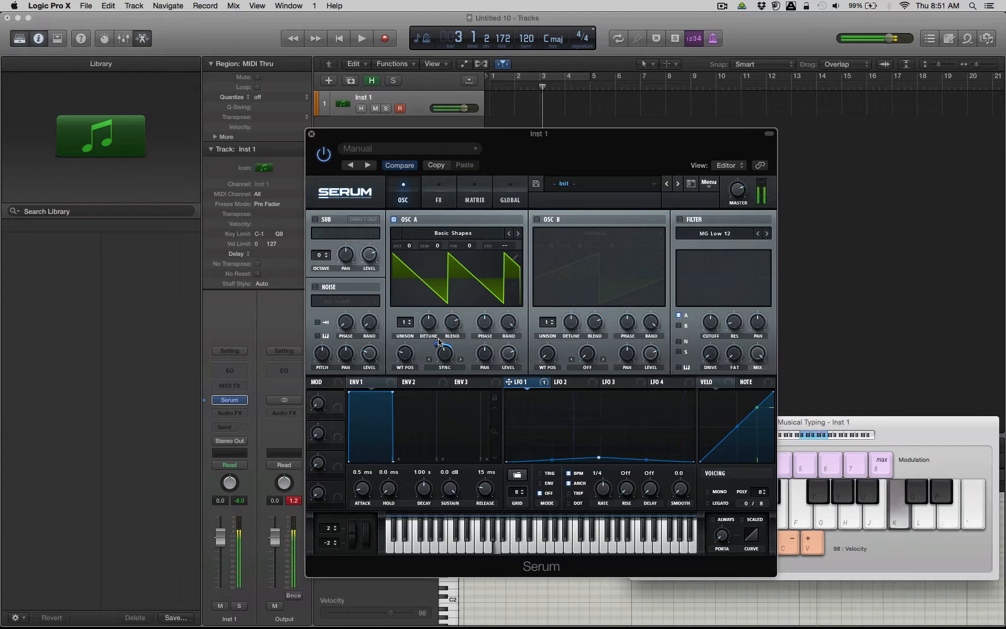
key(l)
key(h)
key(k)
key(l)
key(k)
key(h)
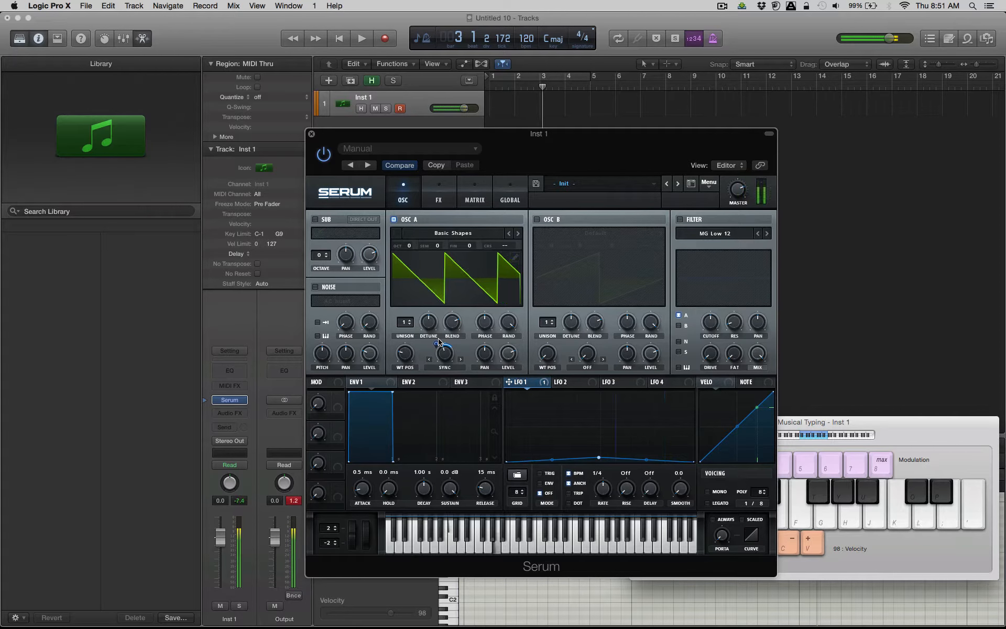
key(k)
key(h)
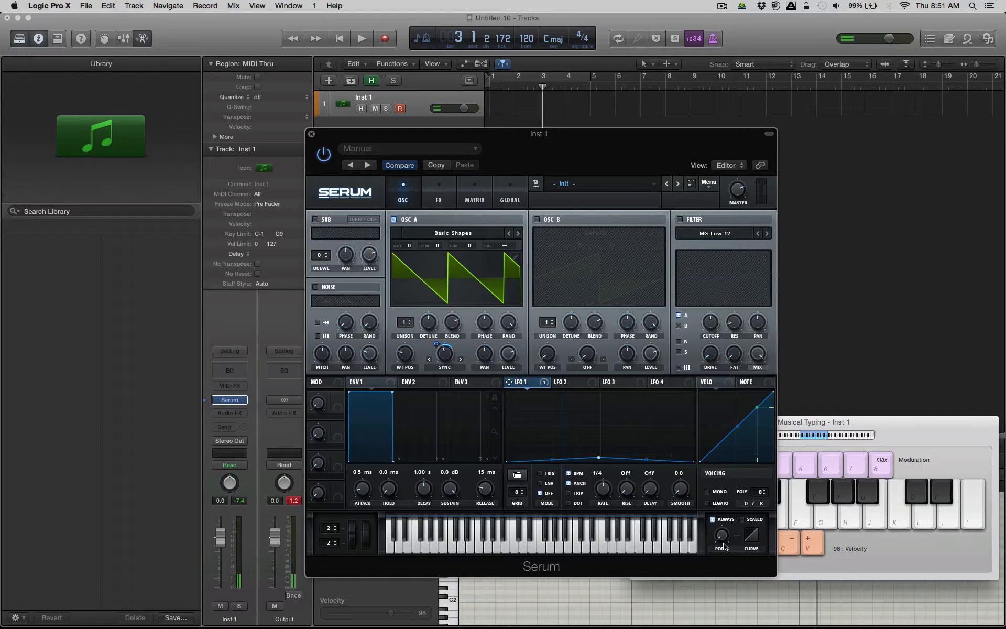
Adjust the portamento time with always-on glide, trying about 118 ms while playing test notes.
drag(730, 503, 730, 502)
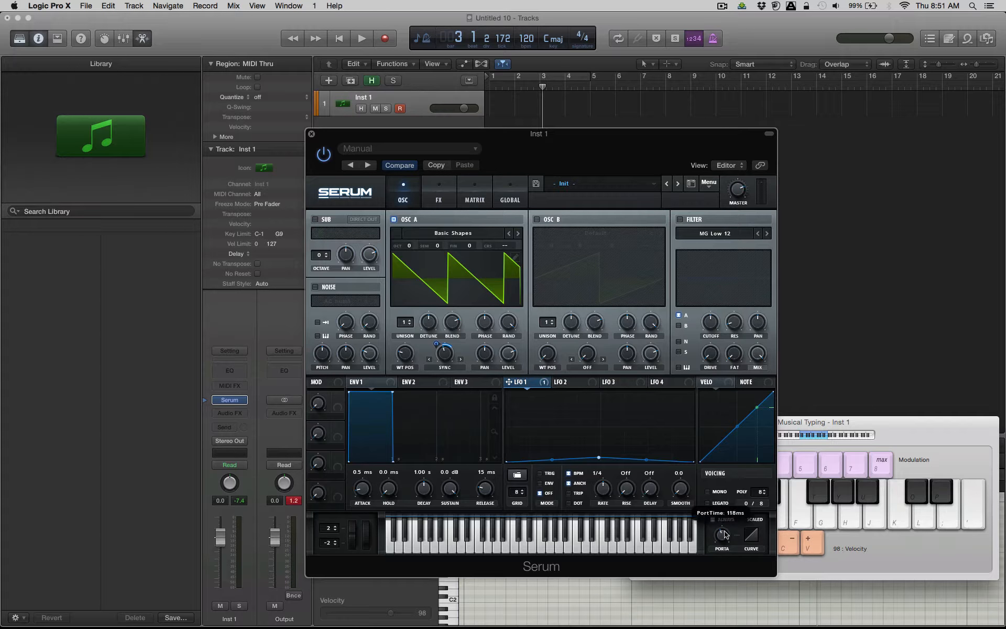
key(h)
key(k)
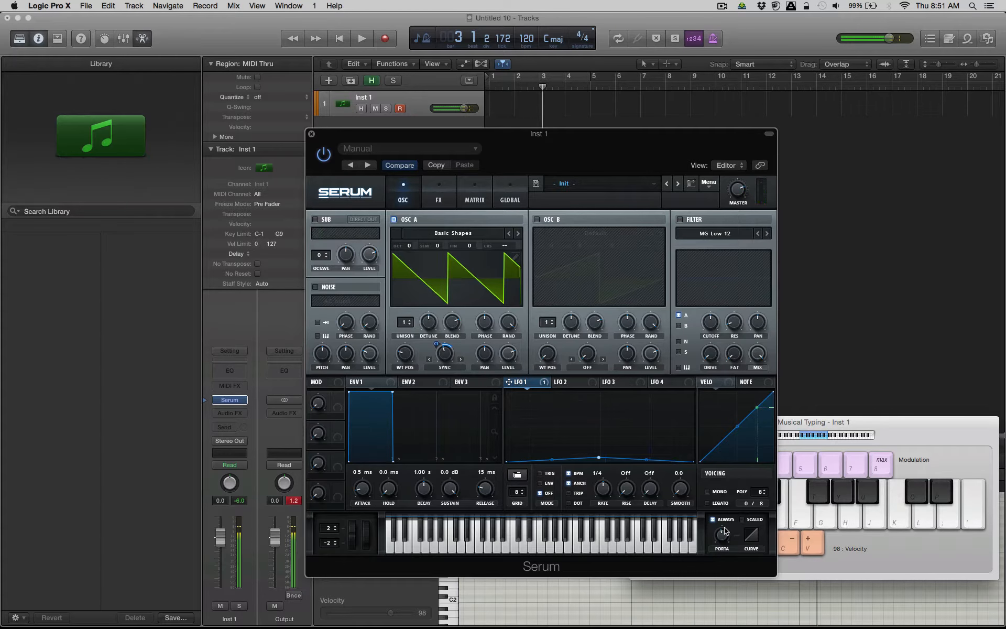
key(l)
drag(727, 542, 725, 536)
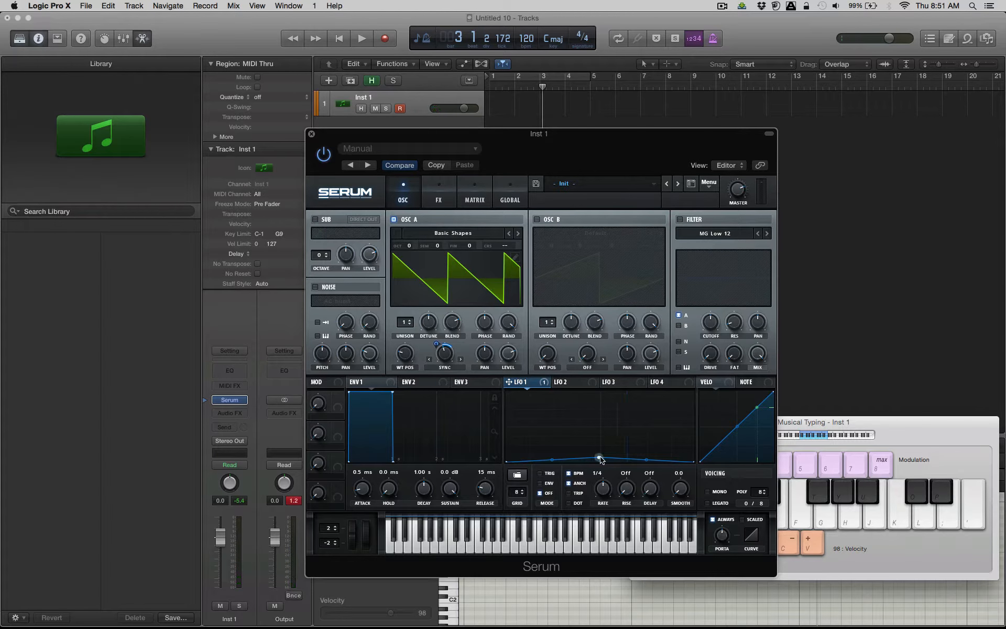
Turn off LFO 1's BPM sync, set its rate to about 21.2 Hz, and raise its peak moderately.
drag(599, 457, 601, 449)
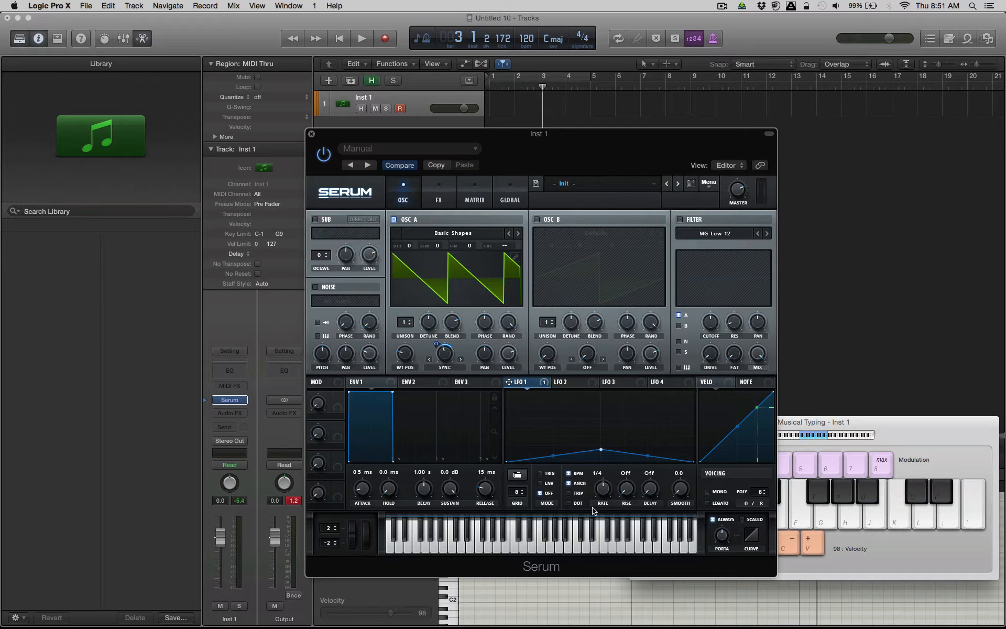
click(569, 474)
drag(606, 494, 610, 477)
key(d)
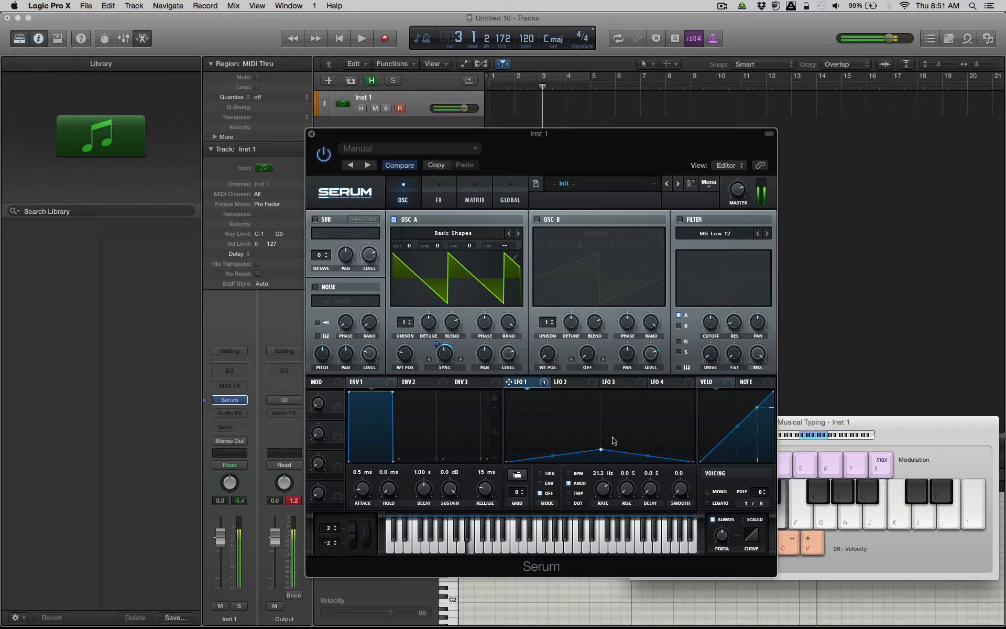
mouse_move(601, 449)
mouse_down()
mouse_move(600, 422)
mouse_move(601, 442)
mouse_up()
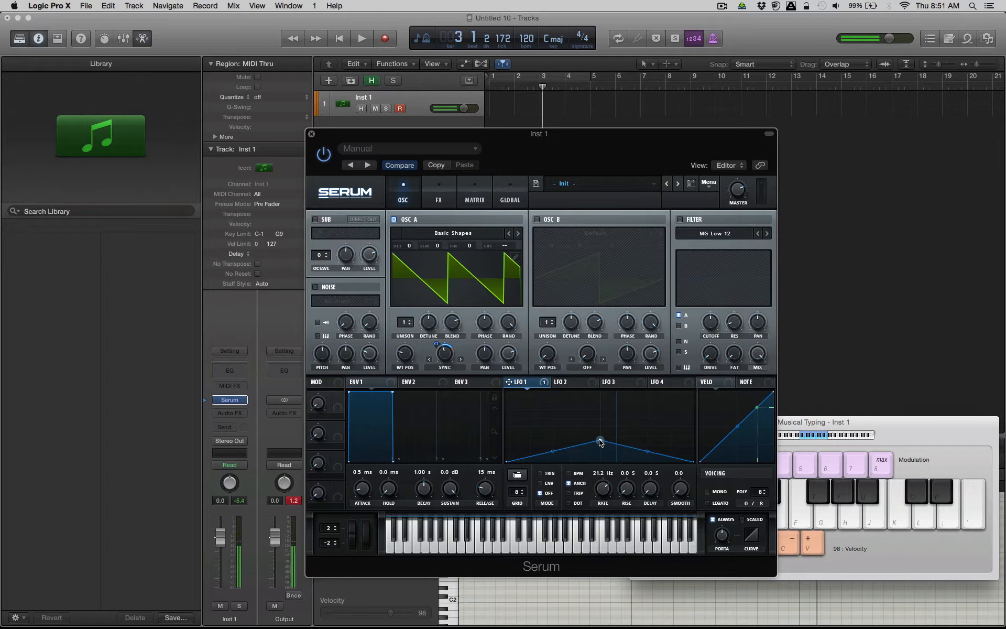
Shift the Musical Typing keyboard up another octave and play a few notes to audition the faster LFO.
key(x)
key(h)
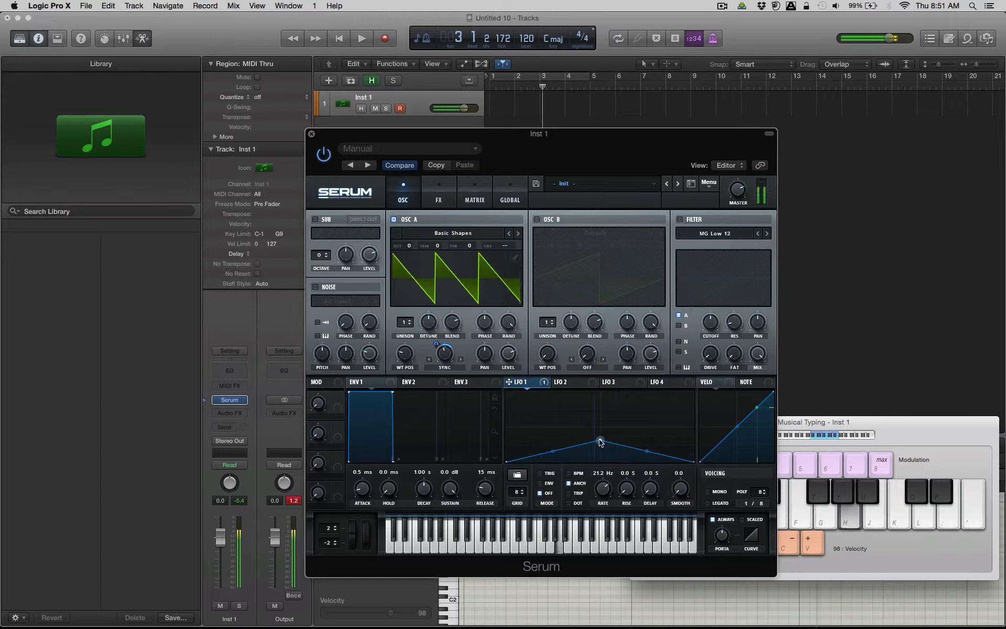
key(k)
key(l)
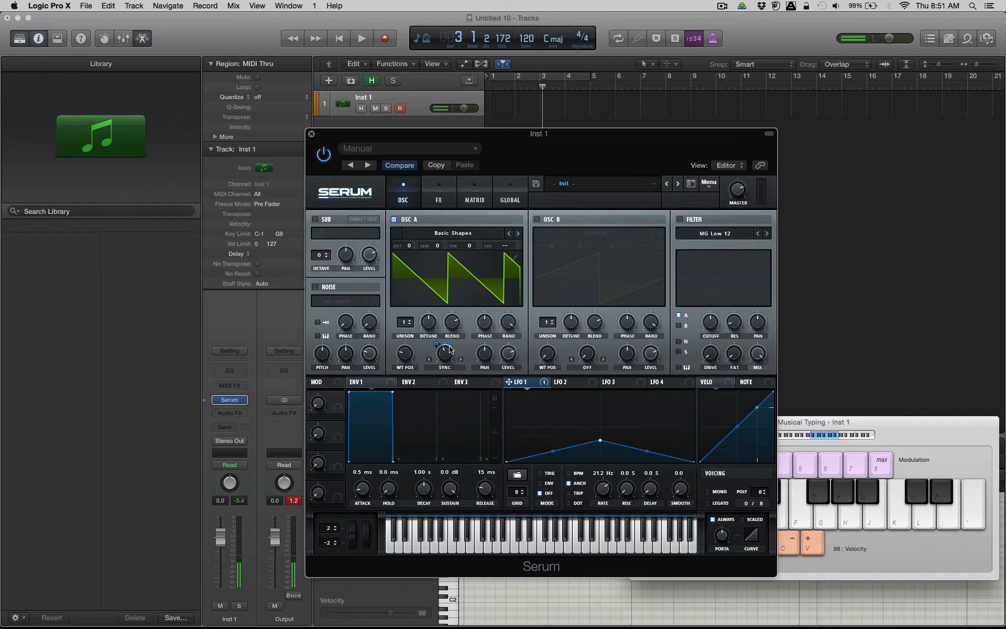
Change oscillator A's warp mode to PWM and lower the PWM amount to its minimum.
click(444, 367)
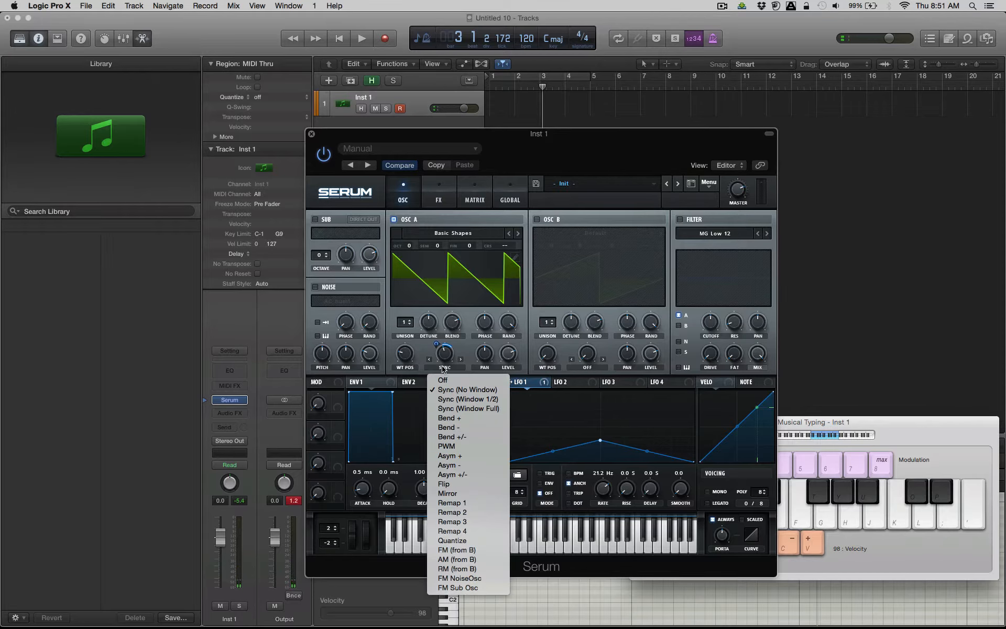
click(447, 446)
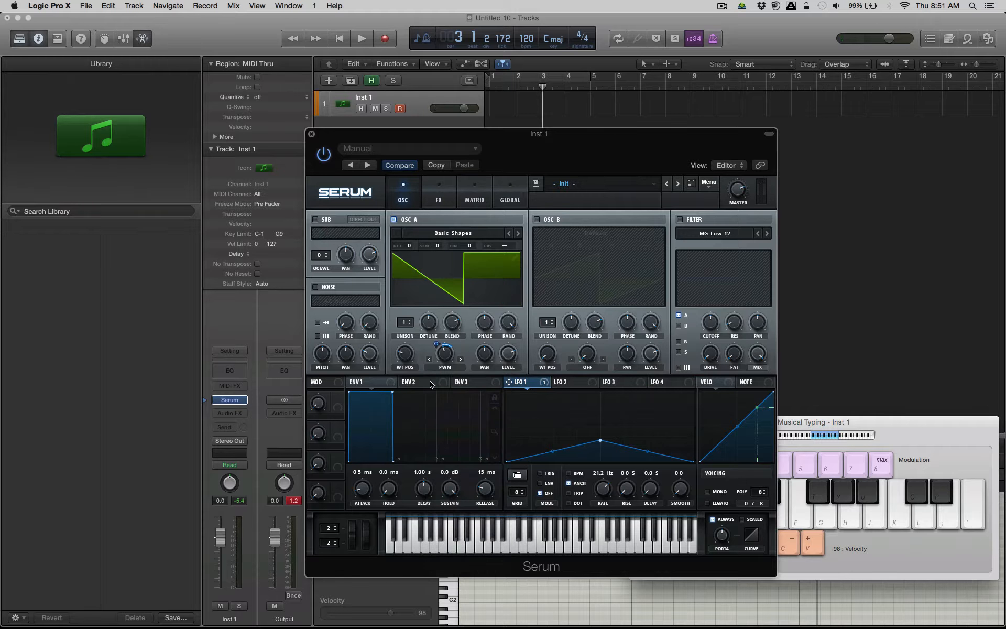
drag(447, 359, 456, 459)
drag(441, 412, 420, 438)
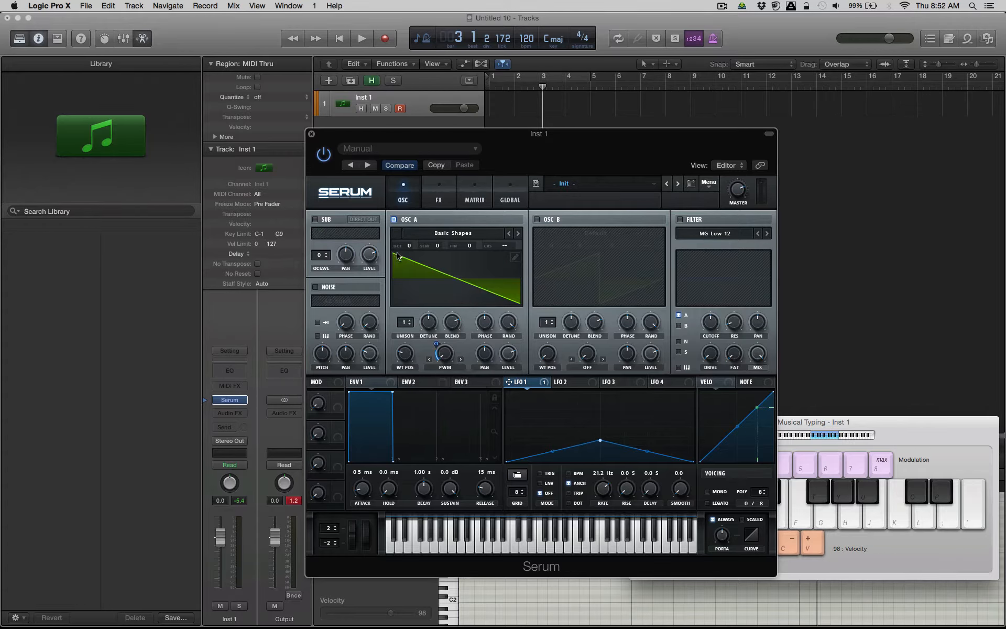
drag(442, 361, 450, 398)
Increase LFO 1's modulation depth on the PWM amount to full, and raise the LFO's peak and end points.
key(d)
drag(437, 345, 455, 284)
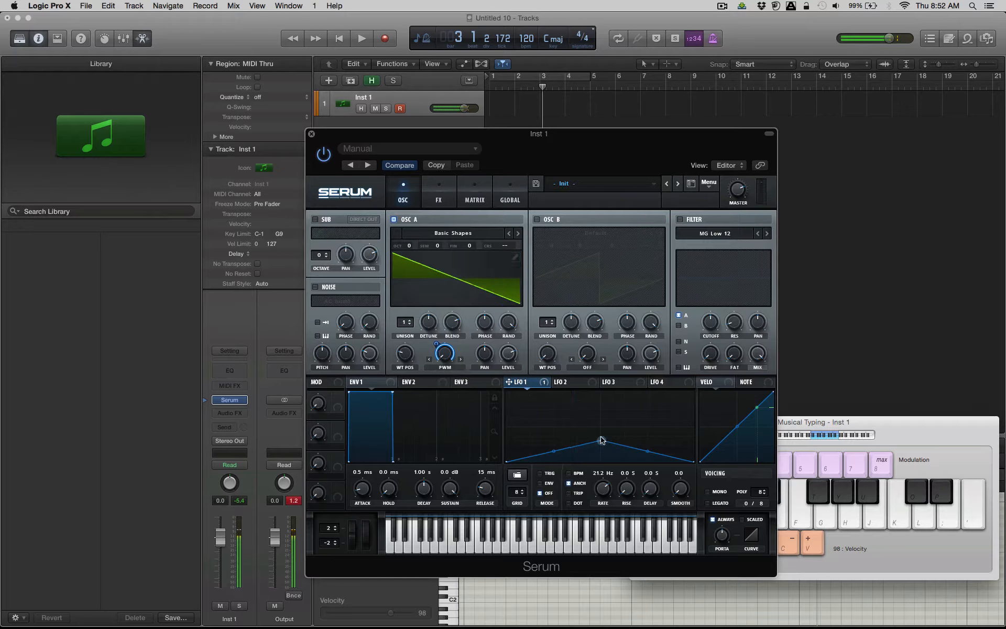
mouse_move(600, 441)
mouse_down()
mouse_move(603, 408)
mouse_move(603, 422)
mouse_up()
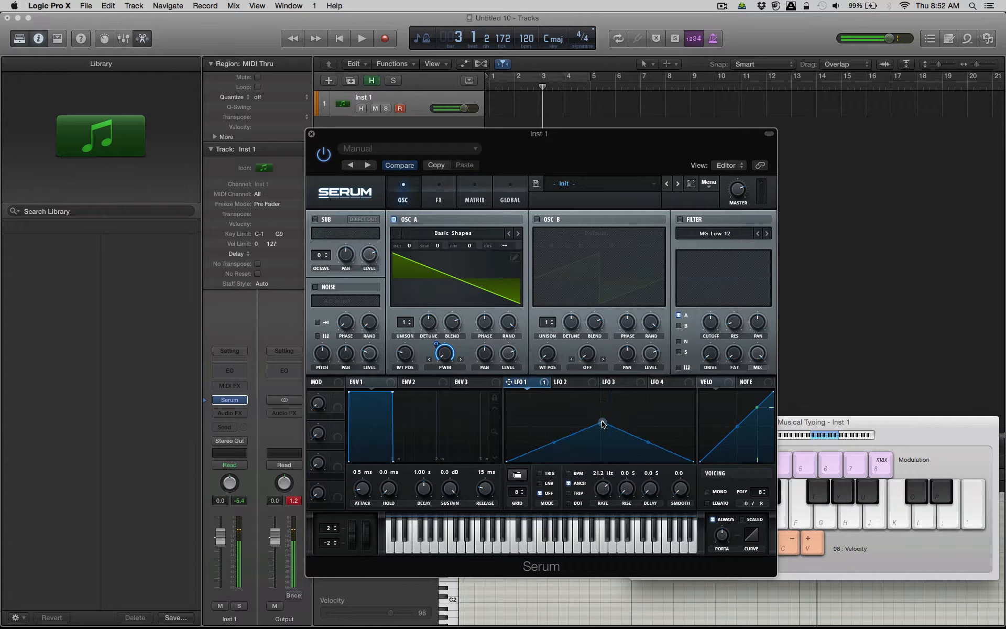
drag(507, 461, 504, 438)
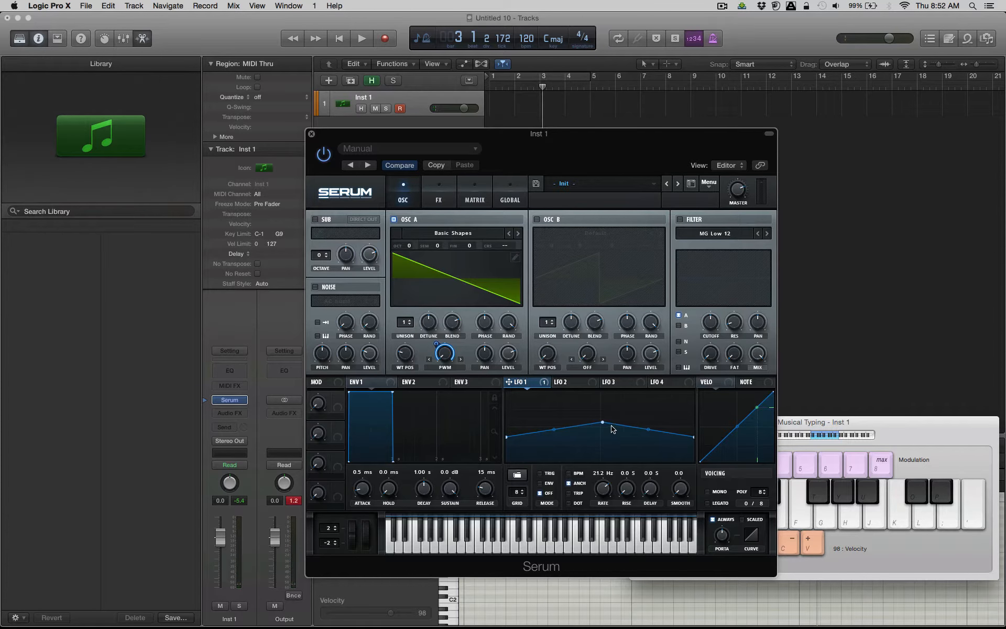
drag(604, 422, 603, 417)
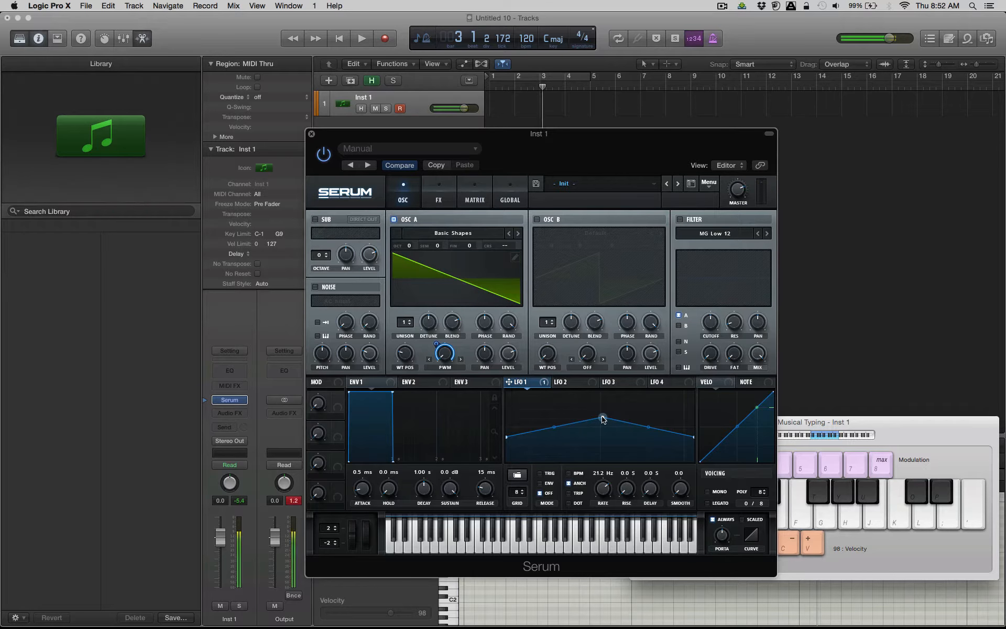
Shift the Musical Typing keyboard up an octave, play a note, and raise LFO 1's middle peak nearly to maximum.
key(x)
key(d)
drag(603, 418, 599, 395)
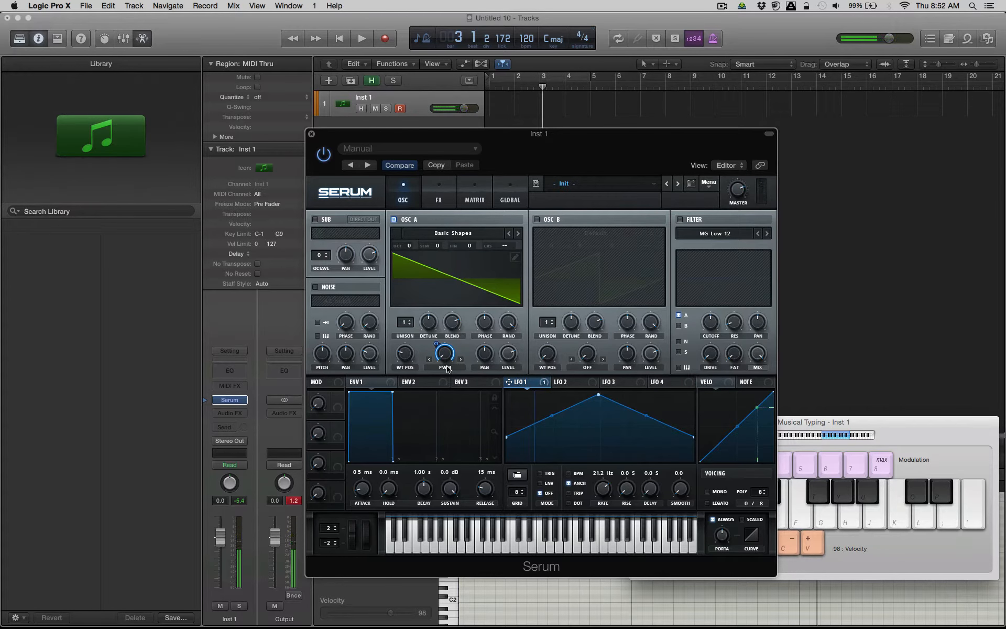
Load the Analog wavetable PWM Juno into oscillator A and play a note to audition it.
click(427, 237)
mouse_move(428, 245)
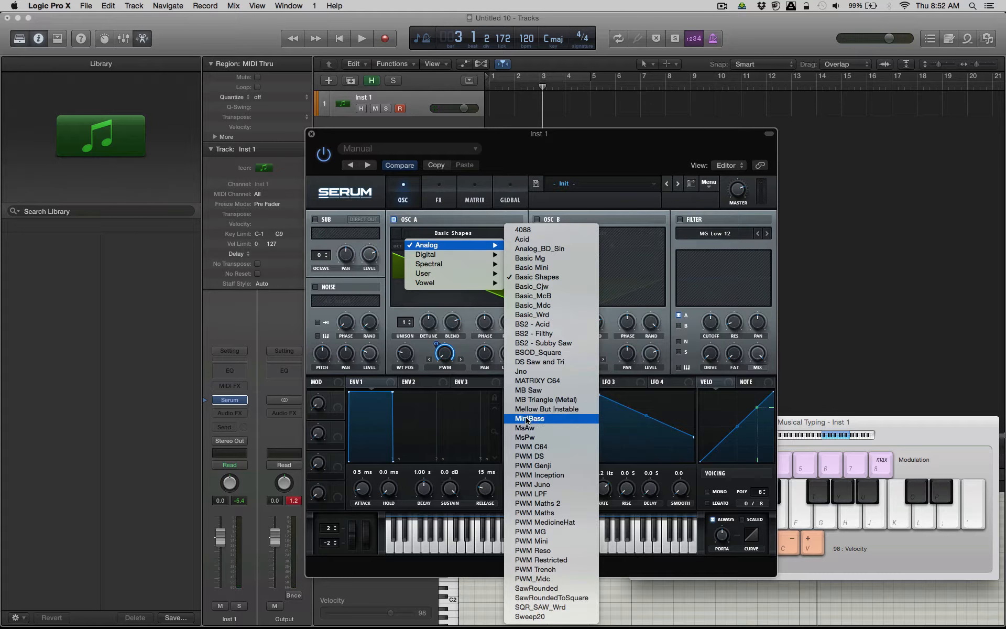
click(538, 485)
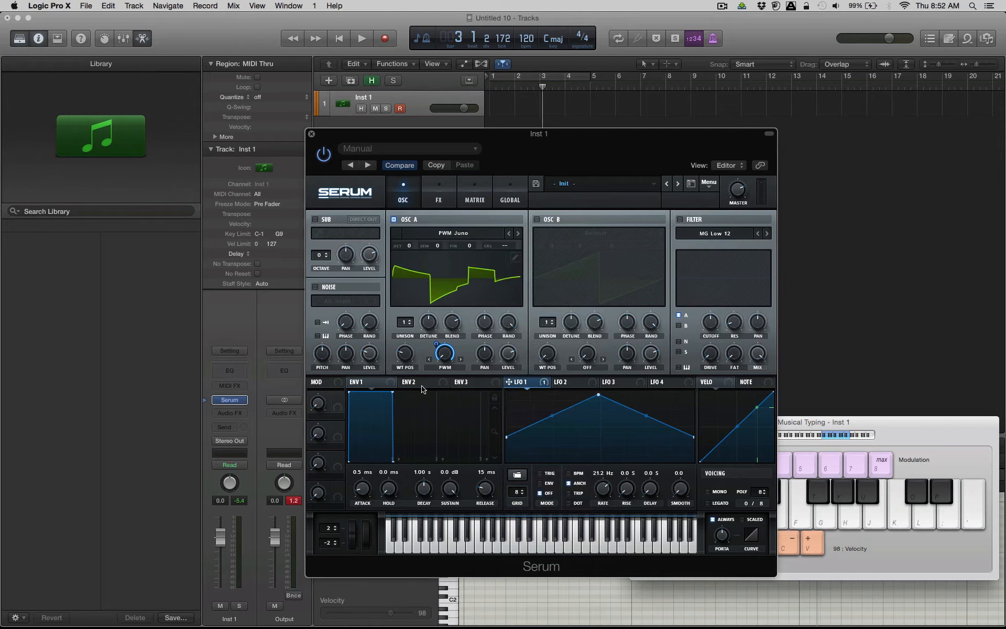
key(d)
Reduce LFO 1's modulation depth on oscillator A's PWM and set LFO 1's rate to 2.0 Hz while auditioning a note.
mouse_move(442, 363)
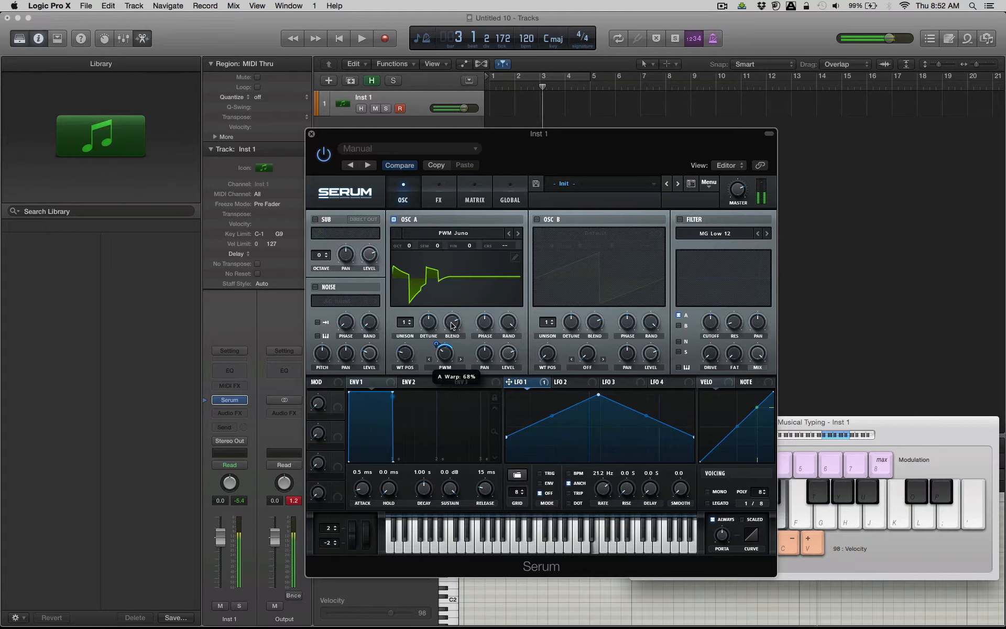
drag(406, 355, 411, 297)
key(d)
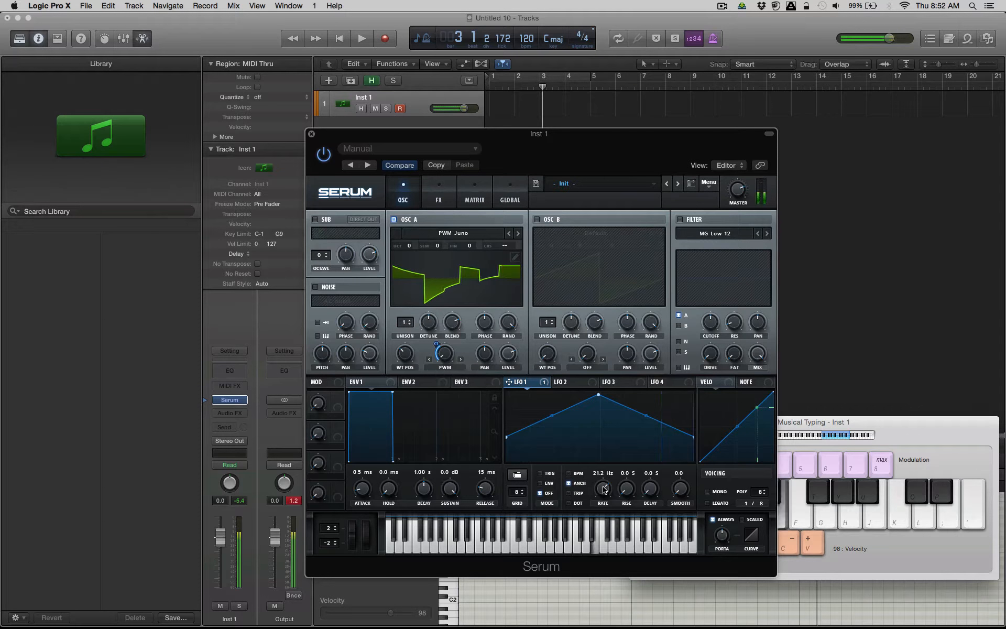
drag(603, 489, 604, 522)
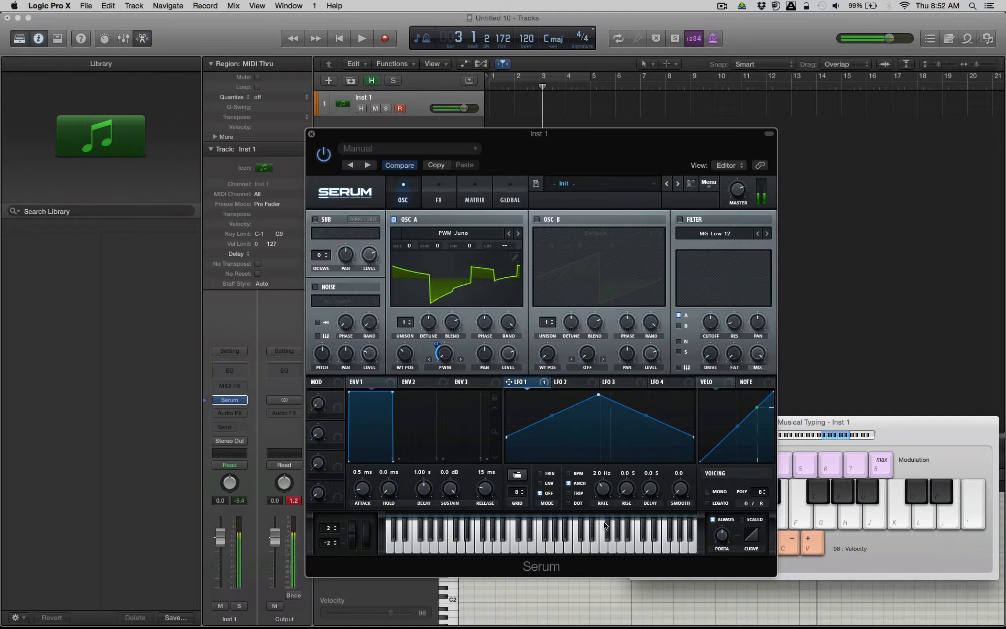
Shift the Musical Typing keyboard down an octave and play several notes to audition the slower LFO movement.
key(z)
key(h)
key(l)
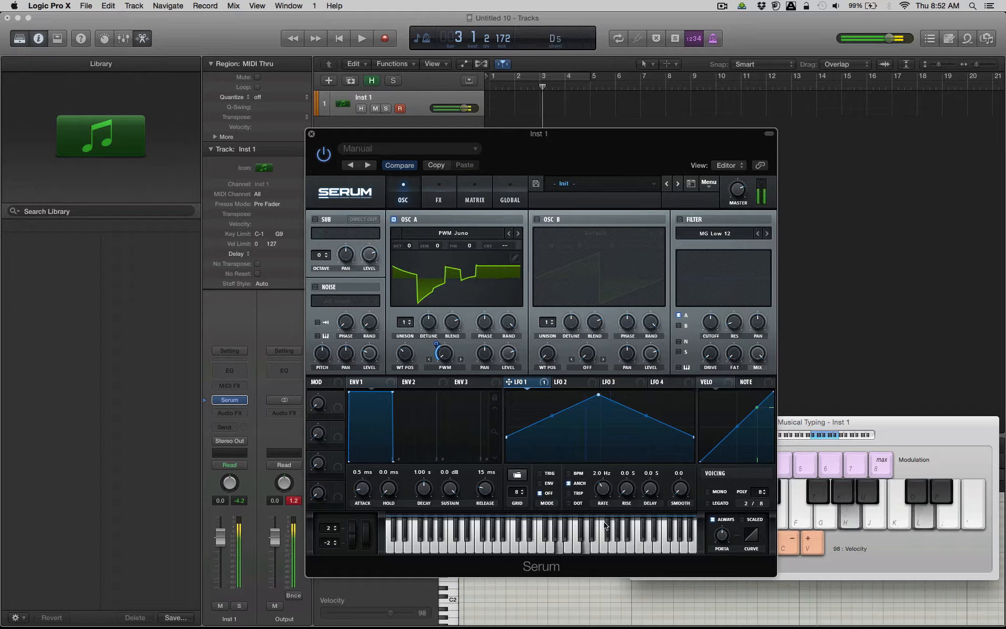
key(k)
key(f)
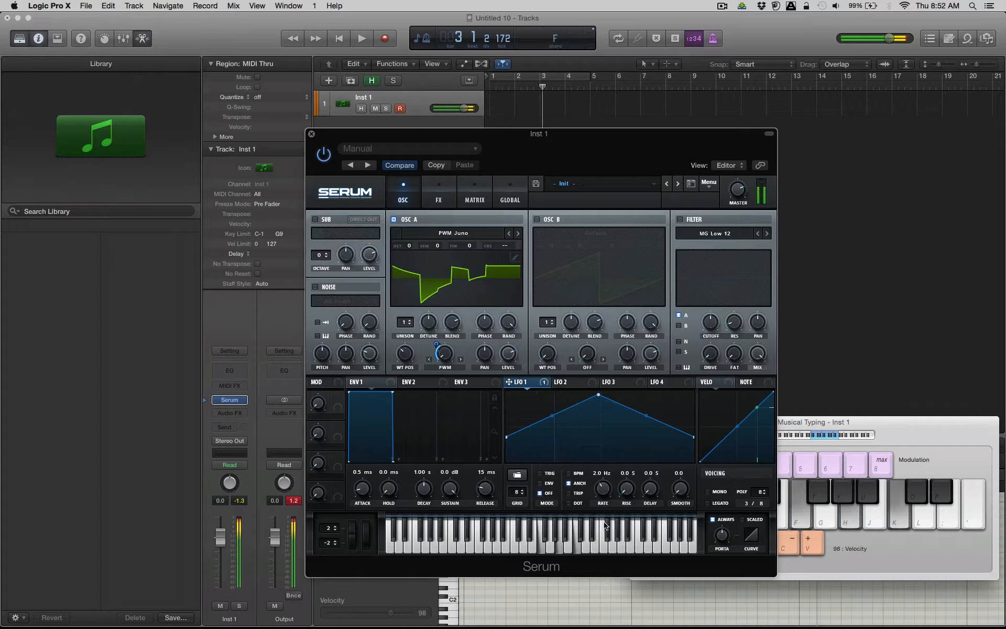
key(f)
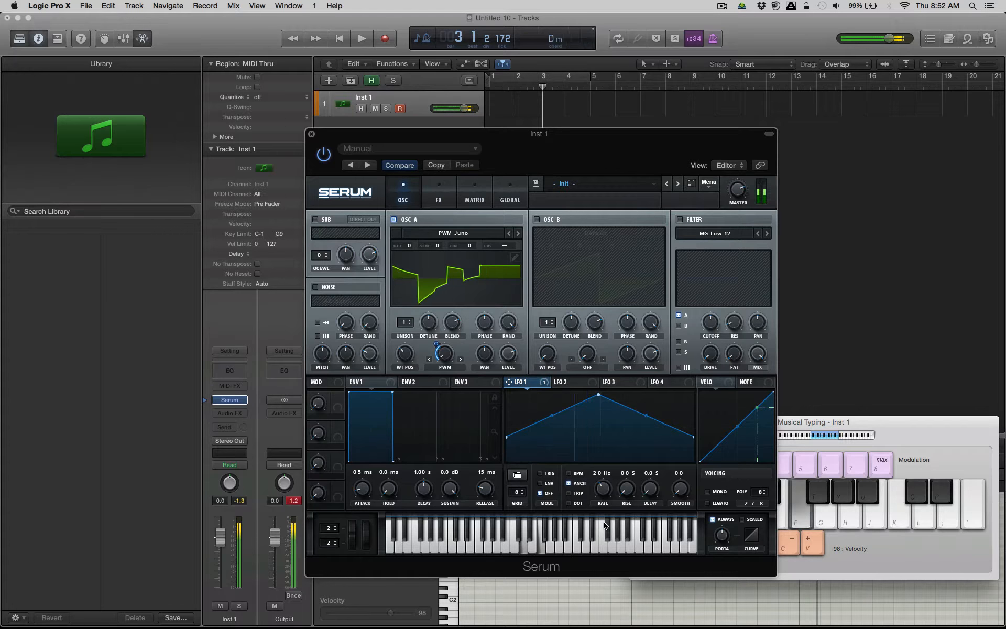
Enable the MG Low 12 filter and set its cutoff to about 789 Hz while playing notes.
click(682, 220)
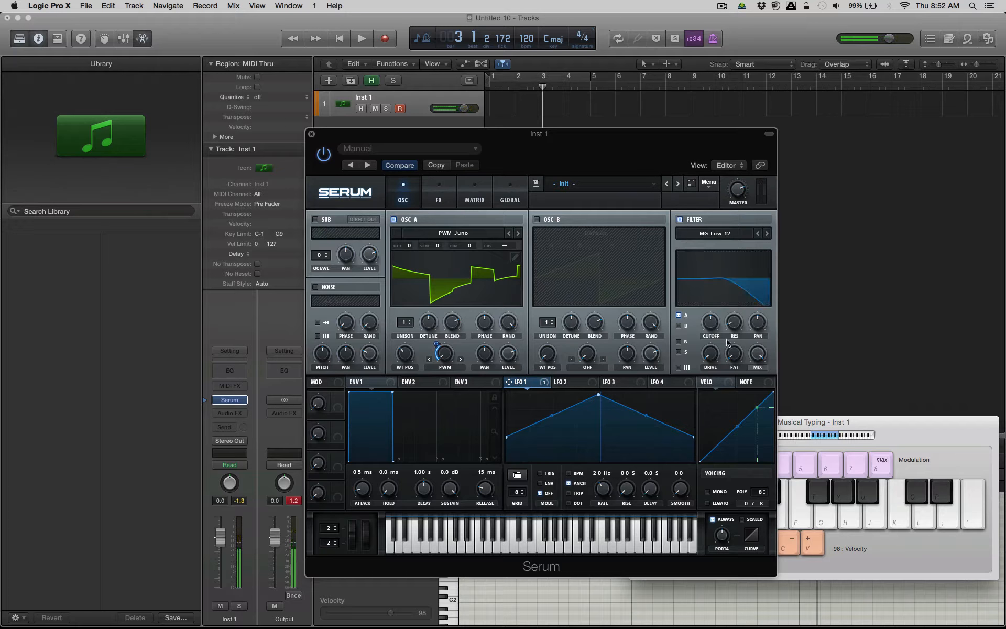
mouse_move(714, 321)
mouse_down()
mouse_move(713, 345)
mouse_move(715, 310)
mouse_up()
key(s)
key(f)
drag(714, 349, 716, 330)
key(s)
key(f)
key(d)
key(h)
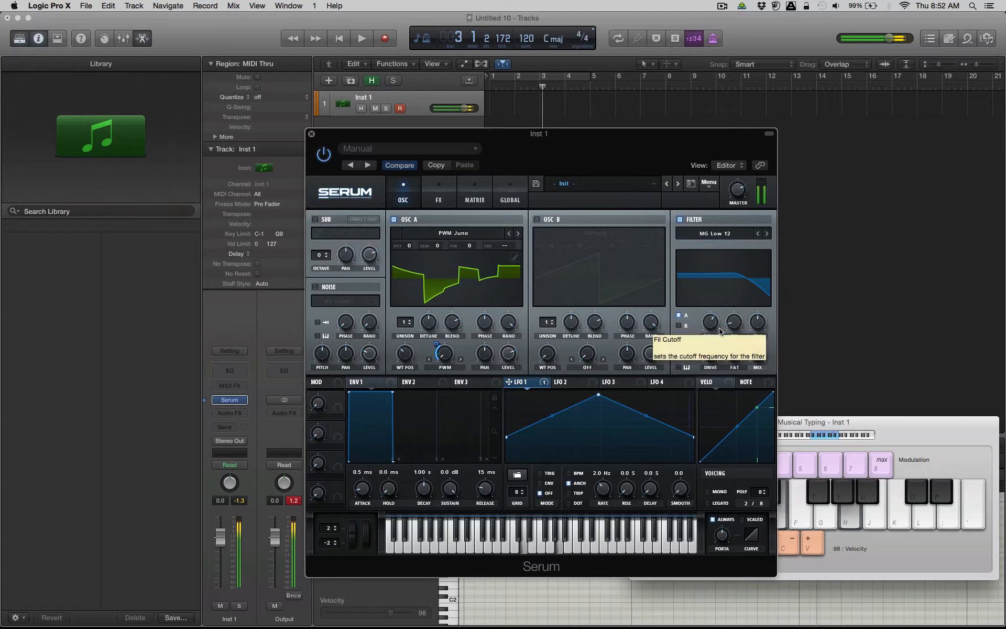
drag(710, 329, 709, 332)
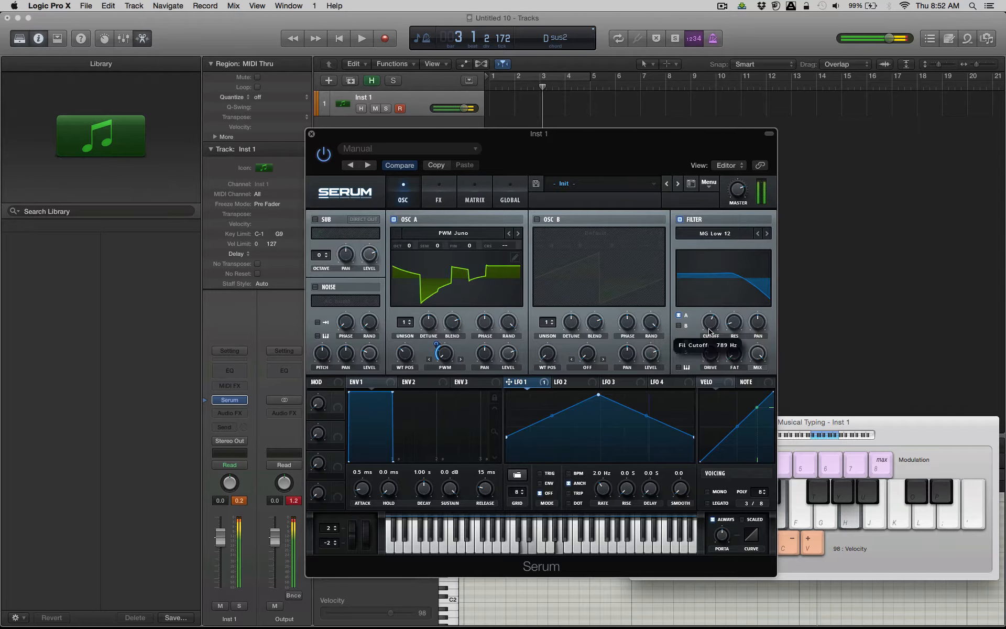
key(f)
Set oscillator A's unison to 6 voices and play a series of notes to hear the thicker sound.
drag(405, 325, 455, 340)
key(s)
key(f)
key(d)
key(g)
key(f)
key(h)
Enable the Chorus, Delay and Reverb effects.
click(439, 202)
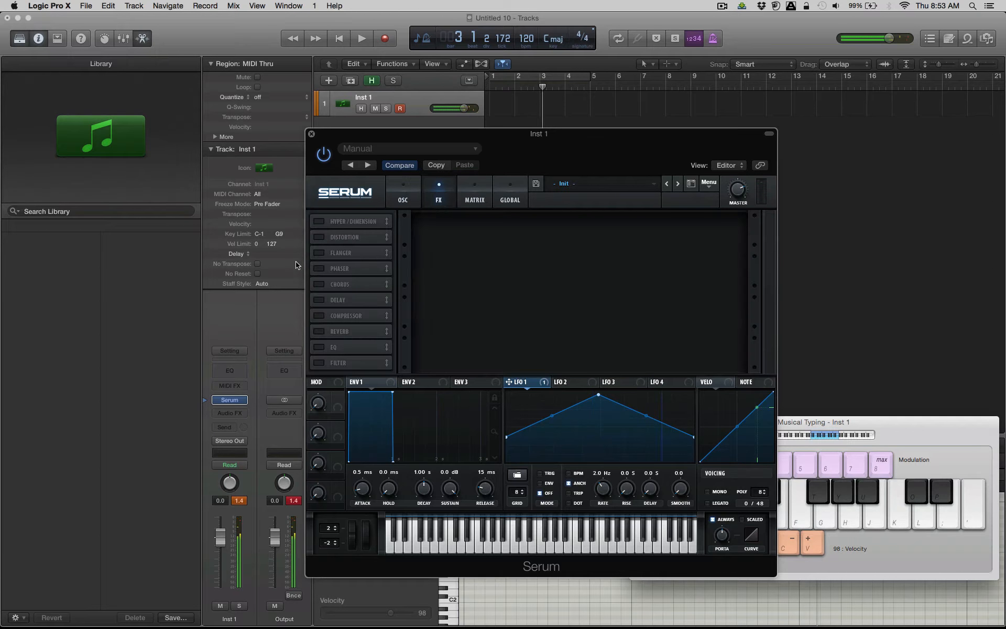
click(318, 284)
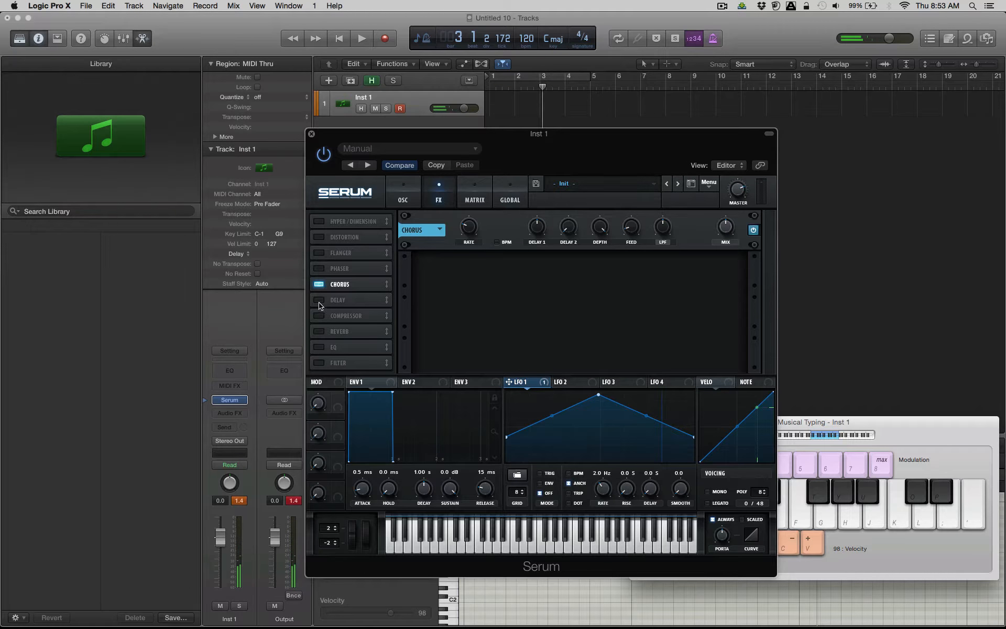
click(318, 300)
click(319, 332)
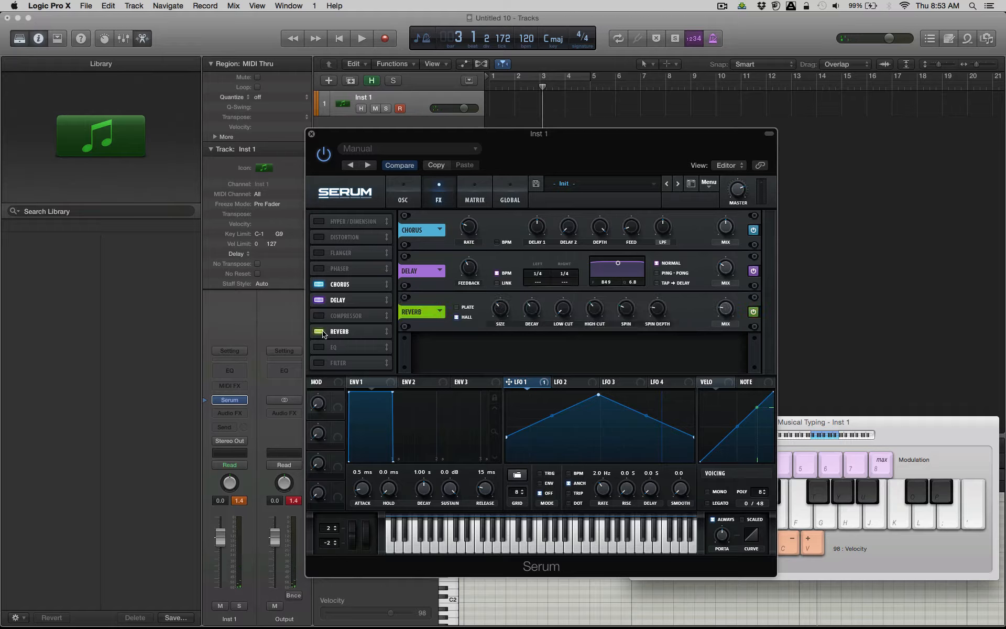
Shift the Musical Typing keyboard up an octave, lower its velocity to 88, and play notes through the effects.
key(n)
key(x)
key(c)
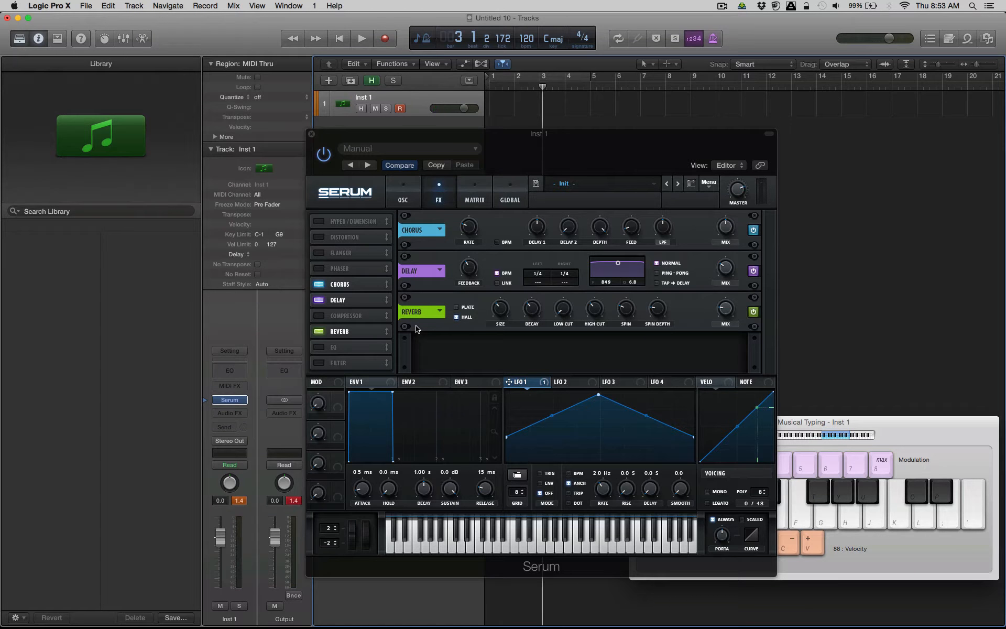
key(s)
key(d)
key(g)
key(d)
key(f)
key(h)
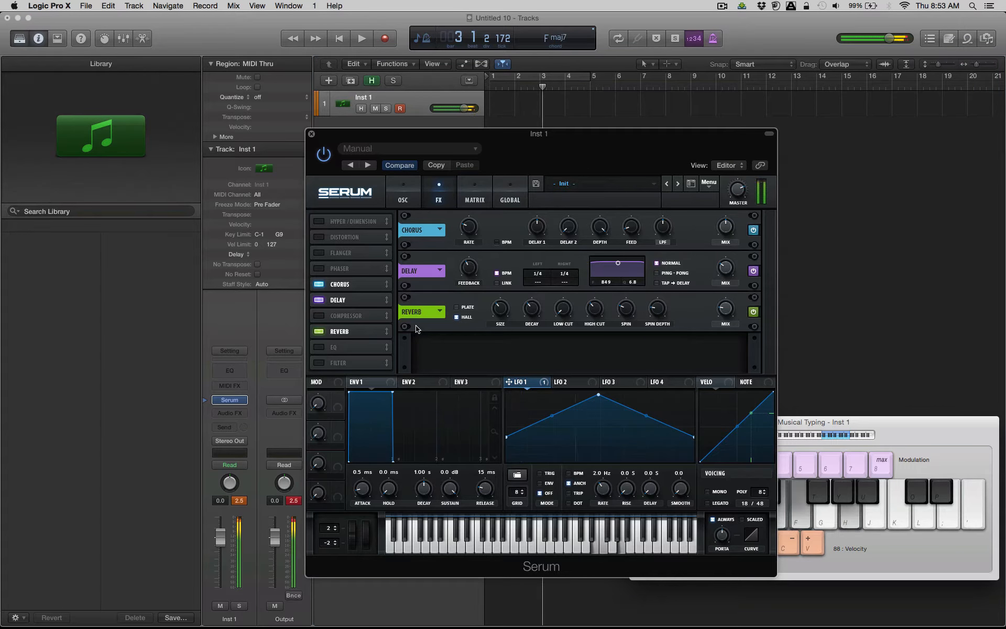
Set the chorus mix to 16% and slightly adjust oscillator A's unison detune, playing a few notes to audition the sound.
click(402, 195)
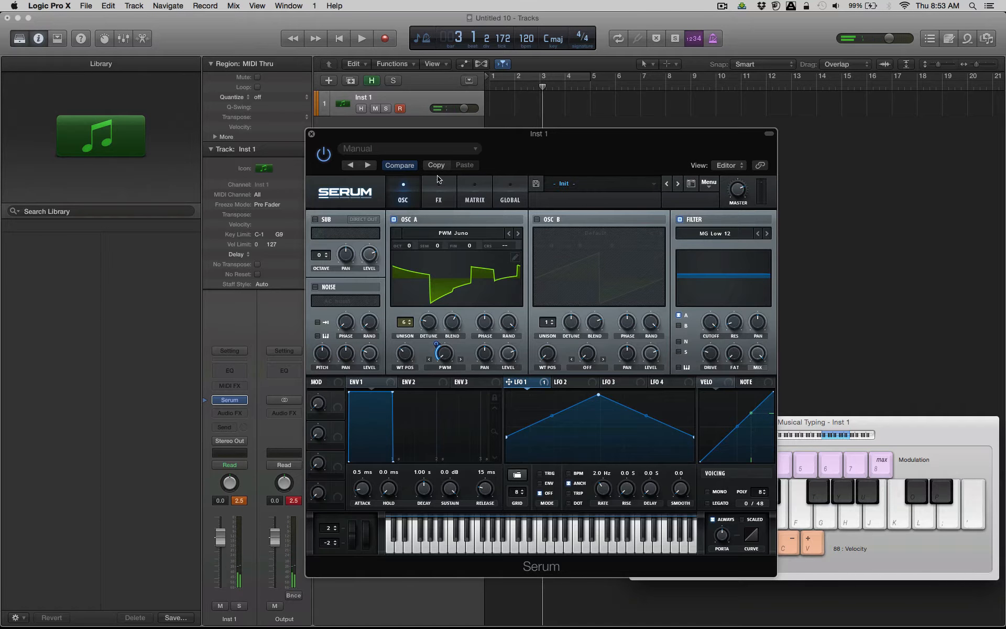
click(439, 191)
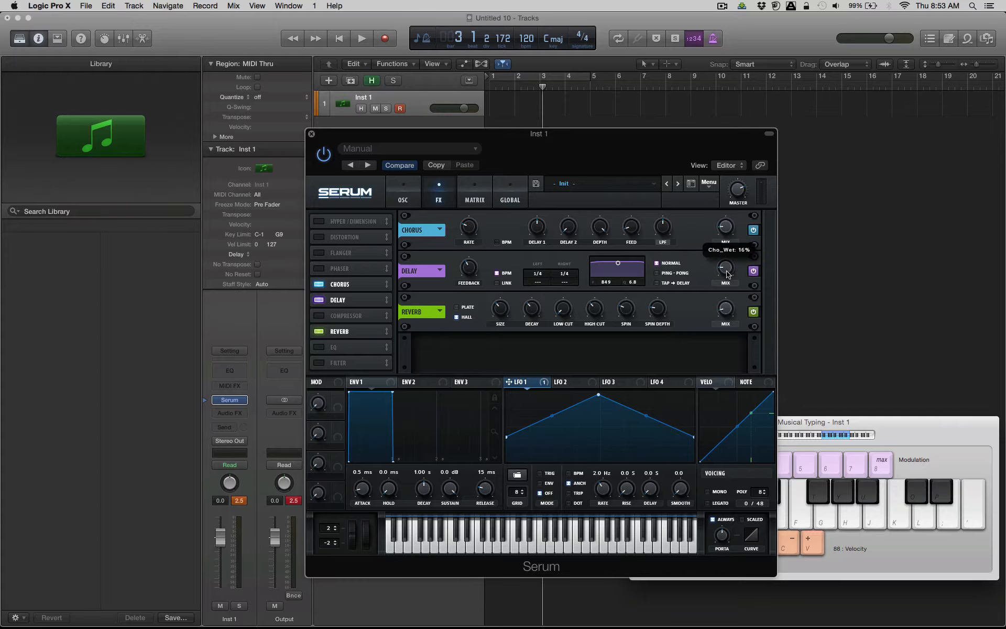
click(403, 195)
key(h)
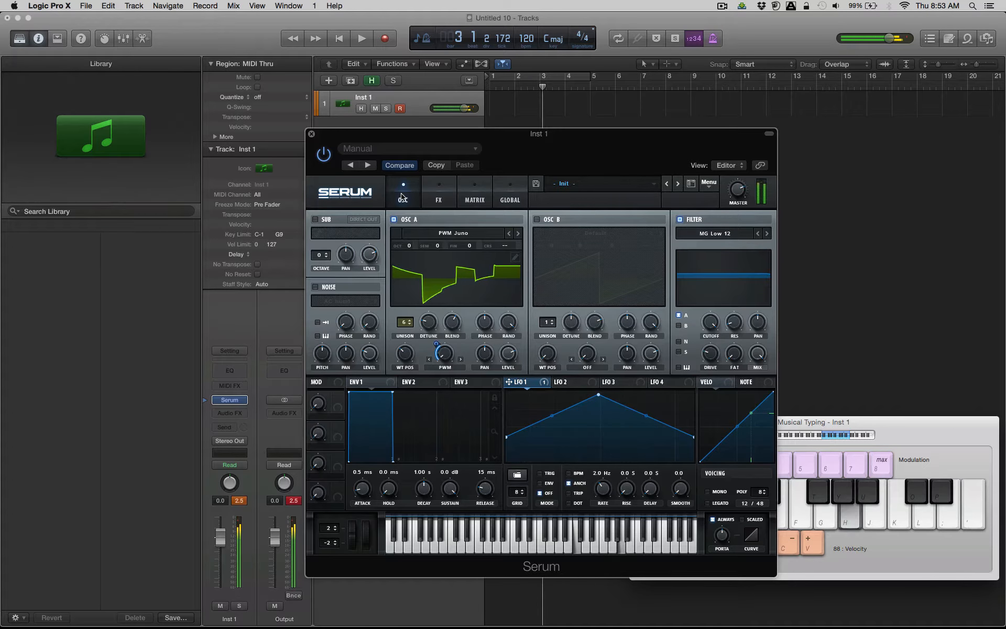
key(l)
key(h)
key(a)
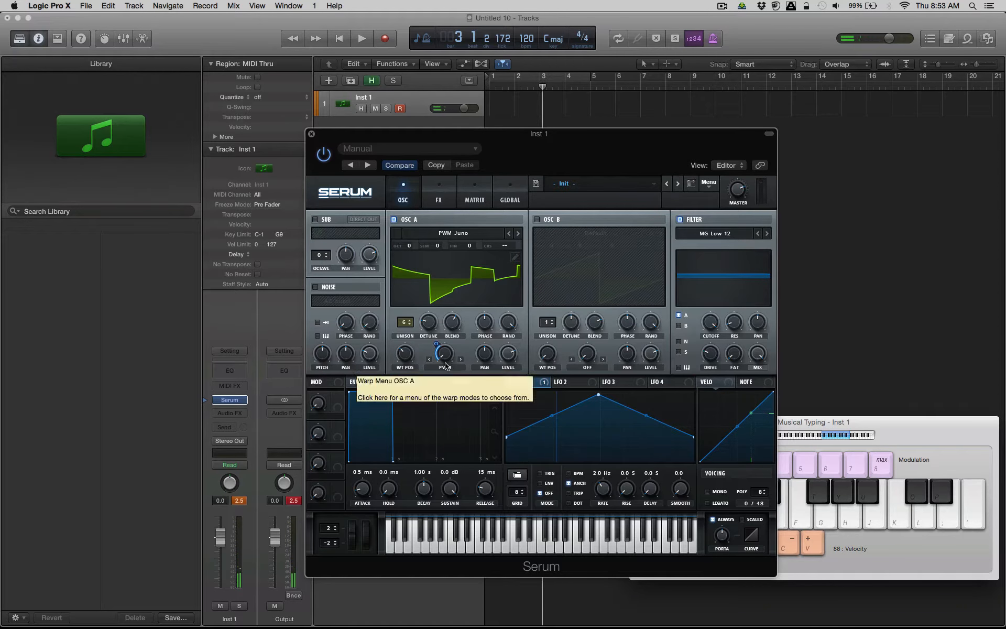
drag(433, 325, 433, 330)
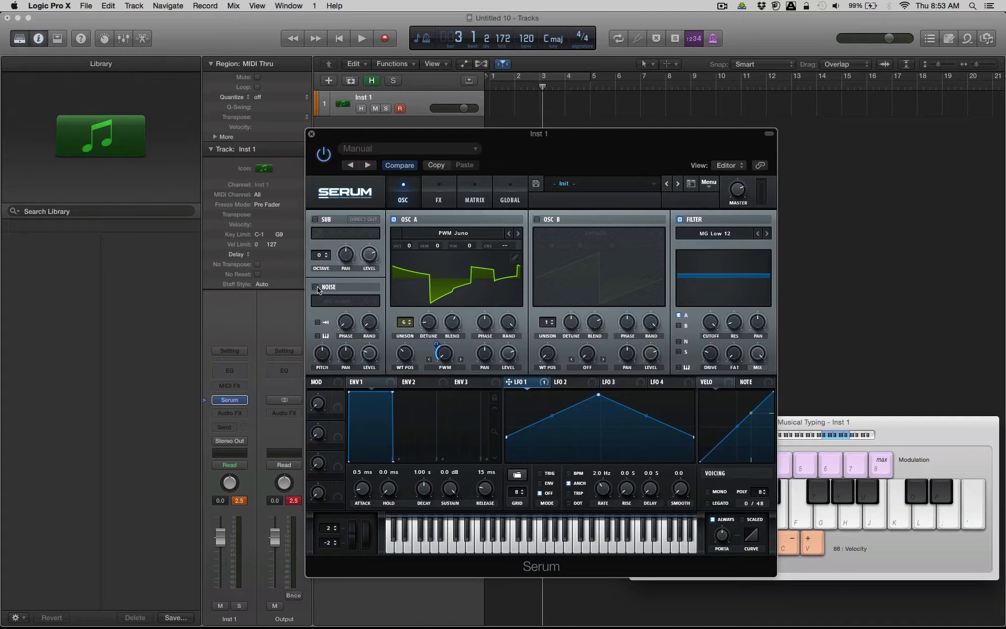
Enable the noise oscillator and set its level to 40% while playing a note.
click(316, 287)
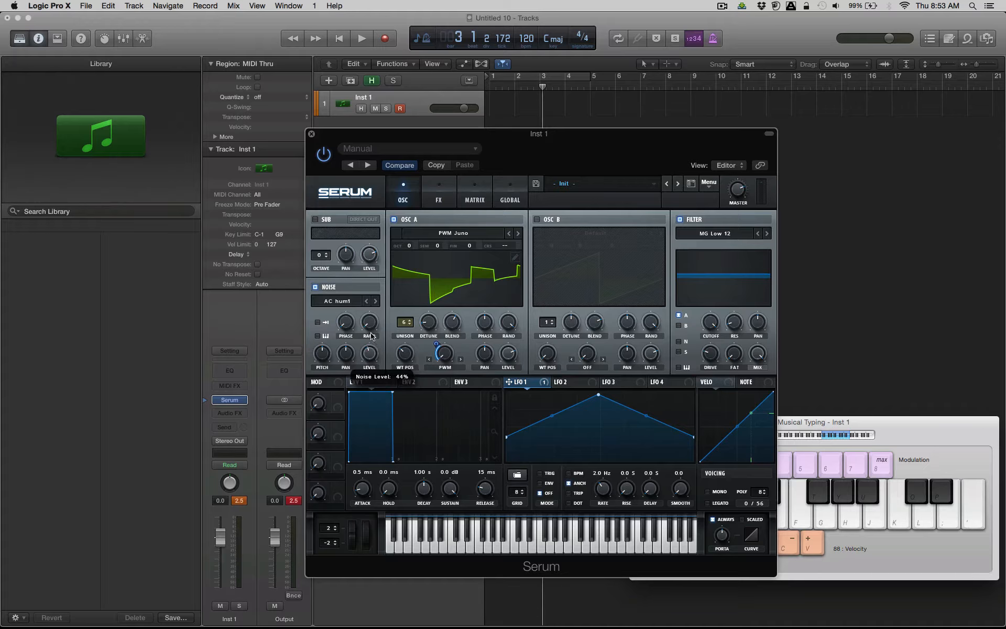
key(a)
drag(371, 336, 368, 356)
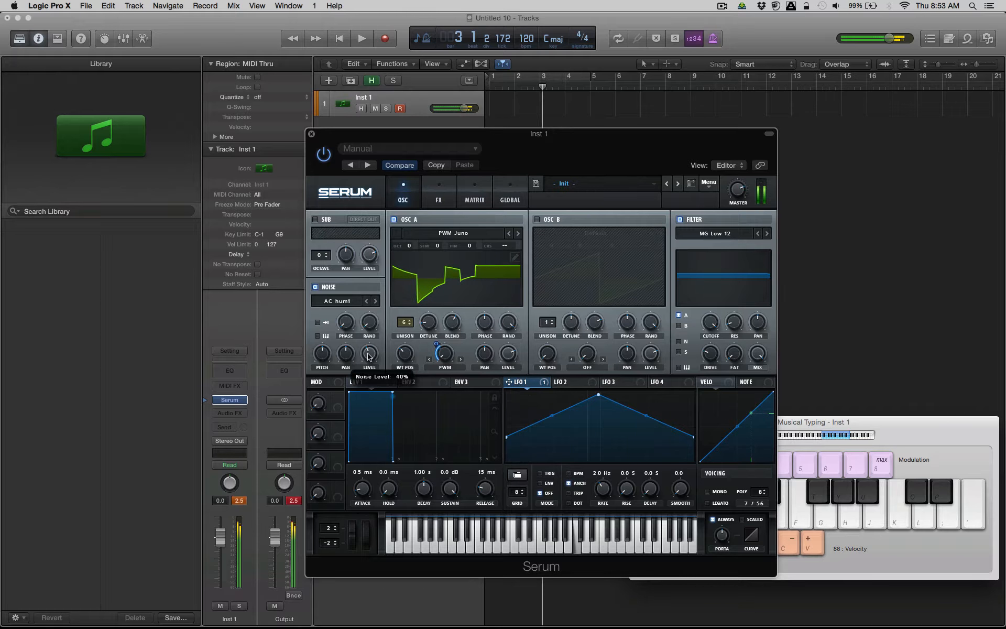
Change the noise sample to the Analog ARP white, lower its level slightly, and audition it an octave higher.
click(337, 301)
mouse_move(362, 313)
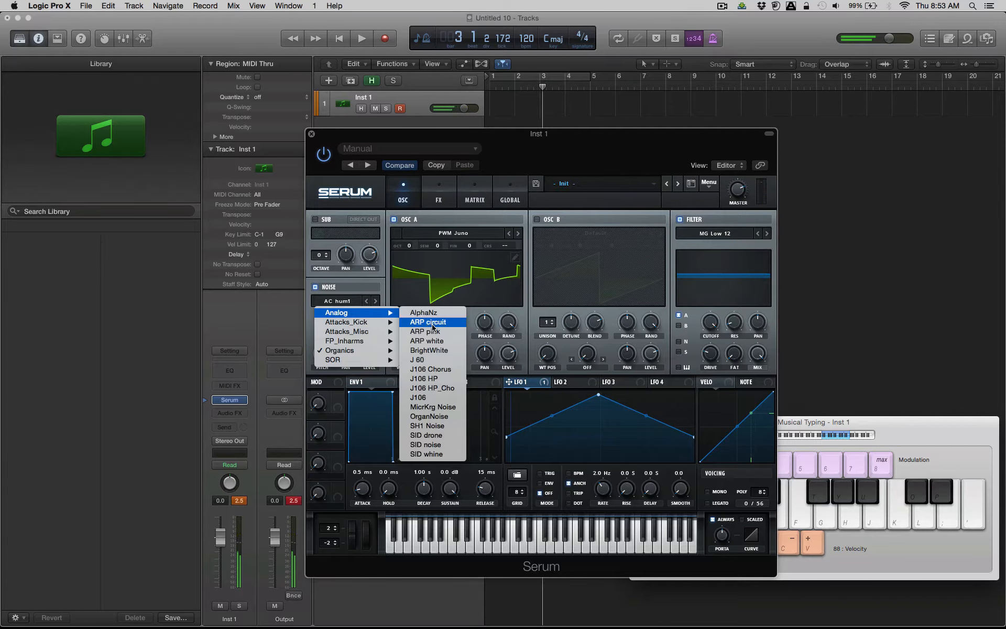
click(443, 341)
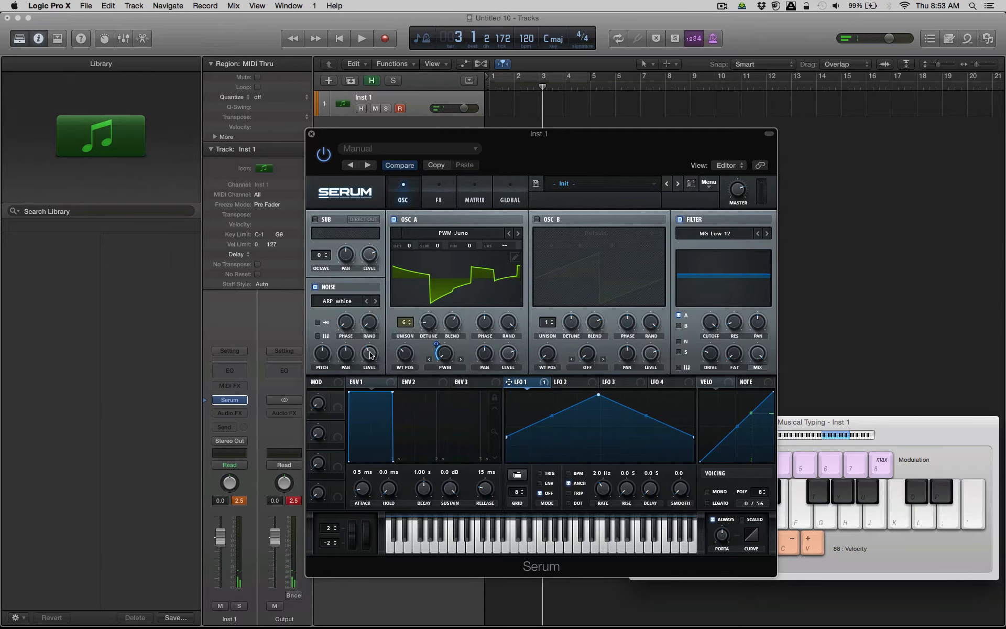
key(a)
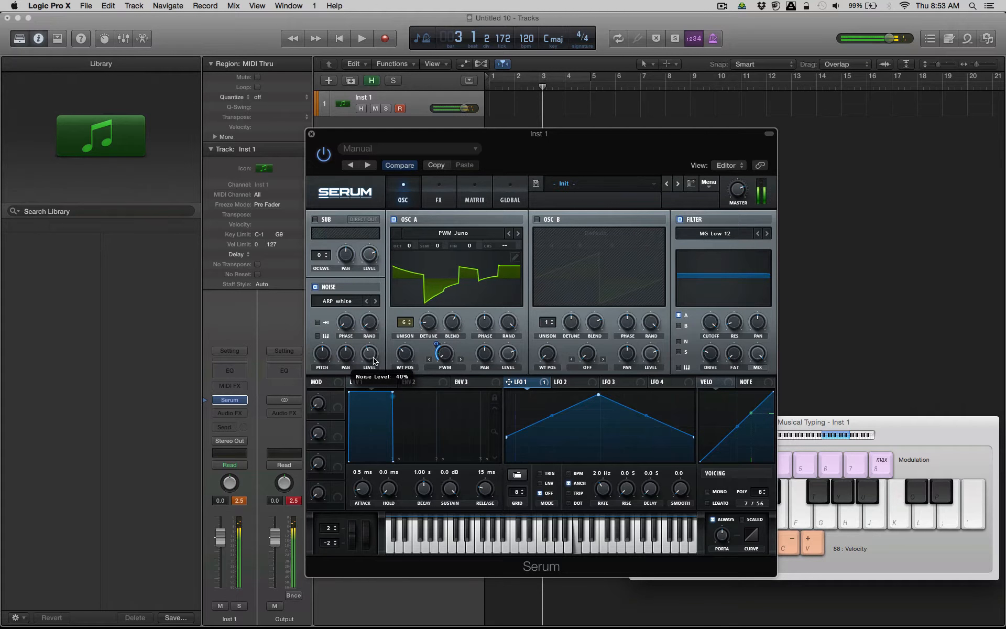
drag(373, 358, 373, 366)
key(x)
key(f)
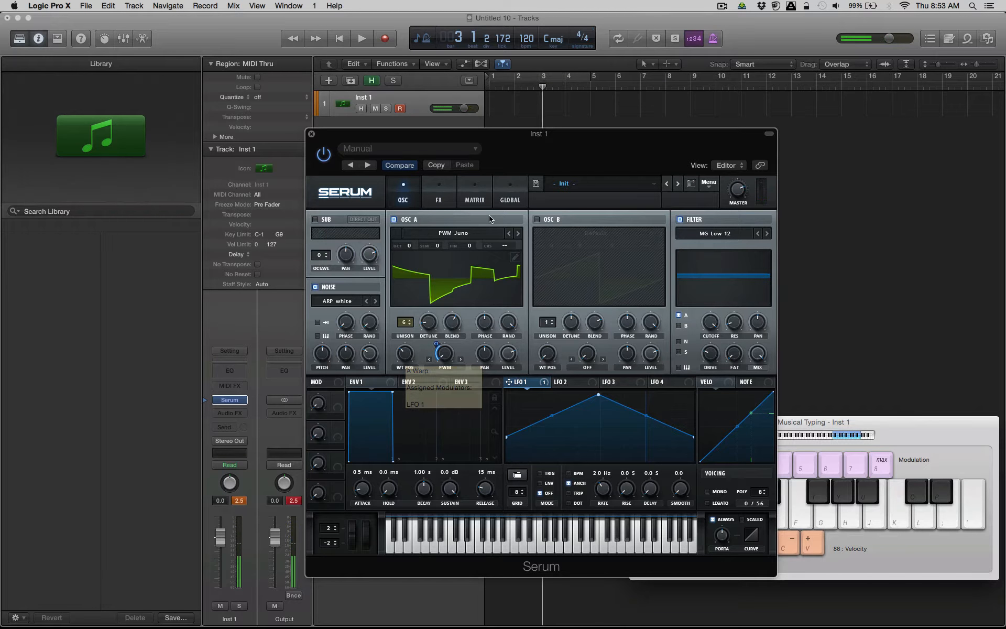
Raise LFO 1's modulation depth on oscillator A's PWM to full and resample the patch to oscillator B.
drag(442, 346, 450, 315)
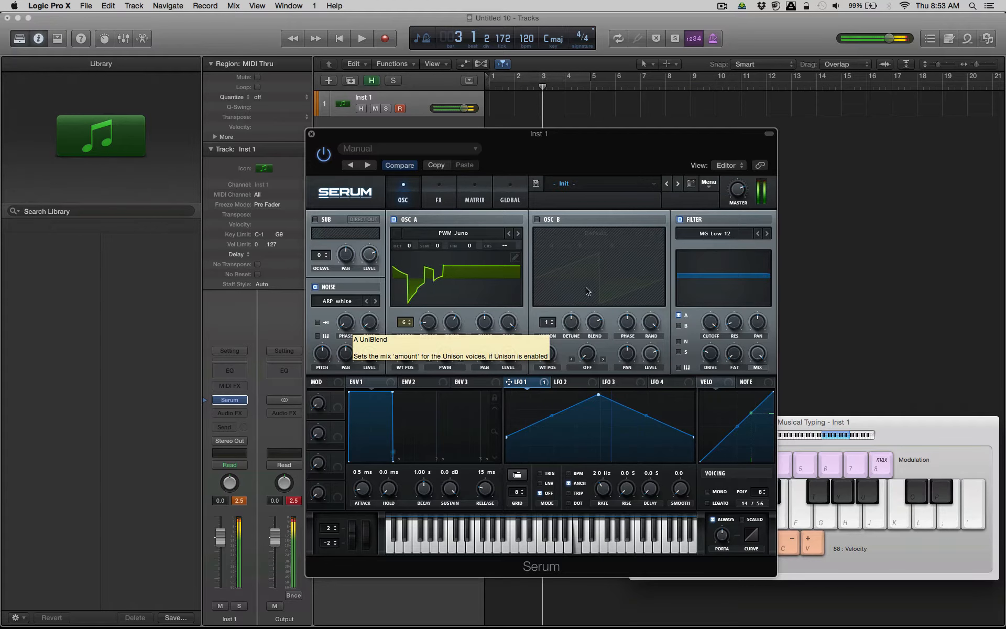
click(711, 184)
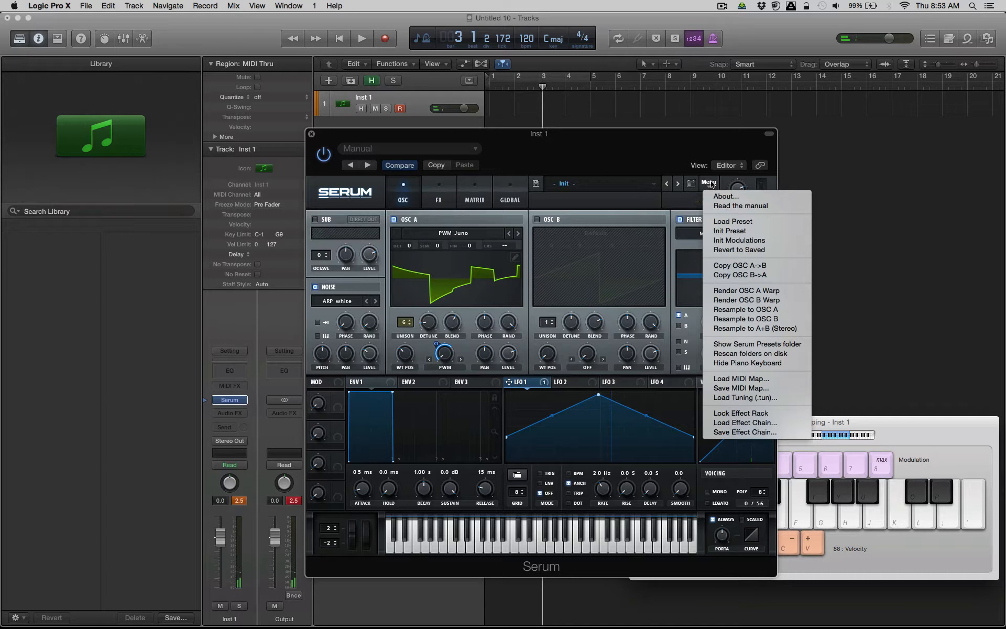
click(759, 319)
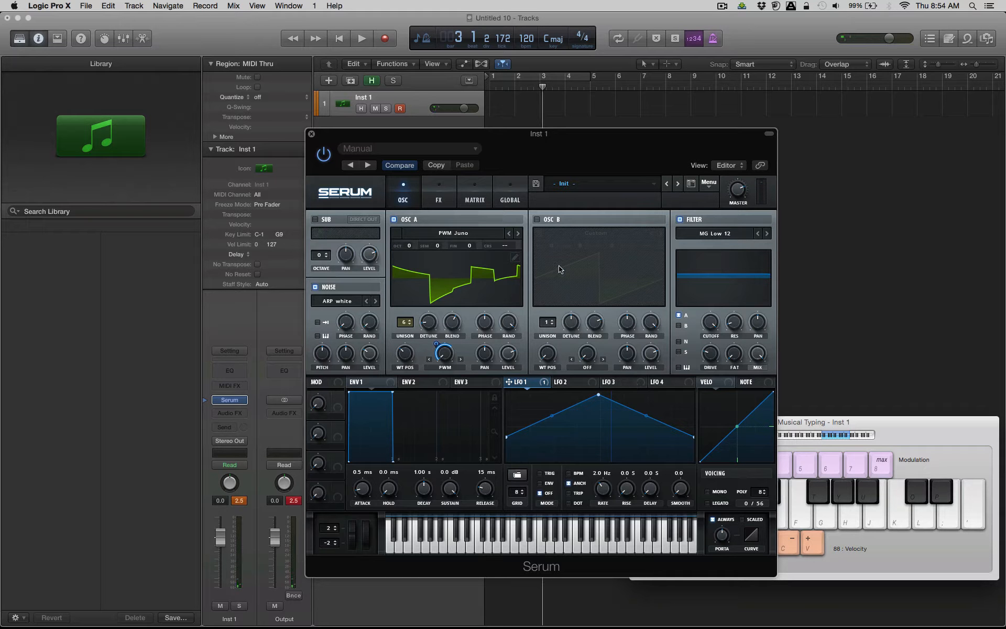
Leave only oscillator B on, turning off oscillator A and the noise, and scan through oscillator B's resampled wavetable positions.
click(536, 219)
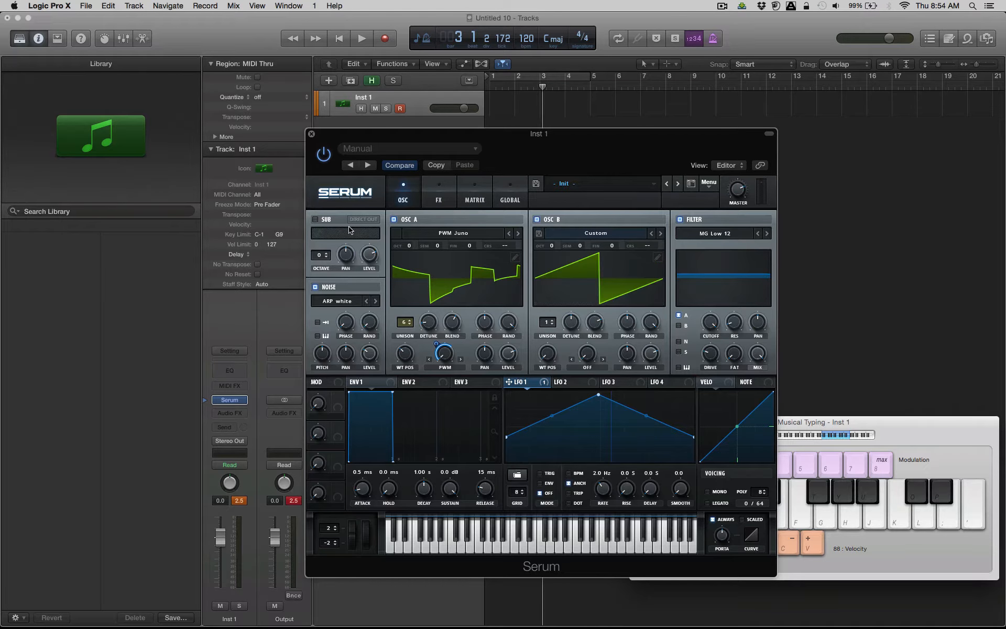
click(394, 220)
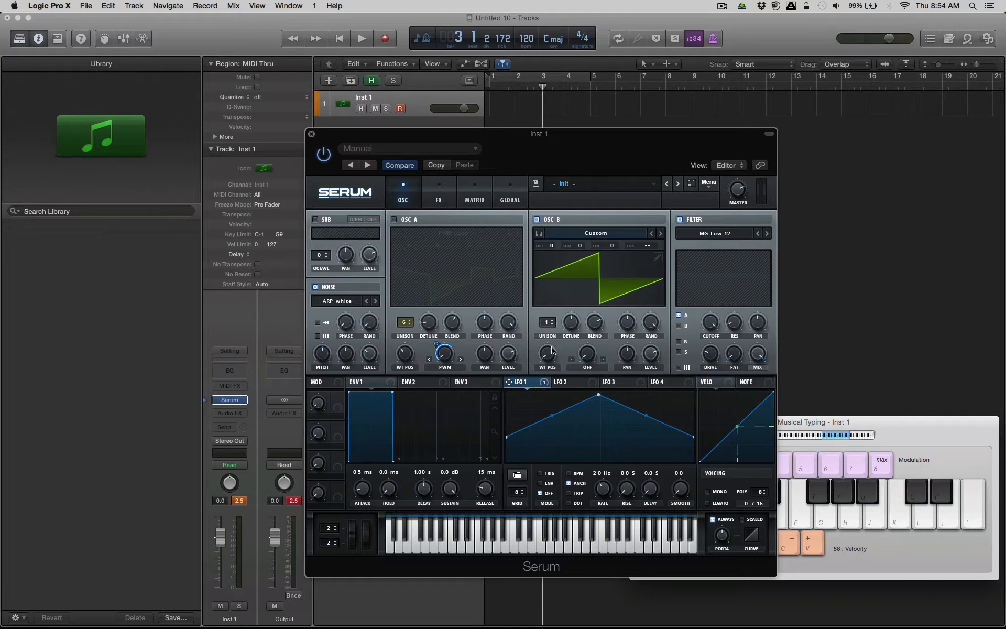
drag(553, 352, 525, 325)
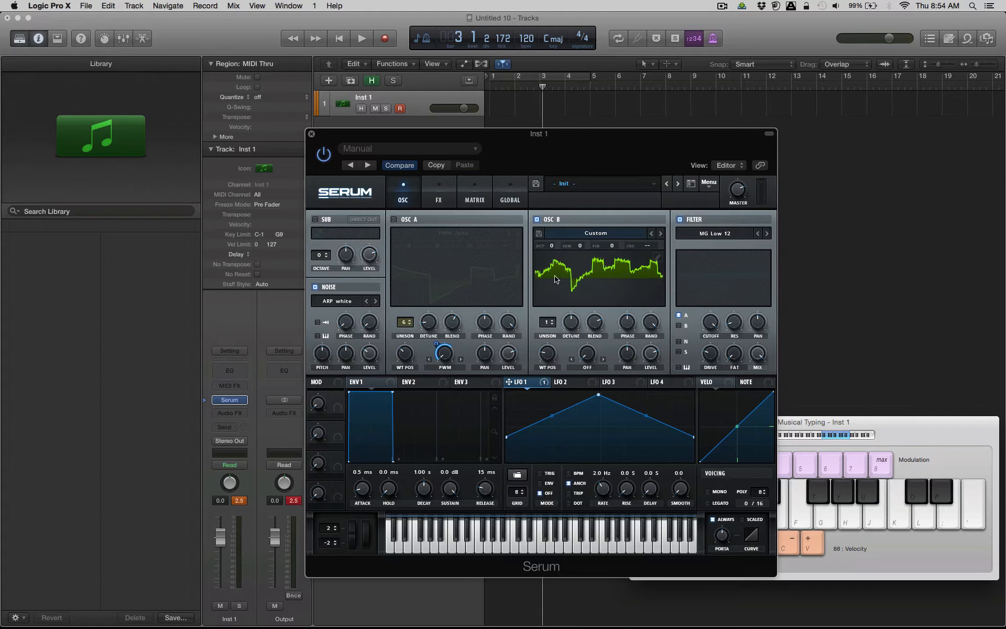
click(316, 287)
drag(555, 355, 557, 338)
Turn off oscillator A's warp, reduce its unison to 1 voice, and raise oscillator B's level.
click(444, 372)
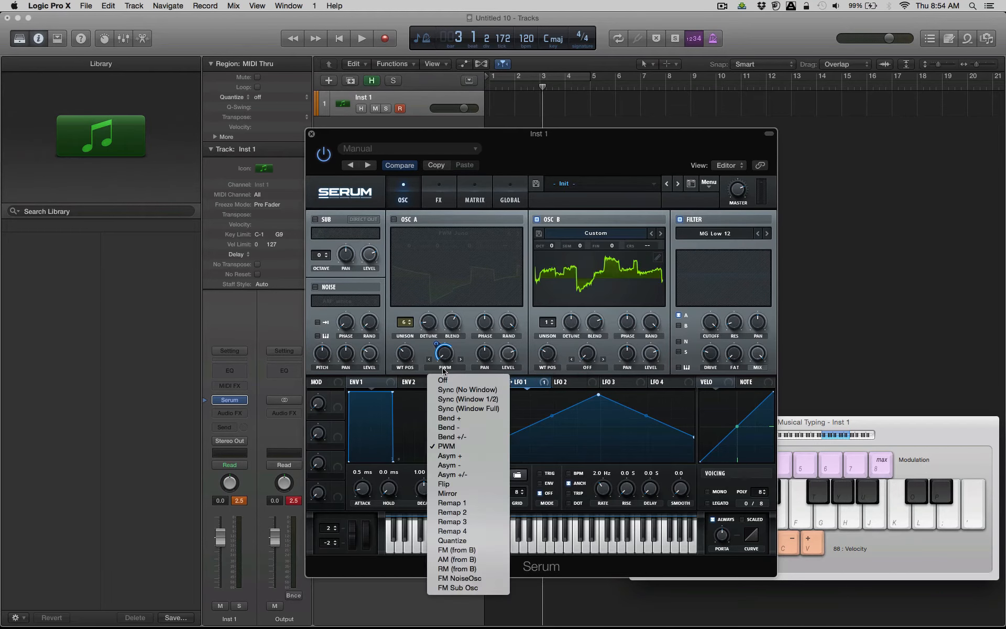
click(460, 383)
drag(407, 332, 418, 468)
drag(651, 358, 655, 320)
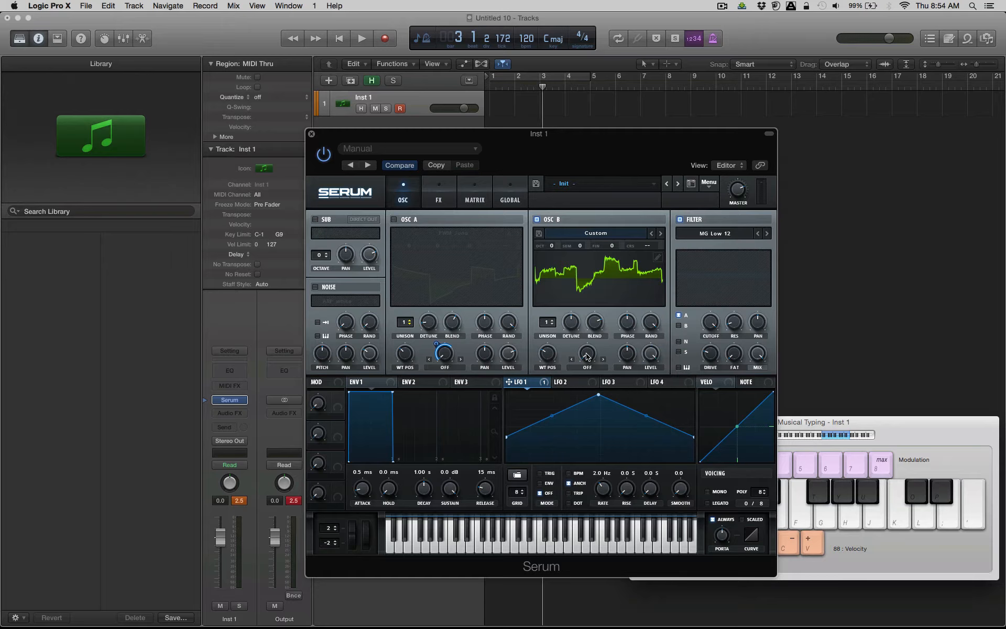
Audition oscillator B across different octaves while moving through its wavetable positions.
key(z)
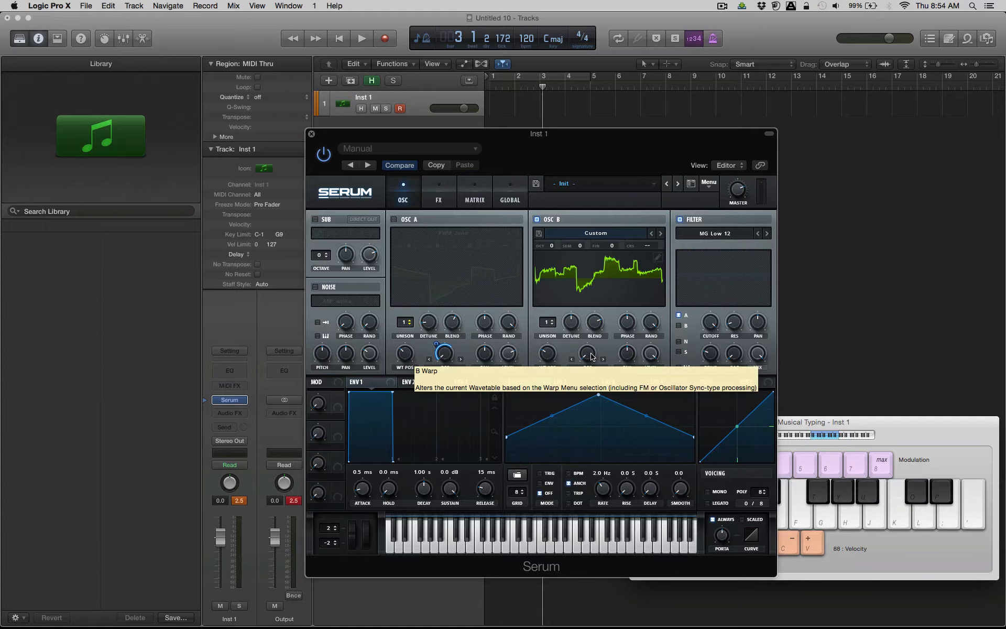
key(d)
key(d)
mouse_move(551, 356)
mouse_down()
mouse_move(554, 366)
mouse_move(550, 353)
mouse_up()
key(a)
key(z)
key(a)
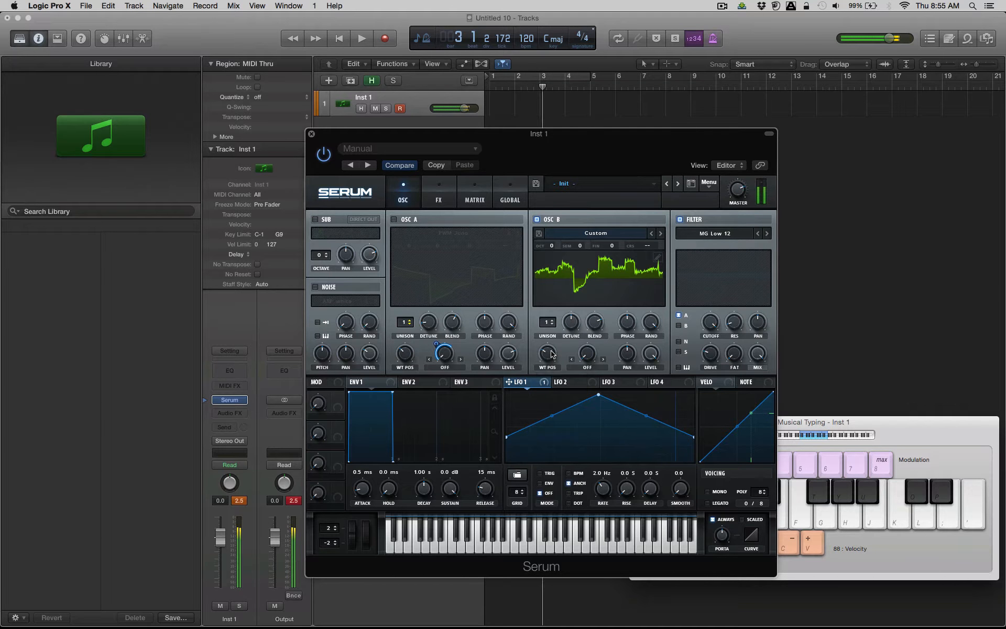
Remove the first frame from oscillator B's resampled wavetable in the wavetable editor.
click(660, 258)
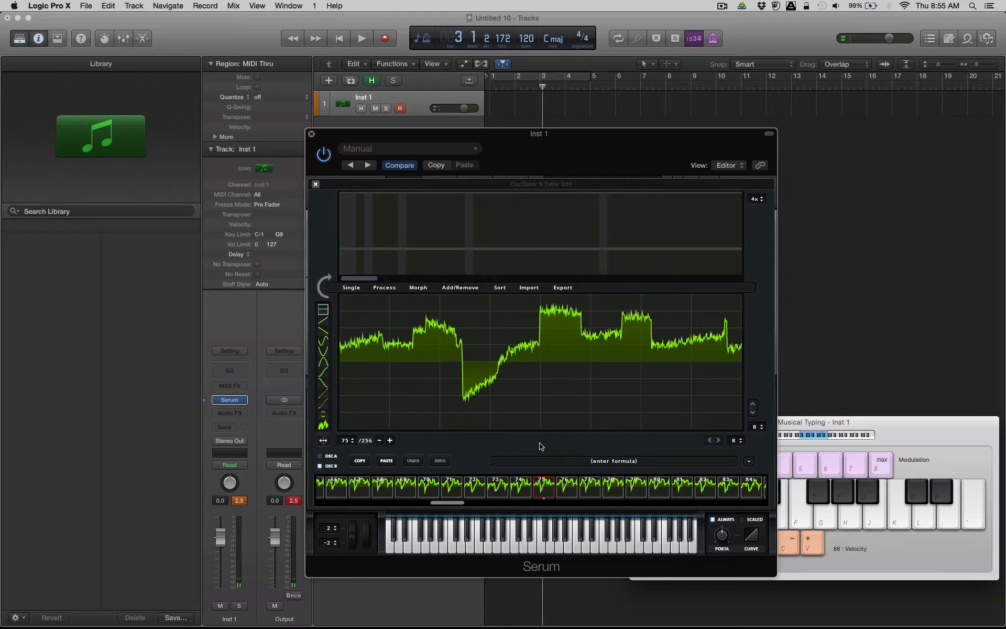
click(568, 493)
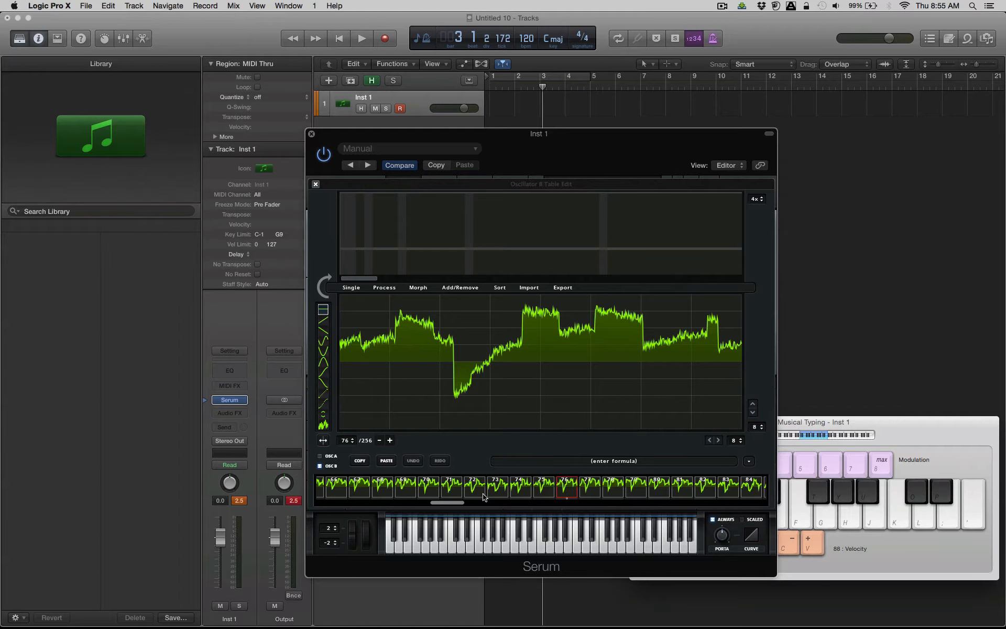
drag(443, 504, 330, 504)
click(329, 493)
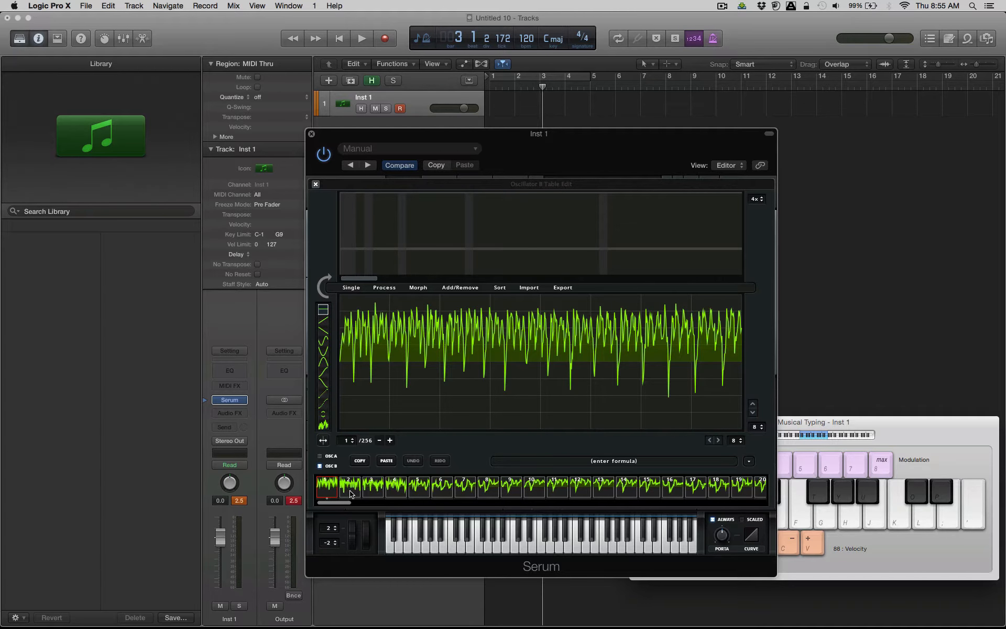
click(350, 494)
click(327, 493)
click(455, 288)
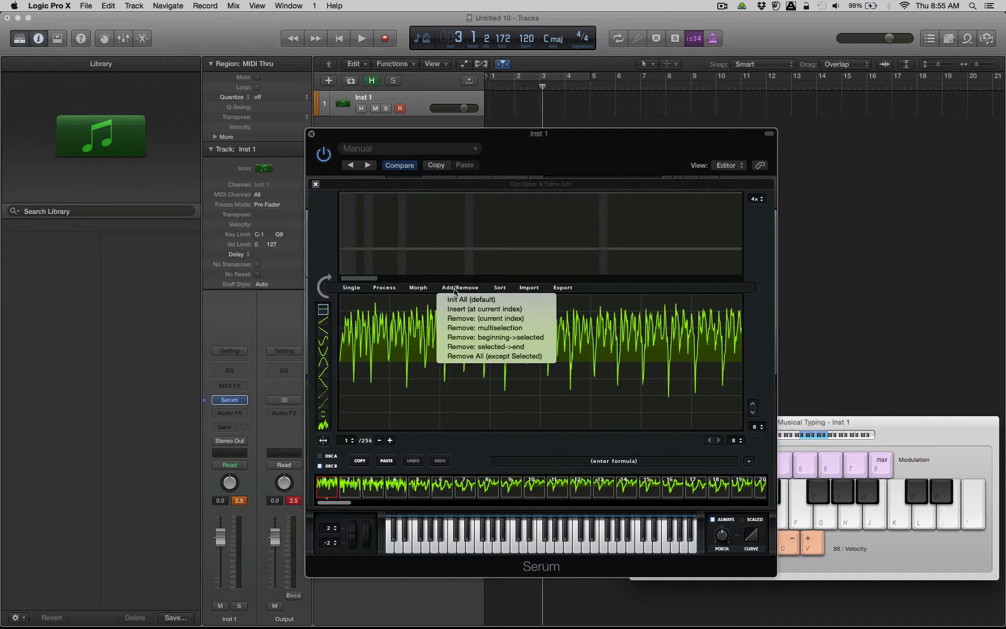
click(470, 318)
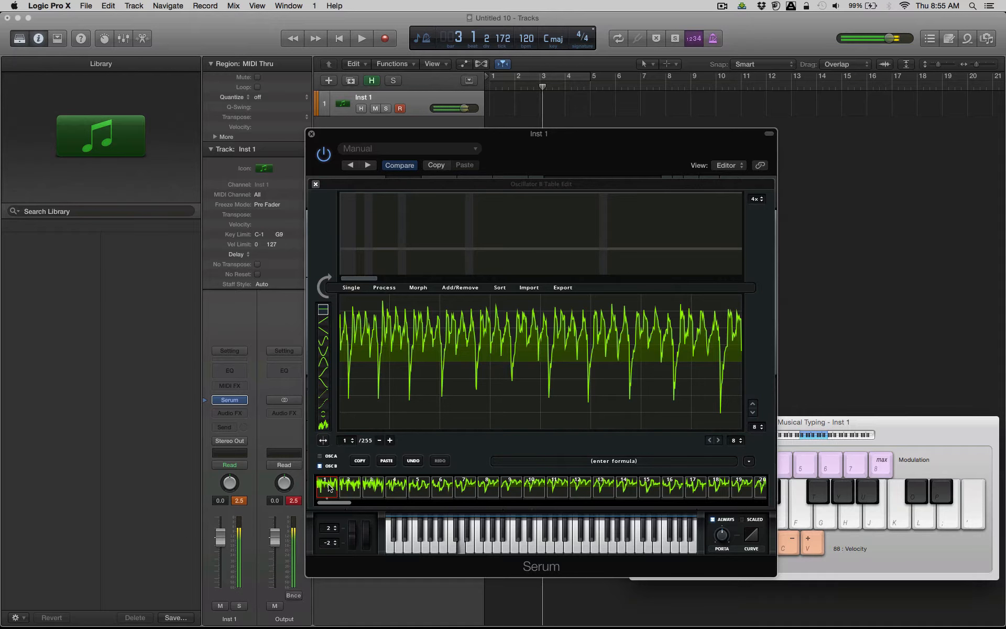
Select frames 2 through 120 of the wavetable and remove that multiselection.
click(350, 492)
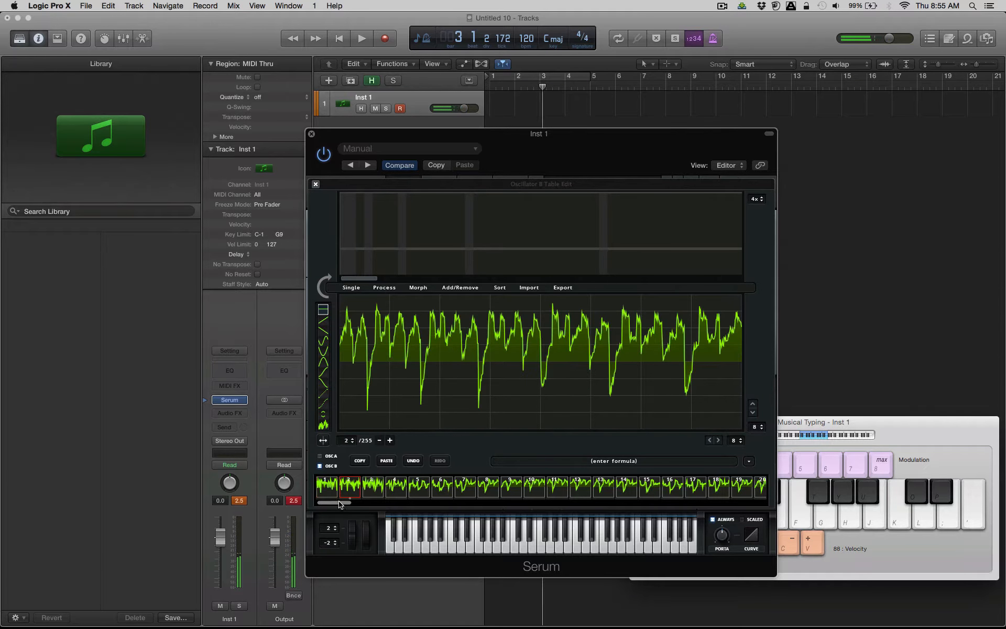
drag(343, 504, 545, 493)
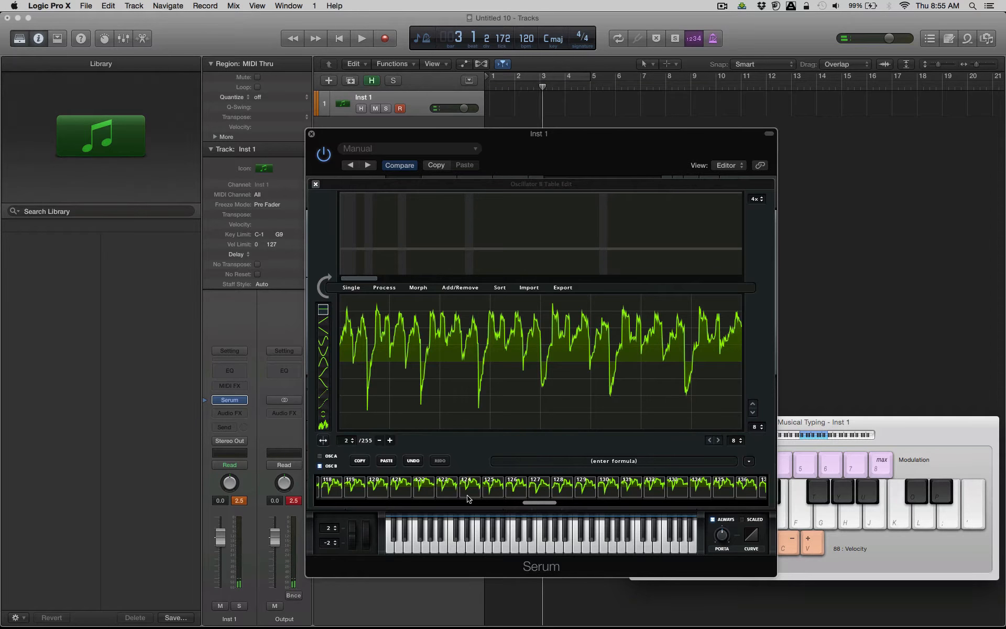
click(461, 288)
click(477, 328)
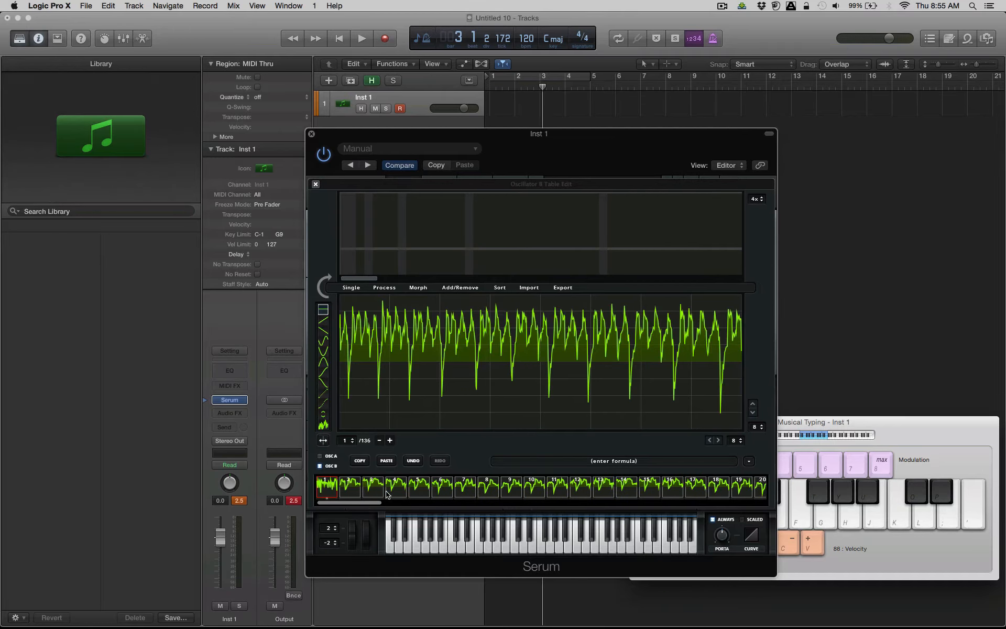
Select frames 3 through 116 of the shortened wavetable and remove them as a multiselection.
click(380, 492)
drag(371, 505, 702, 508)
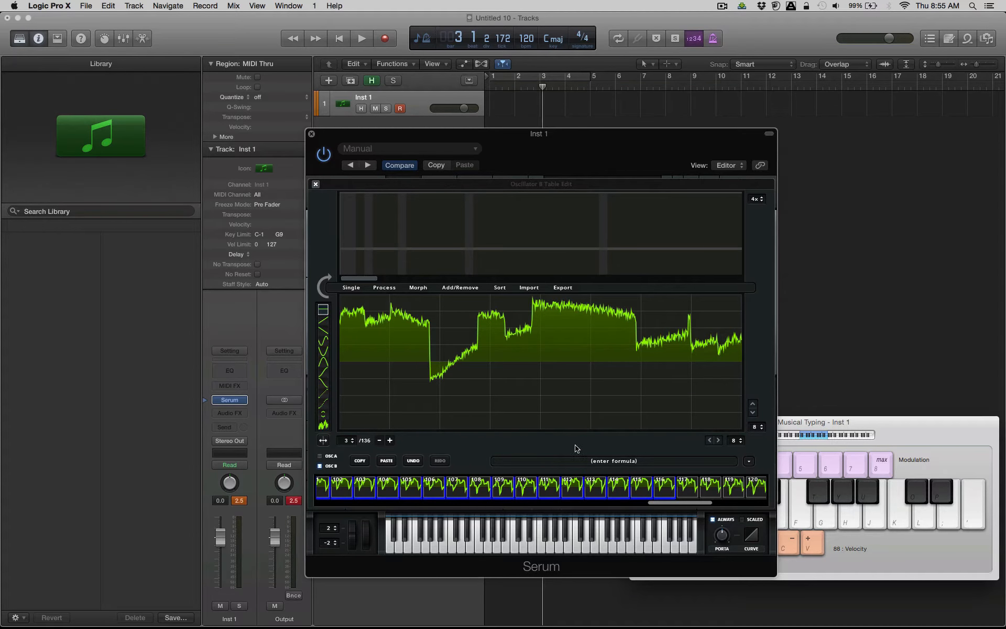
click(460, 287)
click(473, 329)
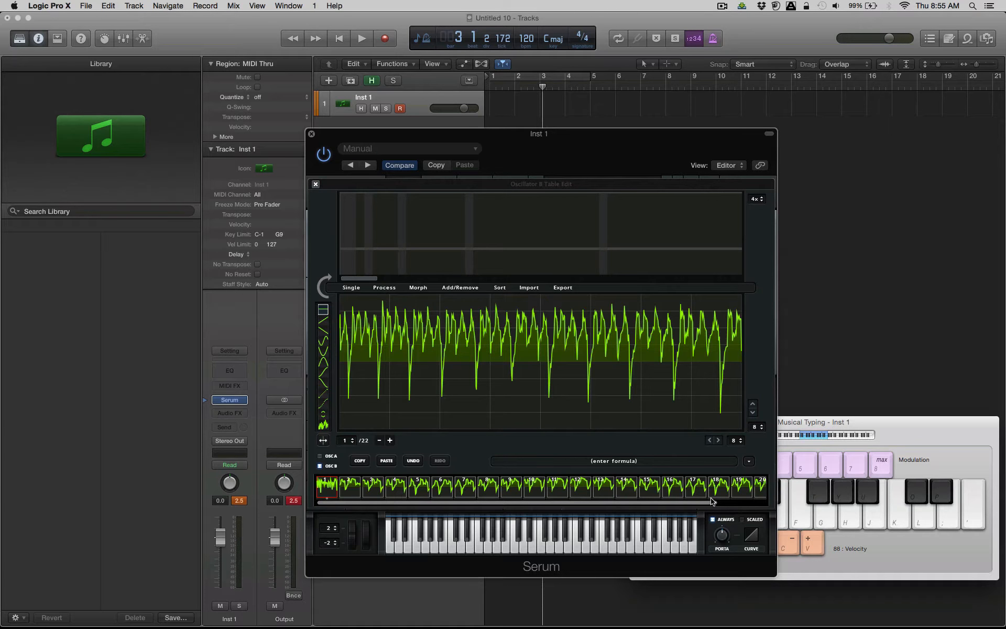
Remove frames 7 through 22 as a multiselection, keeping only the first six frames.
click(766, 500)
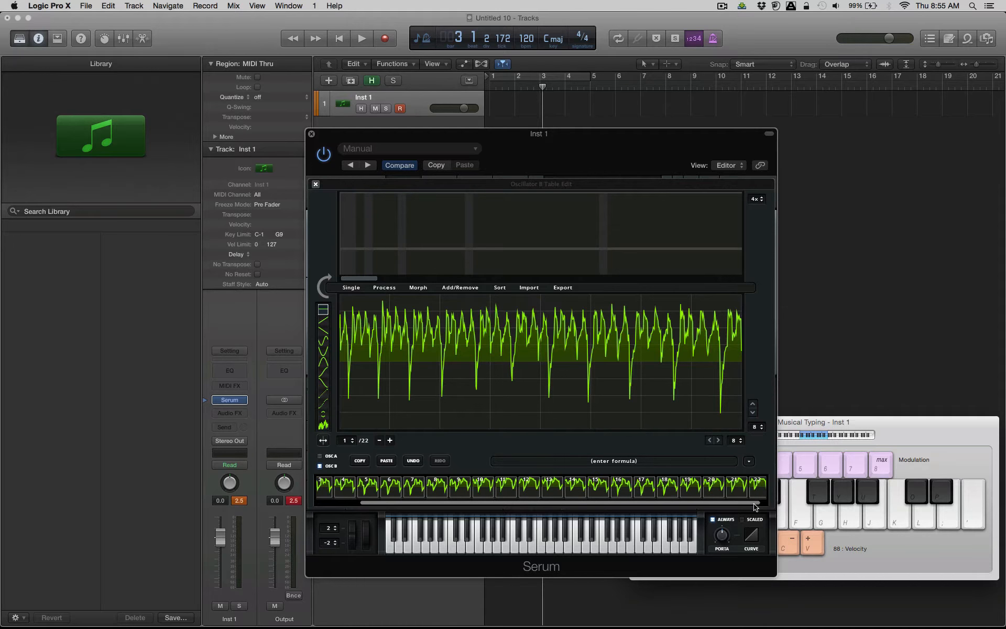
click(758, 488)
drag(758, 503, 779, 505)
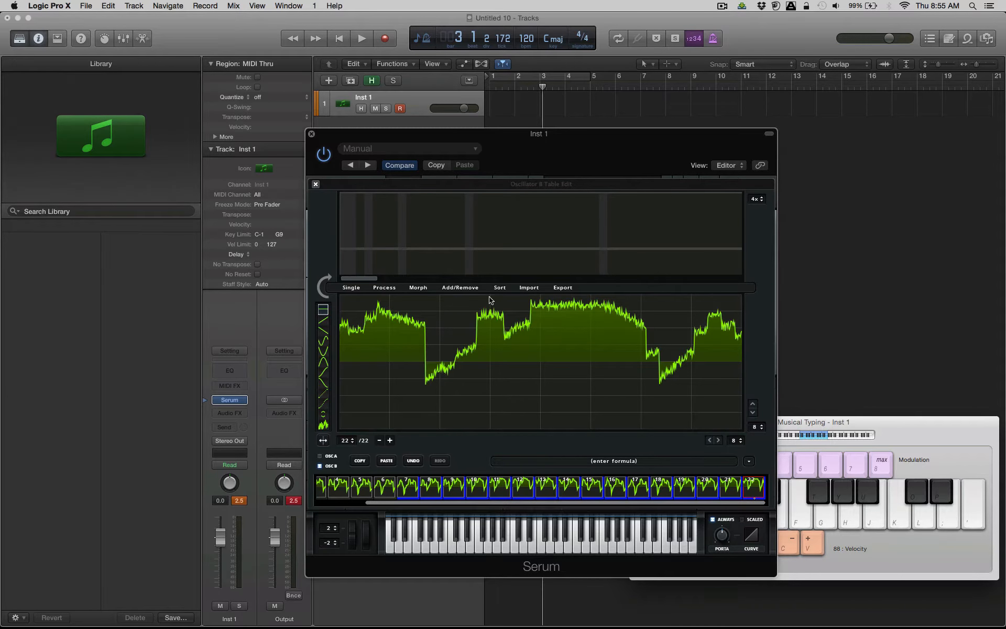
click(474, 288)
click(479, 328)
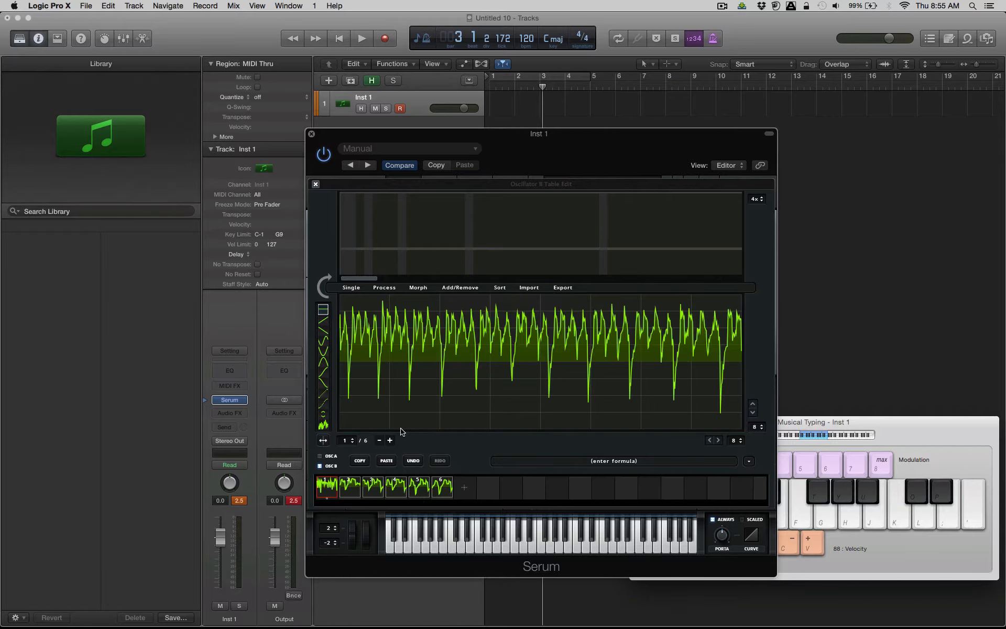
Select all six wavetable frames and normalize each one with separate gain.
shift+click(426, 485)
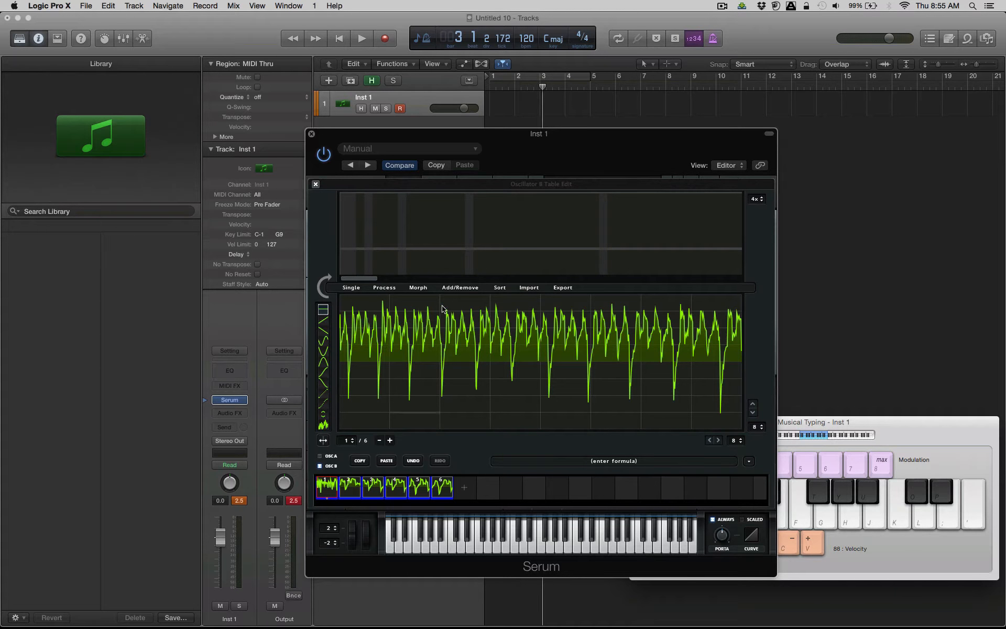
click(415, 288)
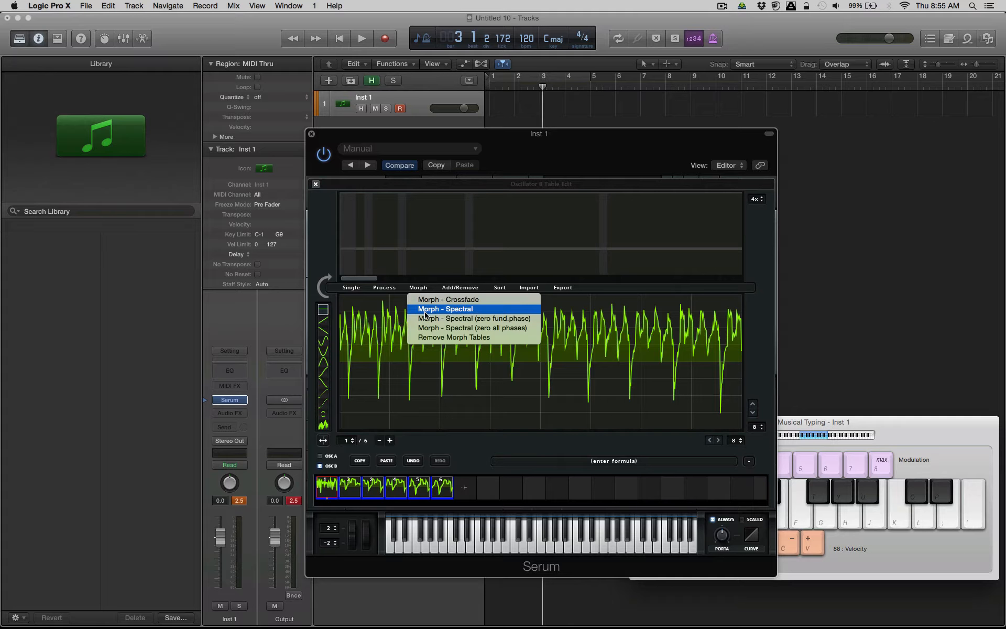
click(390, 291)
click(390, 291)
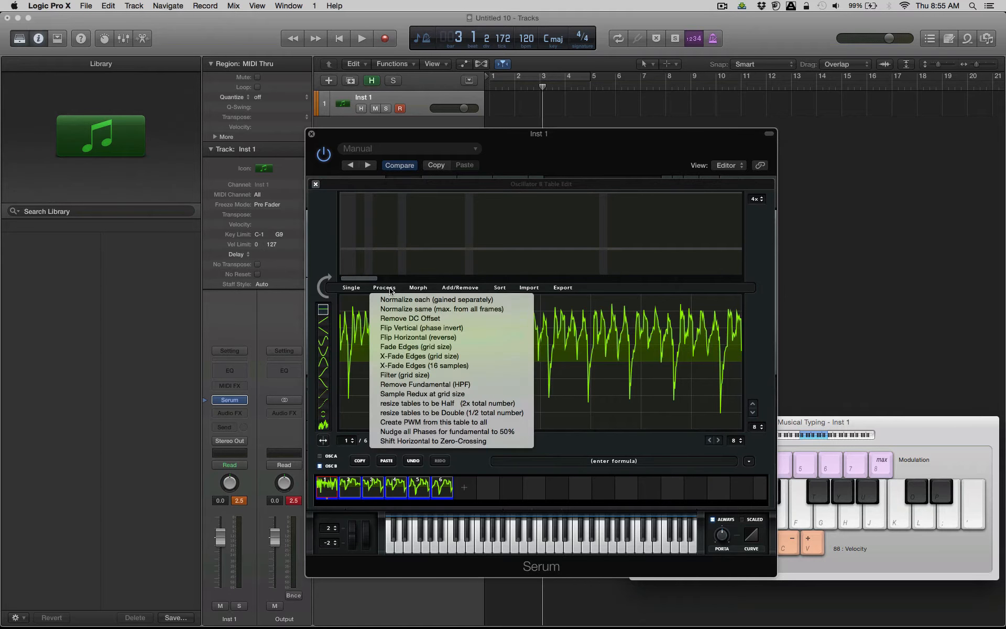
click(414, 301)
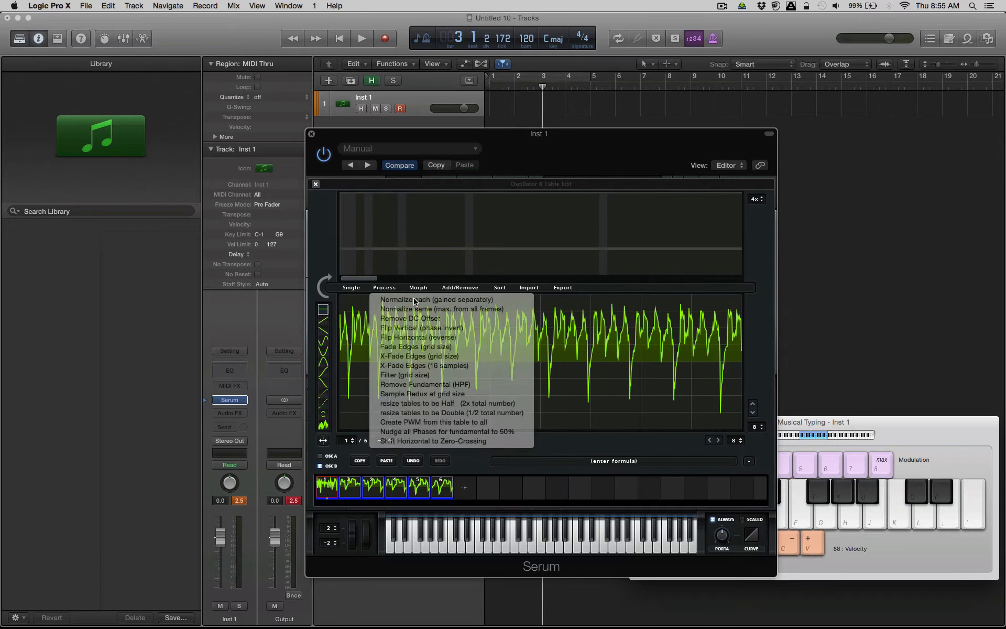
Apply X-Fade Edges (16 samples) to all six wavetable frames.
click(382, 289)
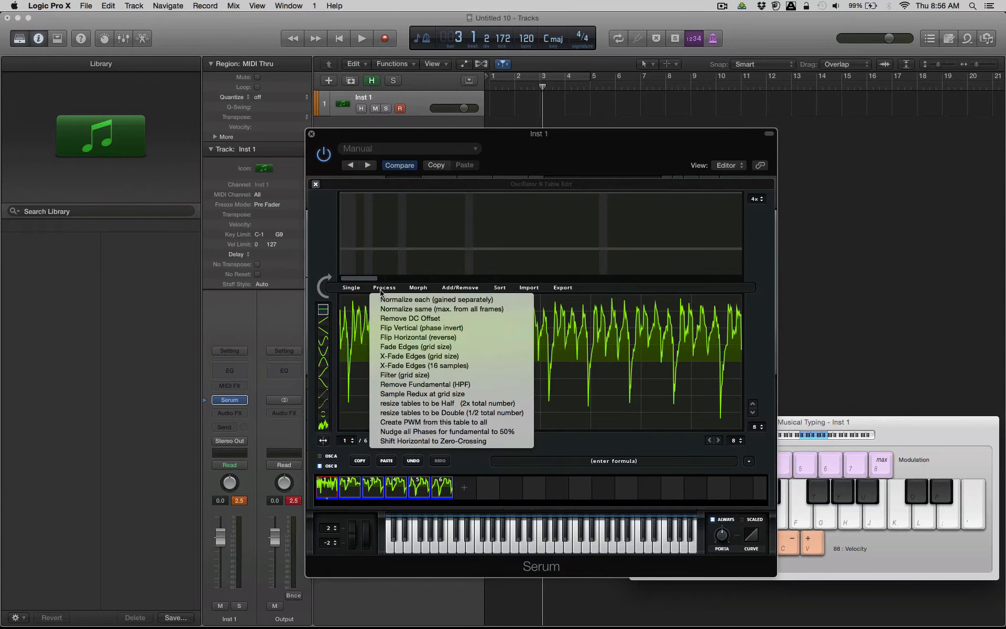
click(395, 366)
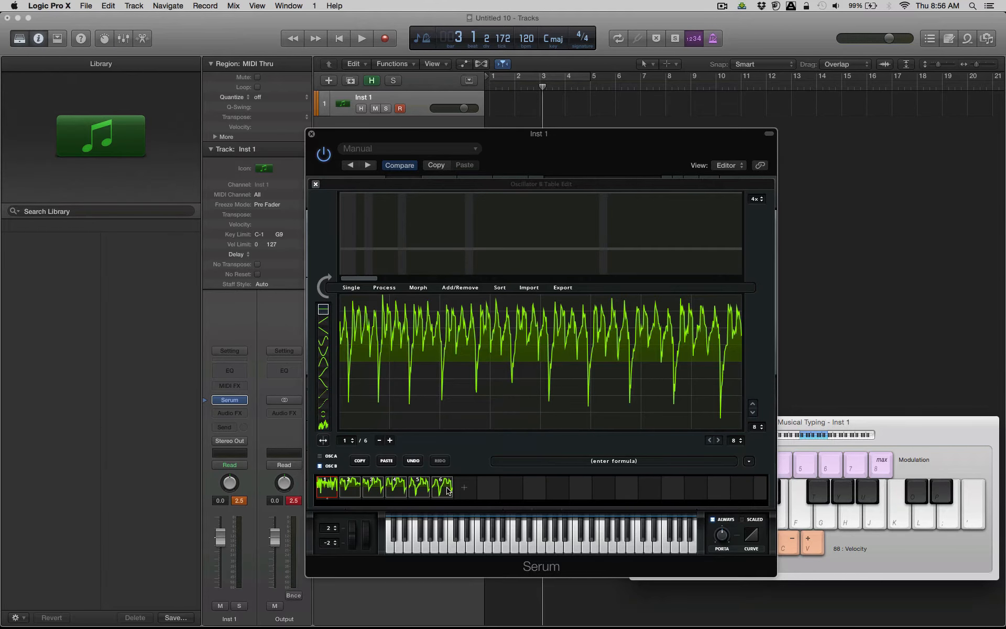
click(388, 288)
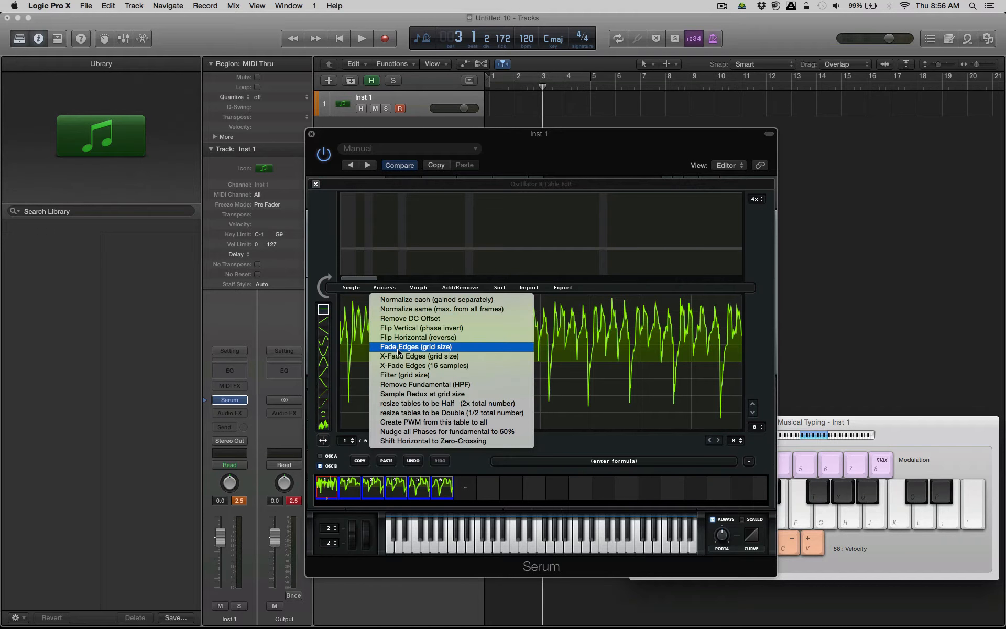
click(400, 365)
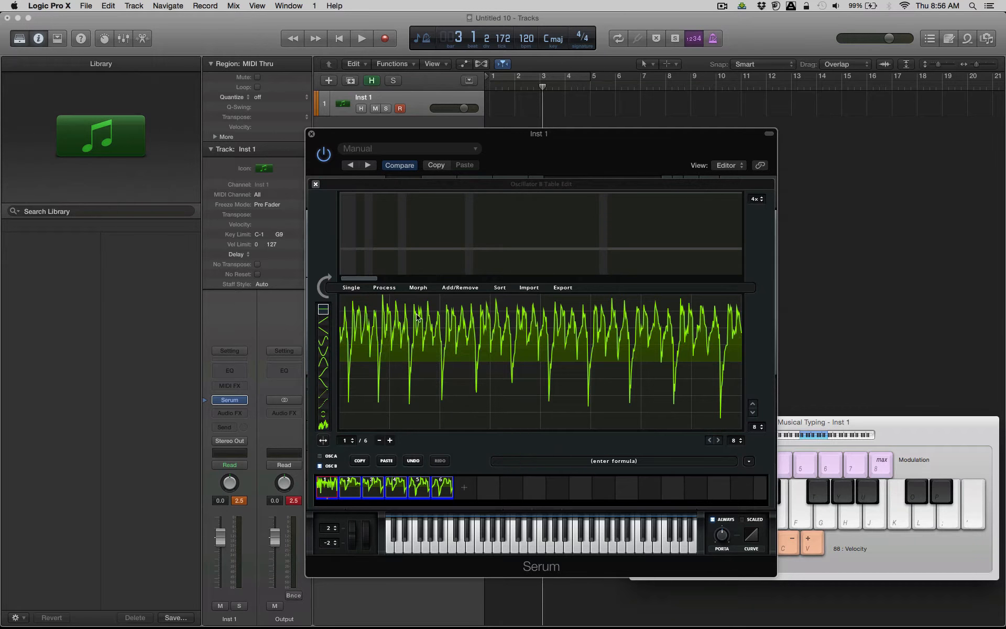
Morph the six frames with Crossfade and close the wavetable editor.
click(412, 288)
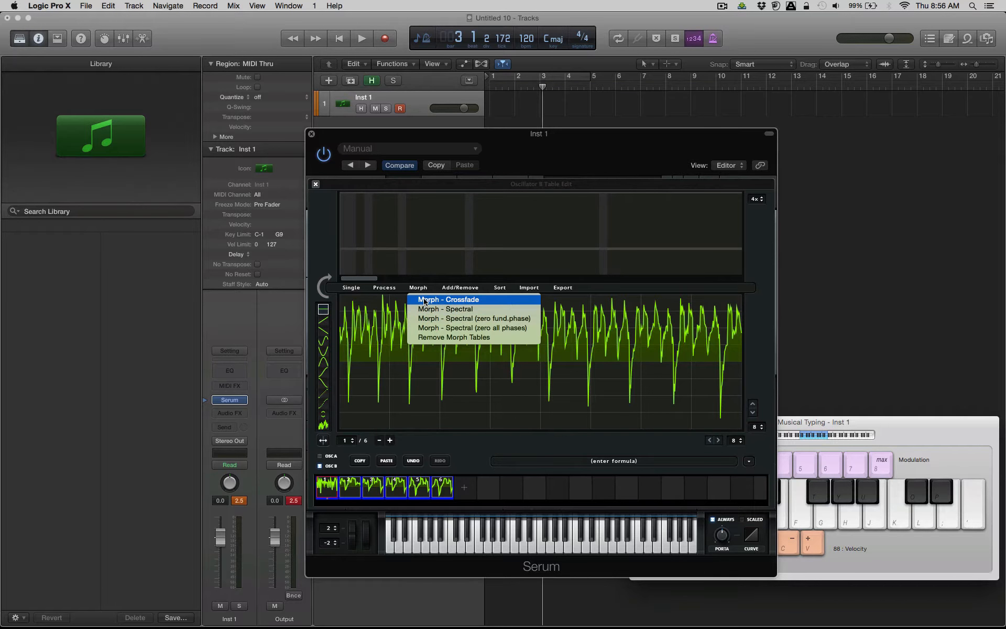
click(424, 301)
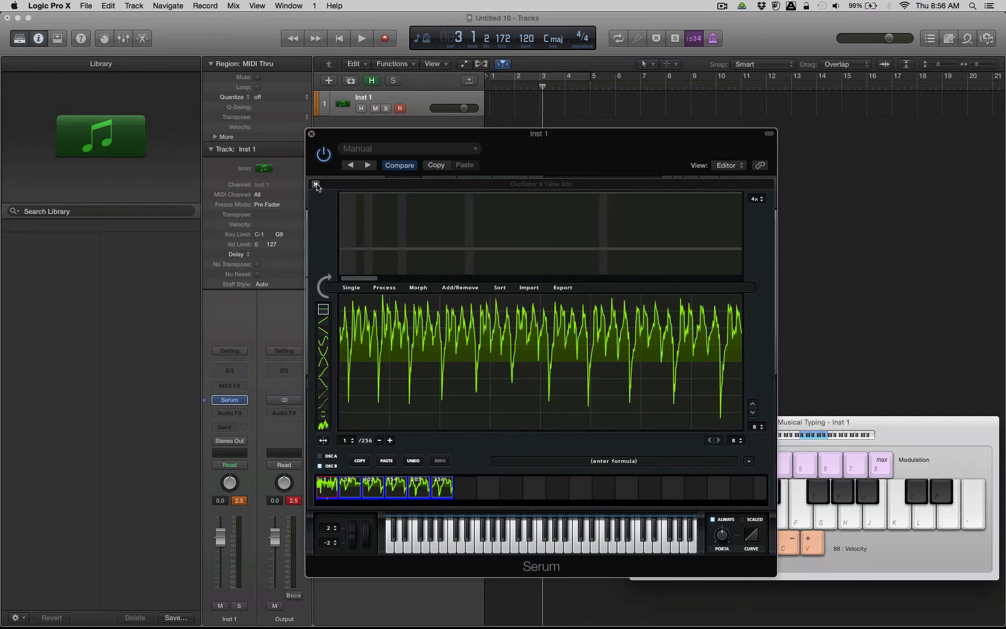
click(316, 185)
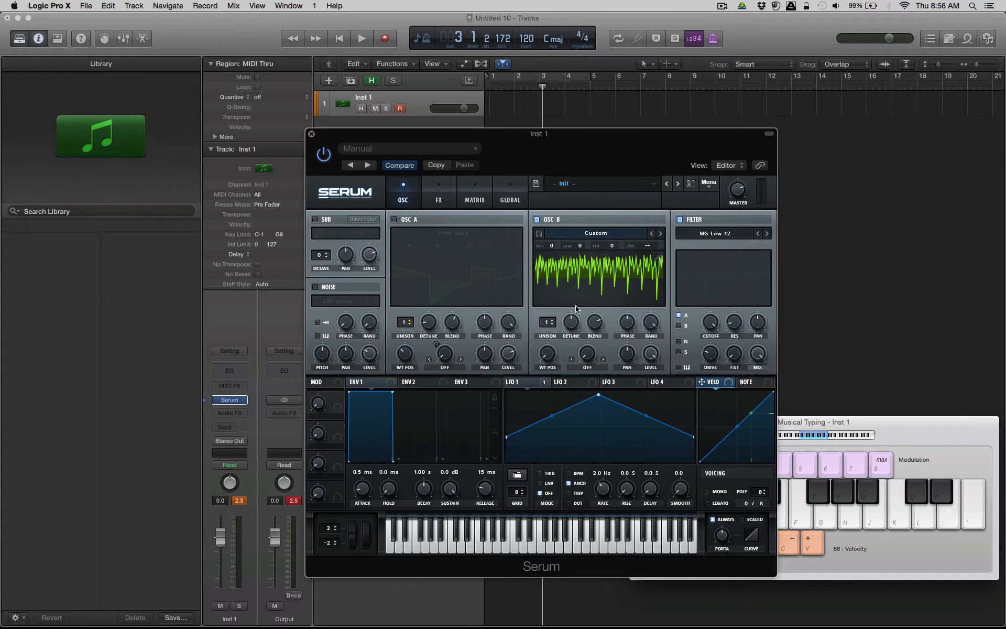
Set oscillator B's wavetable position to 103 and its octave to +1, trying octave -1 first.
mouse_move(548, 354)
mouse_down()
mouse_move(556, 326)
mouse_move(597, 282)
mouse_move(554, 372)
mouse_move(574, 306)
mouse_move(555, 376)
mouse_move(598, 286)
mouse_move(567, 357)
mouse_up()
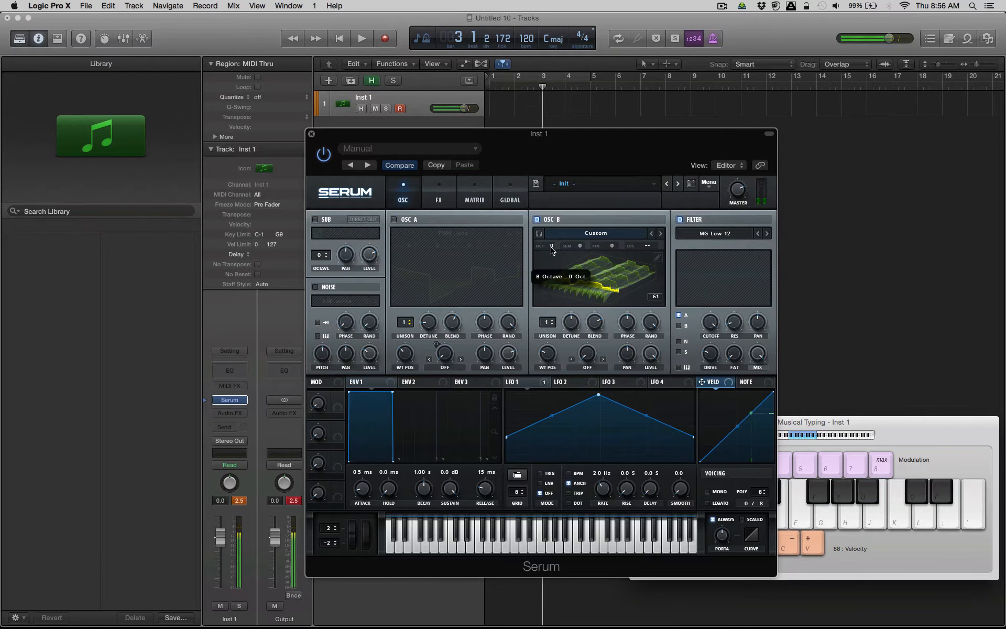
drag(552, 250, 553, 285)
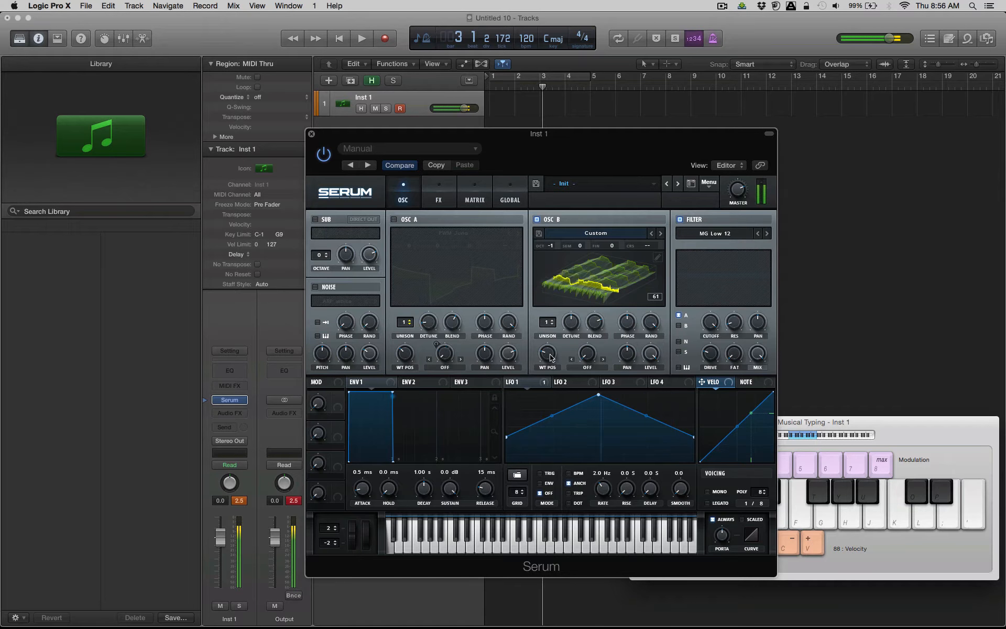
drag(549, 345, 548, 310)
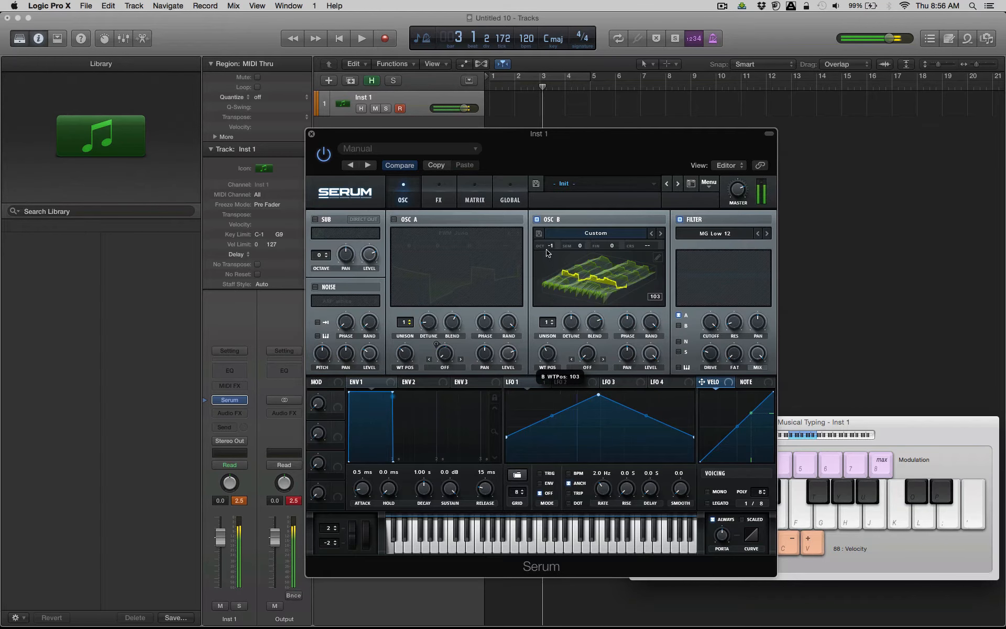
drag(549, 252, 561, 229)
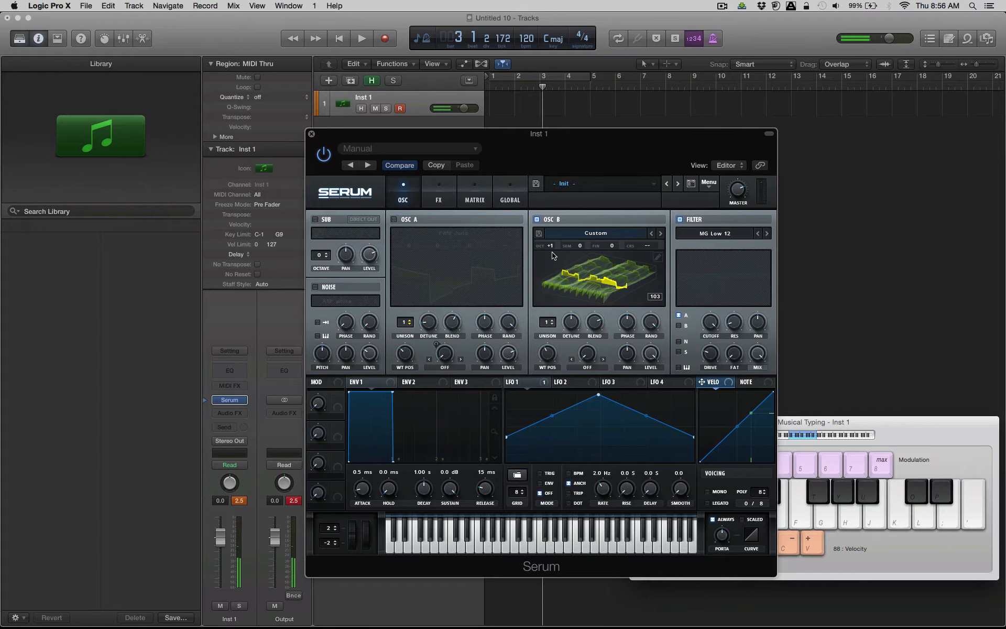
Play several notes in different octaves to audition oscillator B's morphed wavetable.
key(h)
key(k)
key(l)
key(x)
key(h)
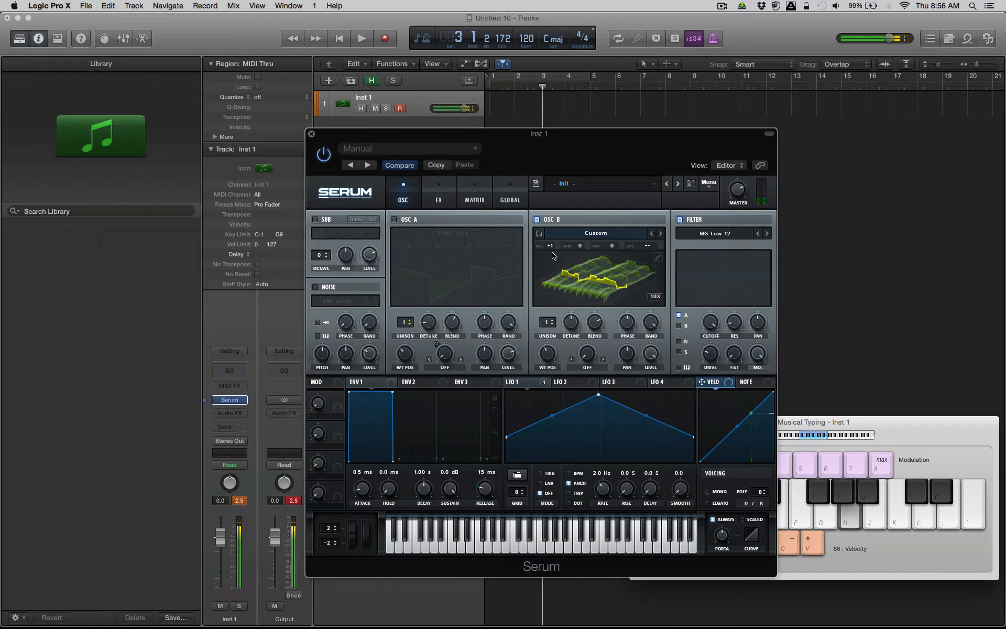
key(l)
key(h)
key(a)
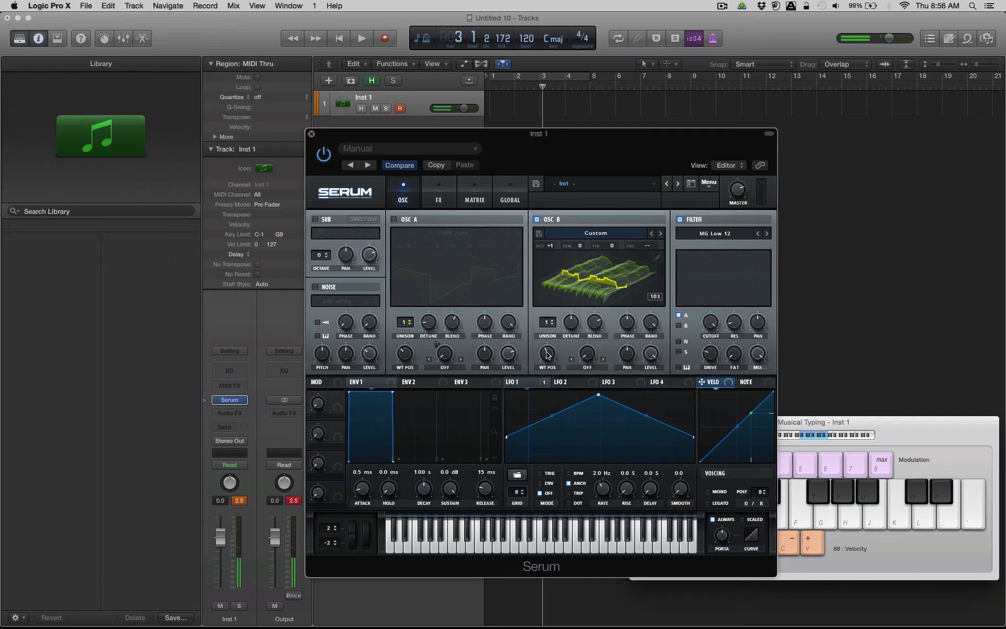
key(a)
Set oscillator B's wavetable position to 147 and assign LFO 1 to its warp amount.
mouse_move(547, 355)
mouse_down()
mouse_move(547, 379)
mouse_move(546, 303)
mouse_move(547, 338)
mouse_up()
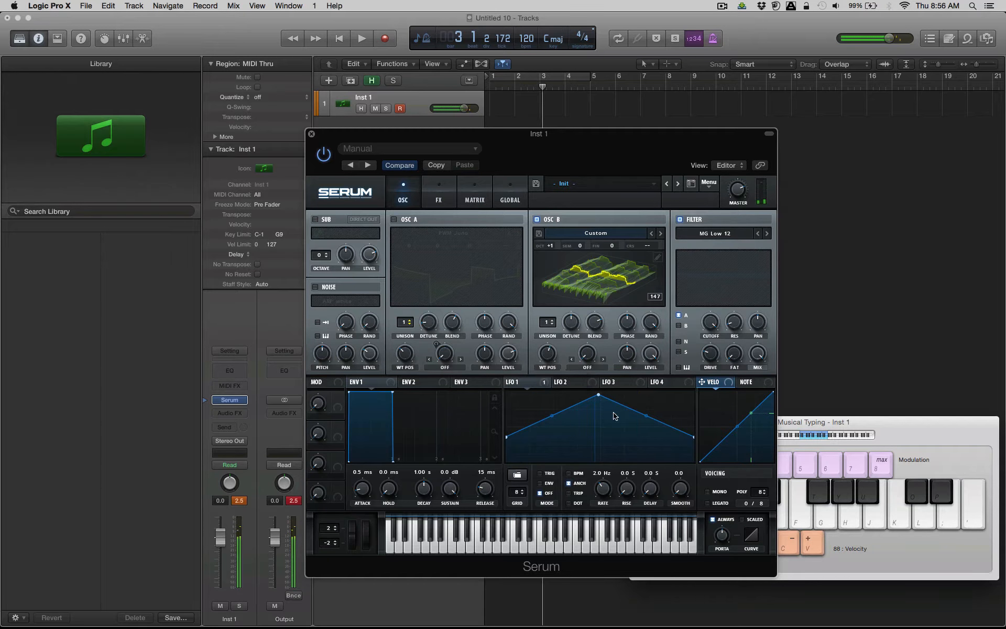
drag(540, 386, 587, 355)
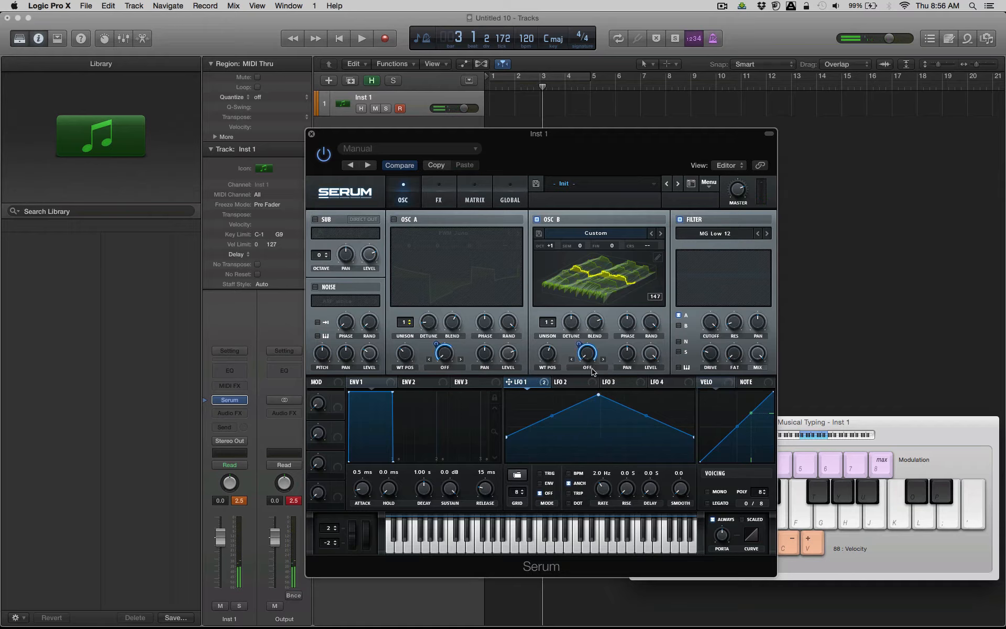
Set oscillator B's warp mode to Bend +/- and play notes in several octaves to audition it.
click(589, 368)
click(591, 437)
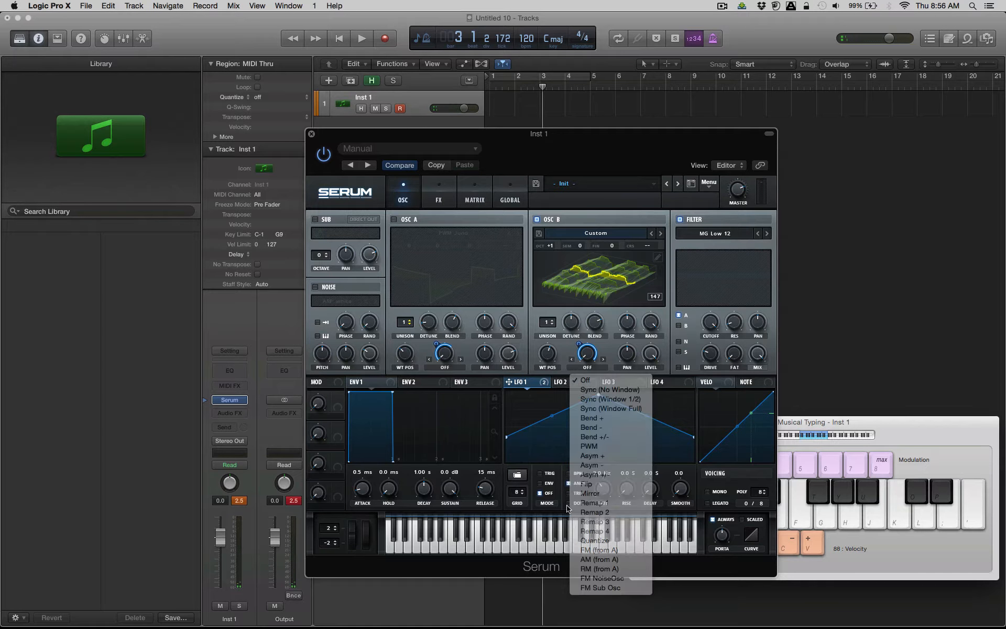
key(a)
mouse_move(582, 352)
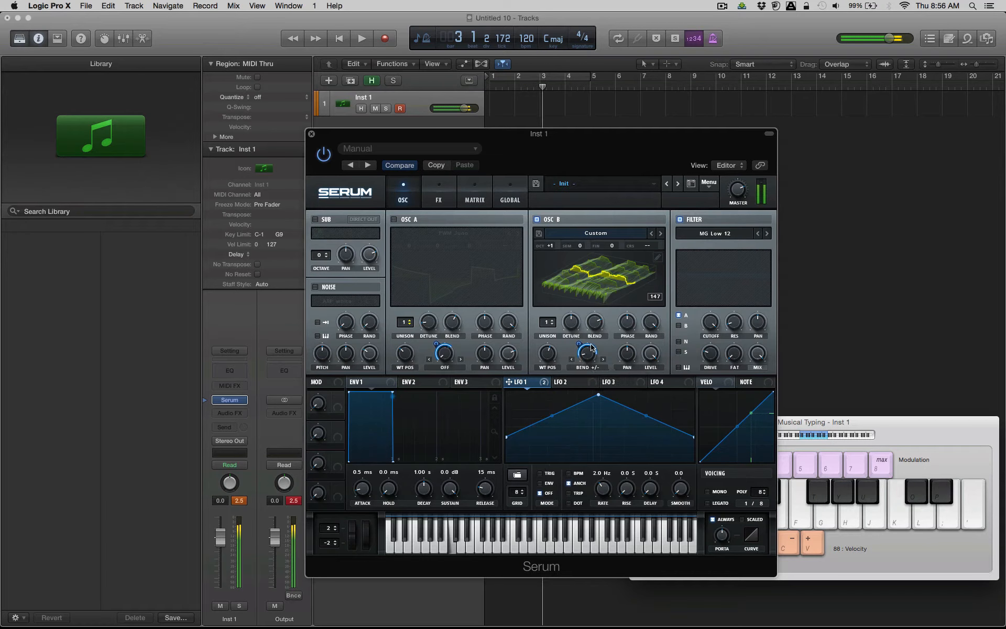
key(x)
key(a)
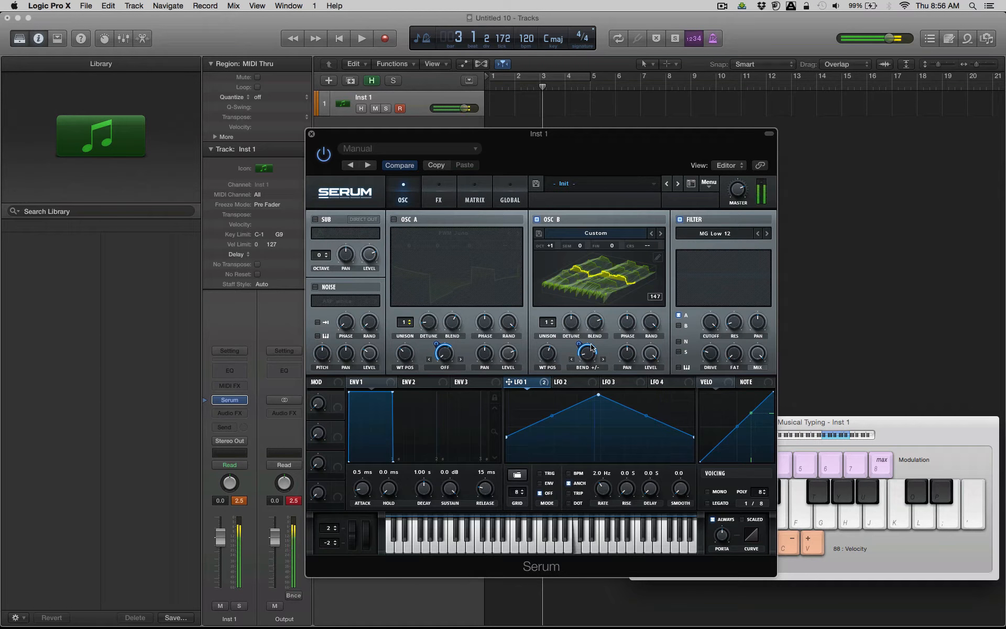
key(d)
key(k)
key(l)
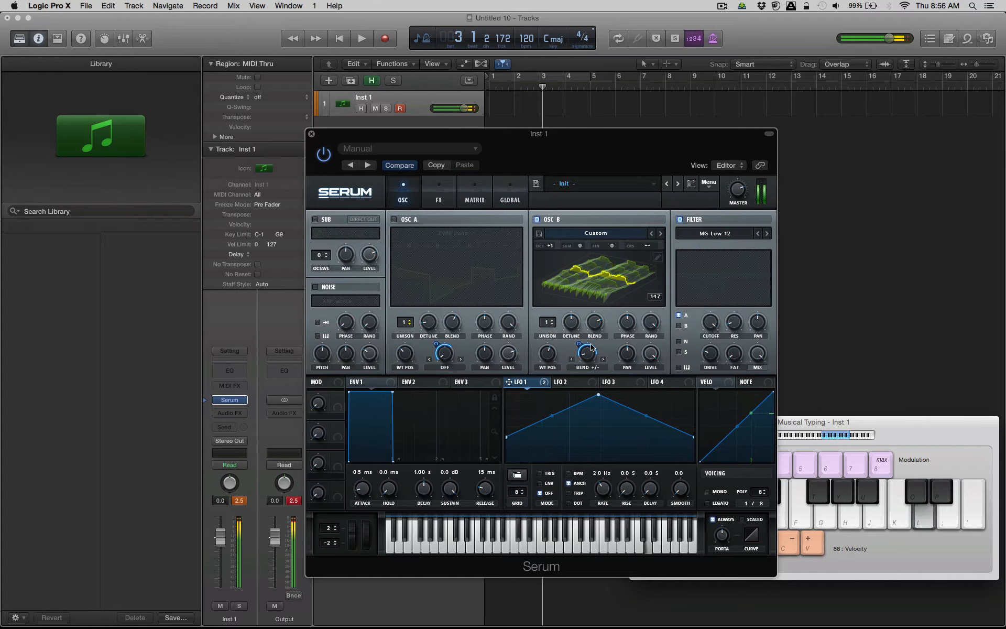
key(h)
Set oscillator B's unison to 9 voices, adjust its detune and play a few notes to test the sound.
drag(546, 322, 555, 280)
drag(571, 338, 569, 345)
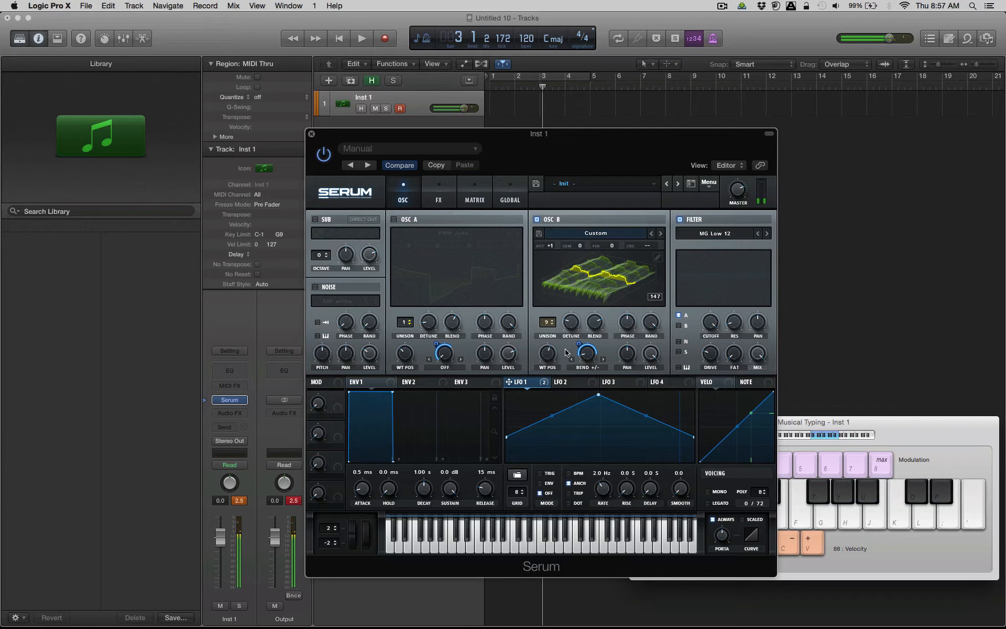
key(s)
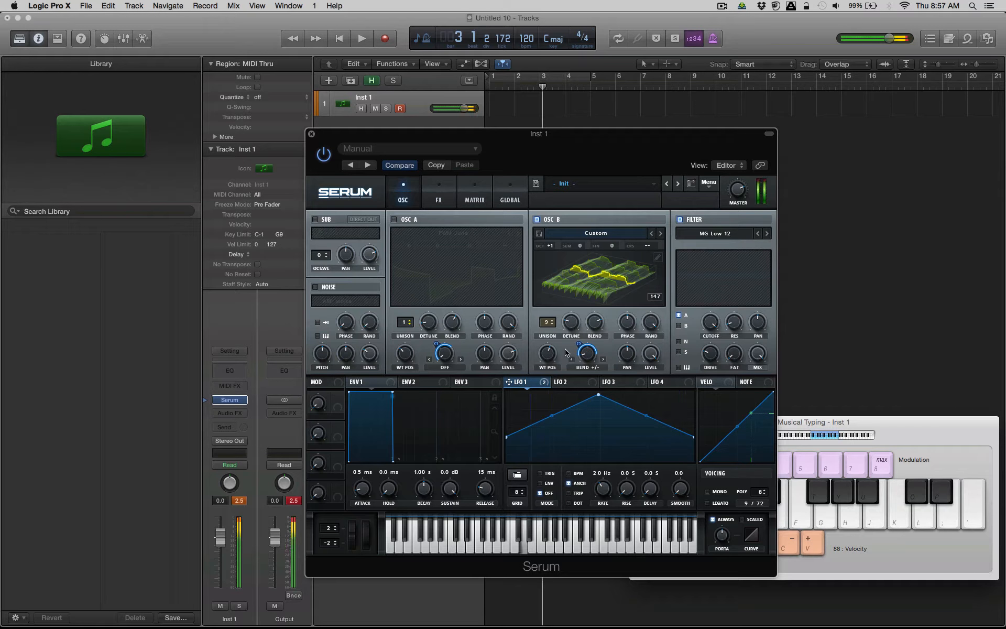
key(k)
key(l)
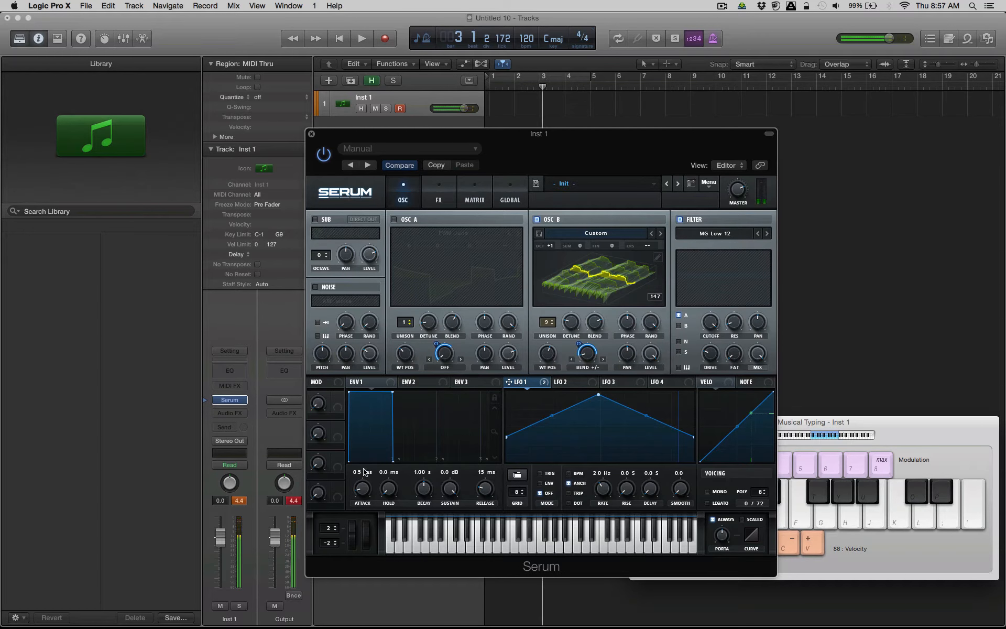
Set envelope 1's attack to 1.6 ms and its release to 97 ms while playing a note.
drag(366, 492, 366, 486)
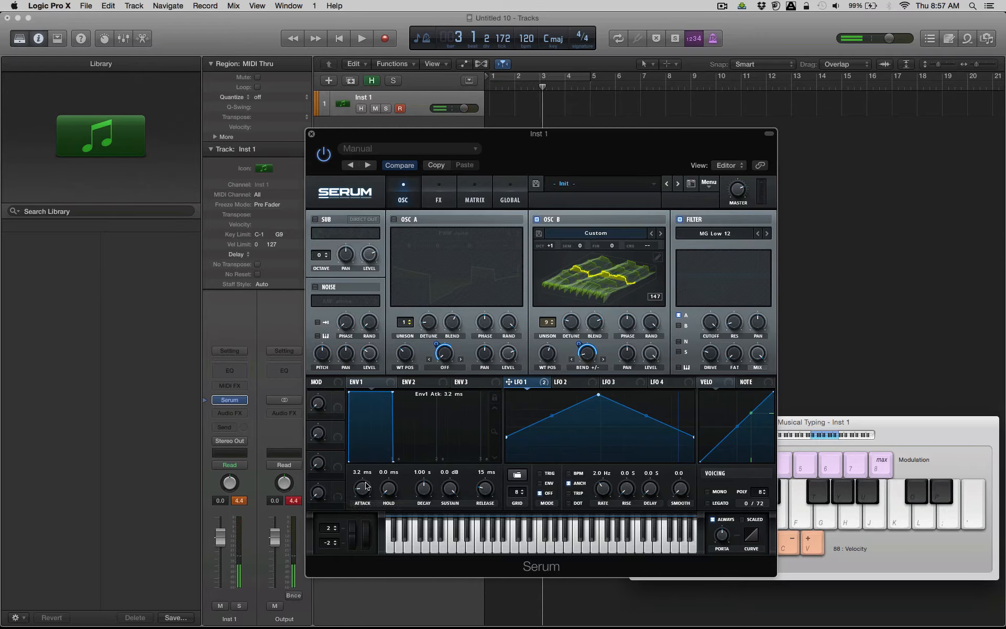
key(s)
drag(485, 482, 478, 483)
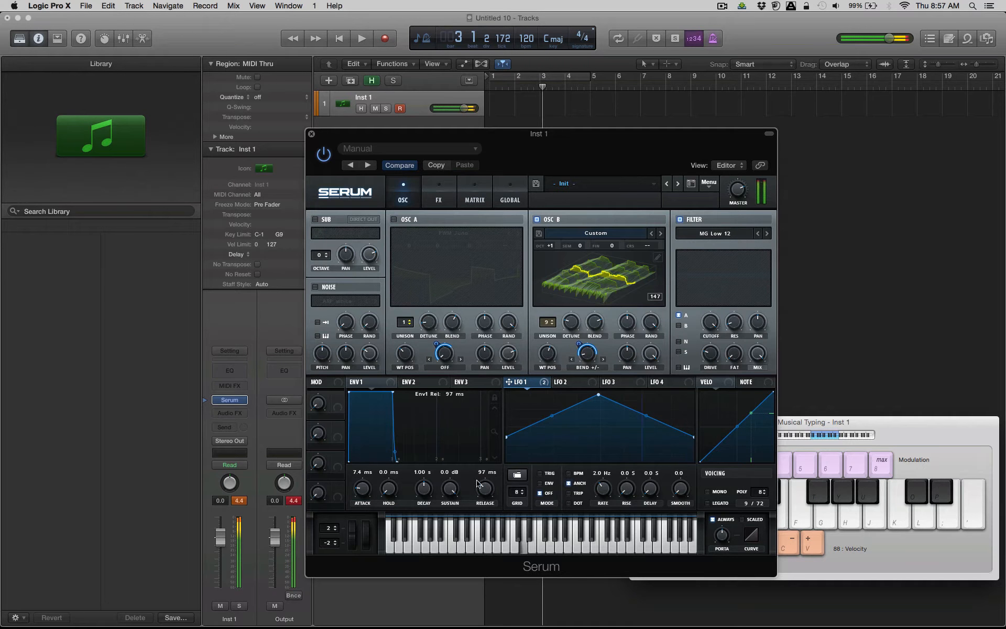
drag(362, 490, 366, 499)
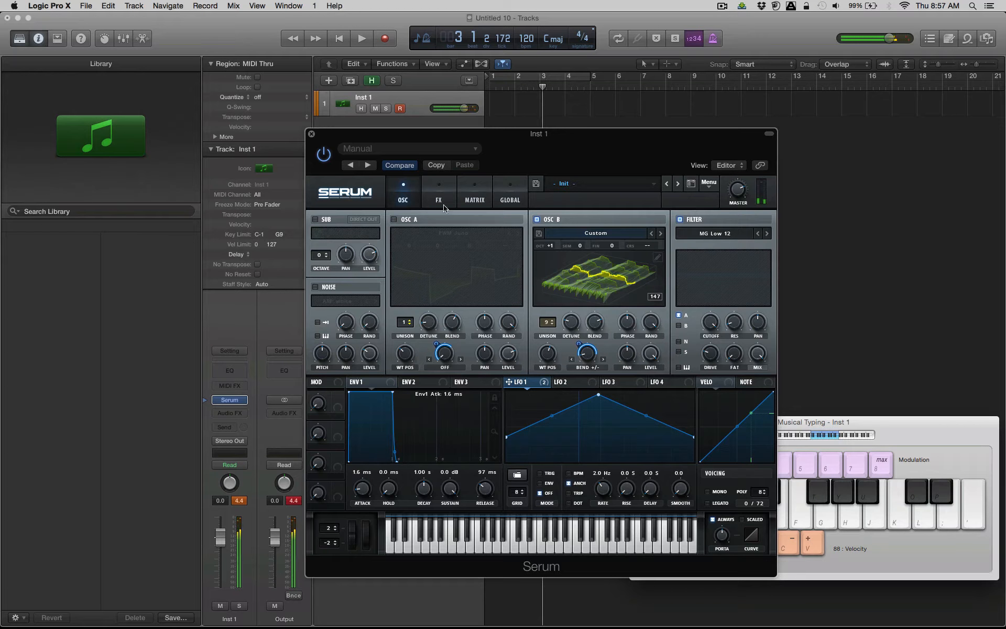
Move the compressor to the start of the effects chain and enable it in multiband mode.
click(441, 196)
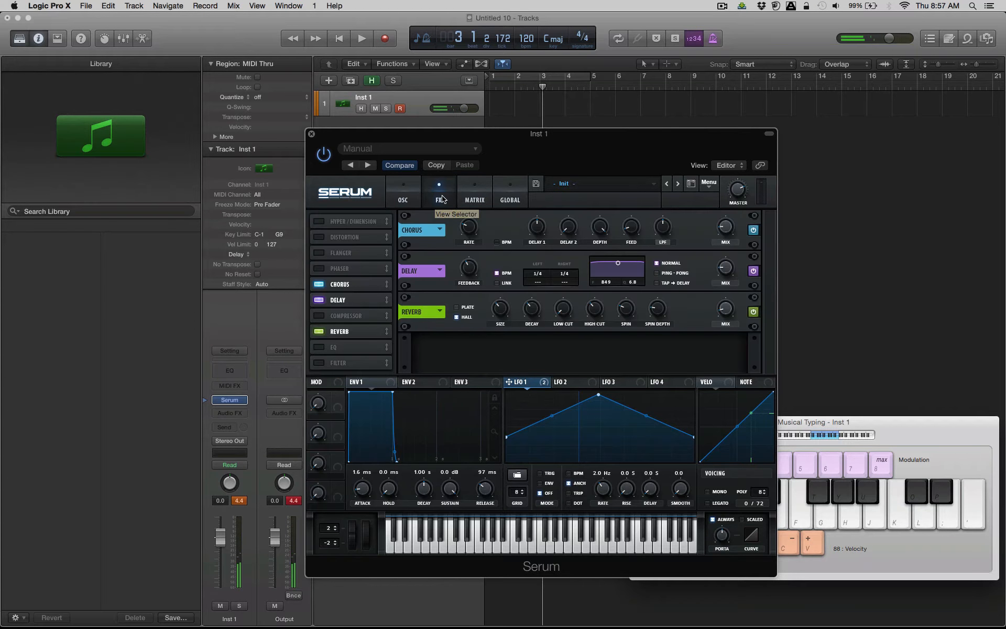
drag(331, 317, 365, 136)
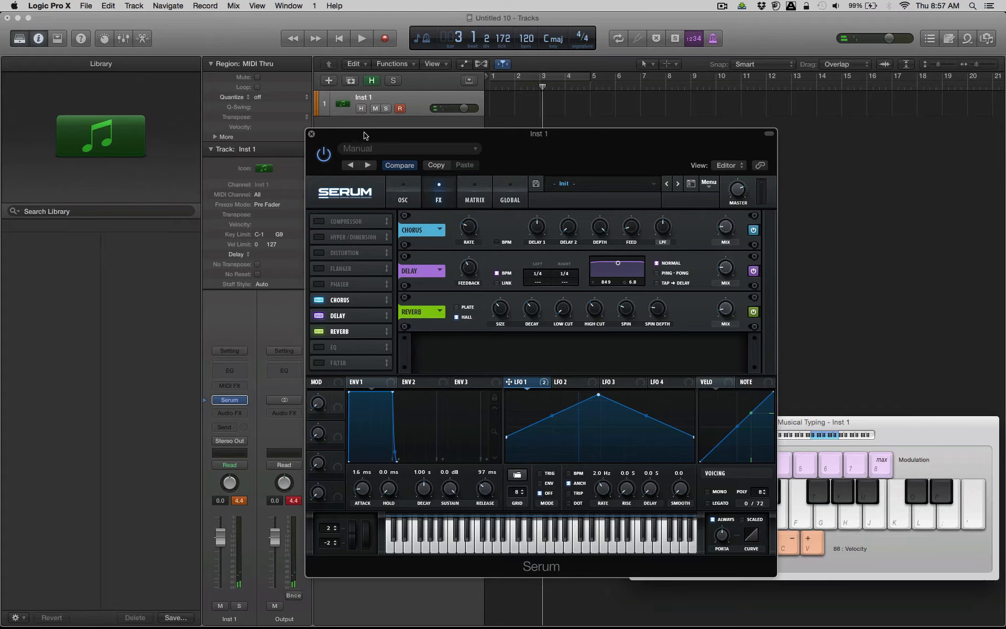
click(320, 221)
click(626, 242)
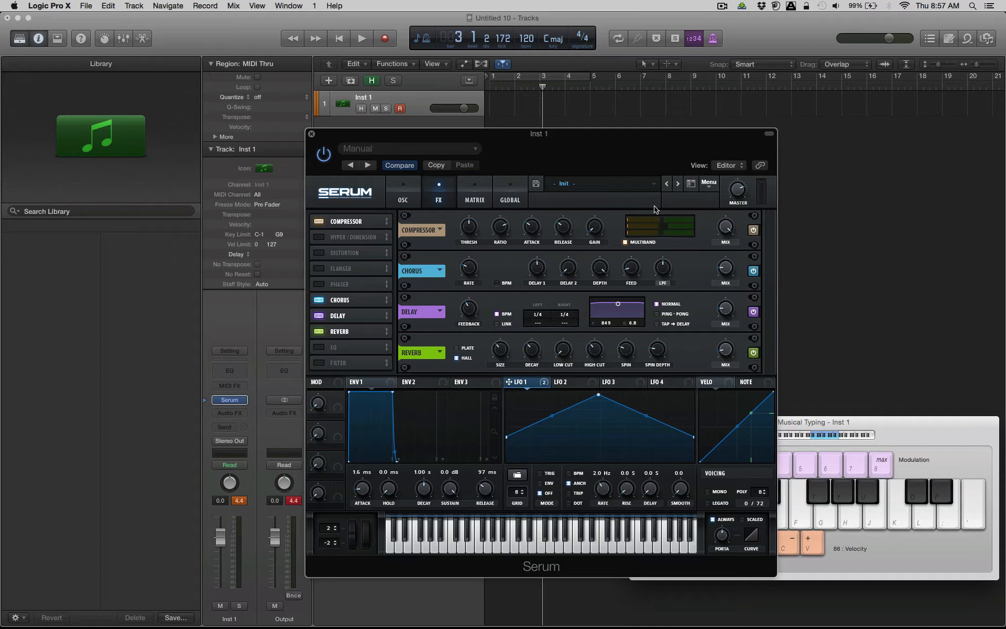
Play notes in two octaves to audition the patch with multiband compression.
key(d)
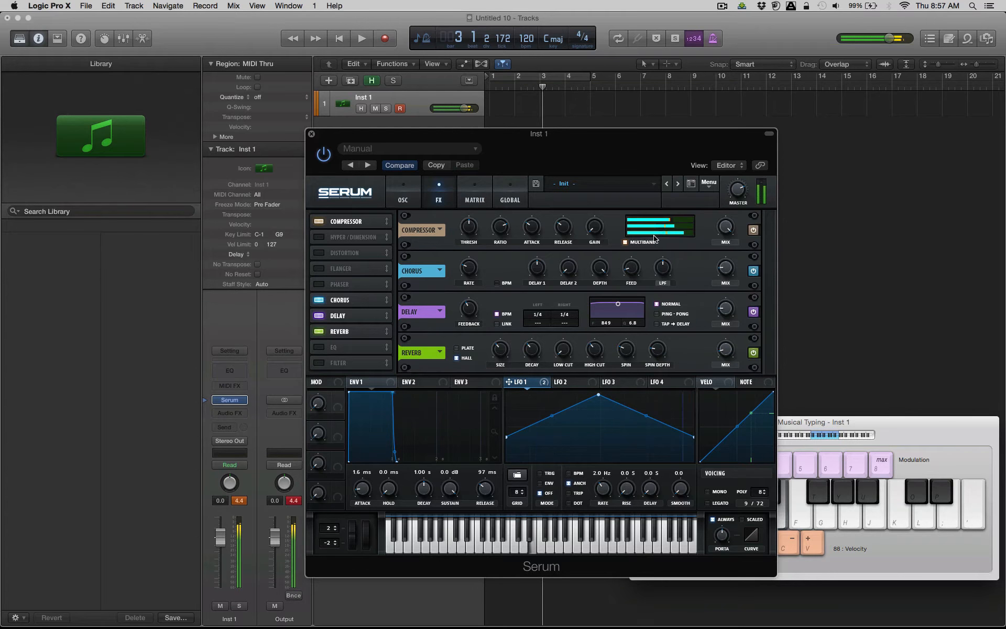
key(z)
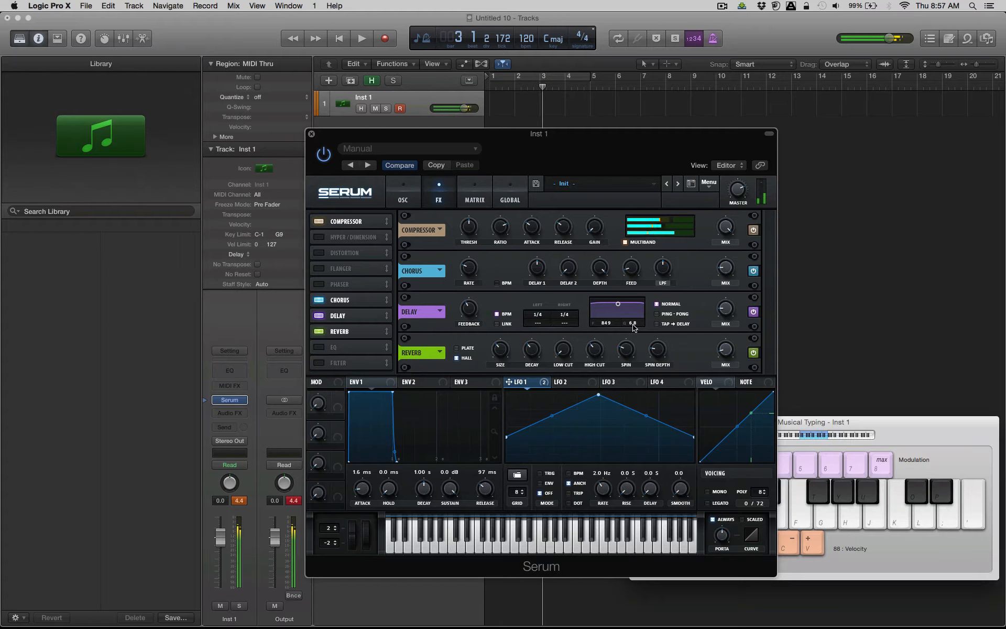
key(a)
key(f)
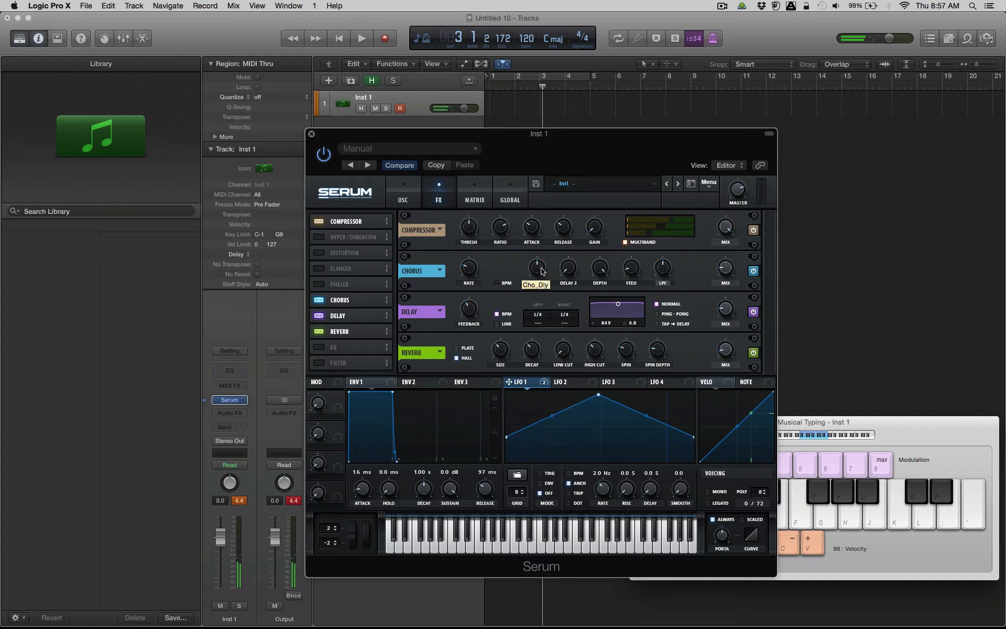
Copy oscillator B's settings to oscillator A.
click(416, 192)
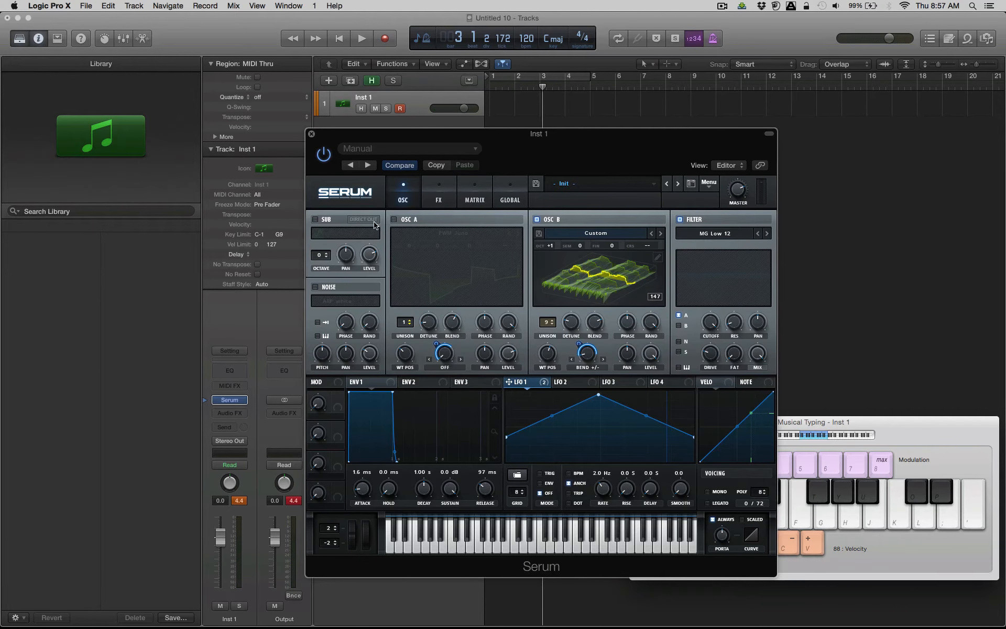
click(710, 184)
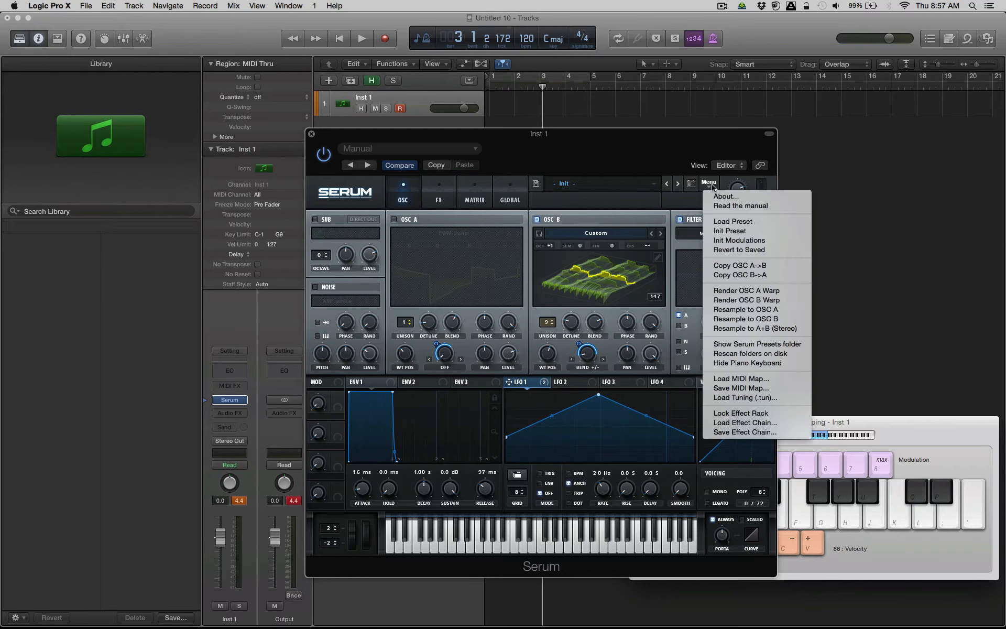
click(758, 275)
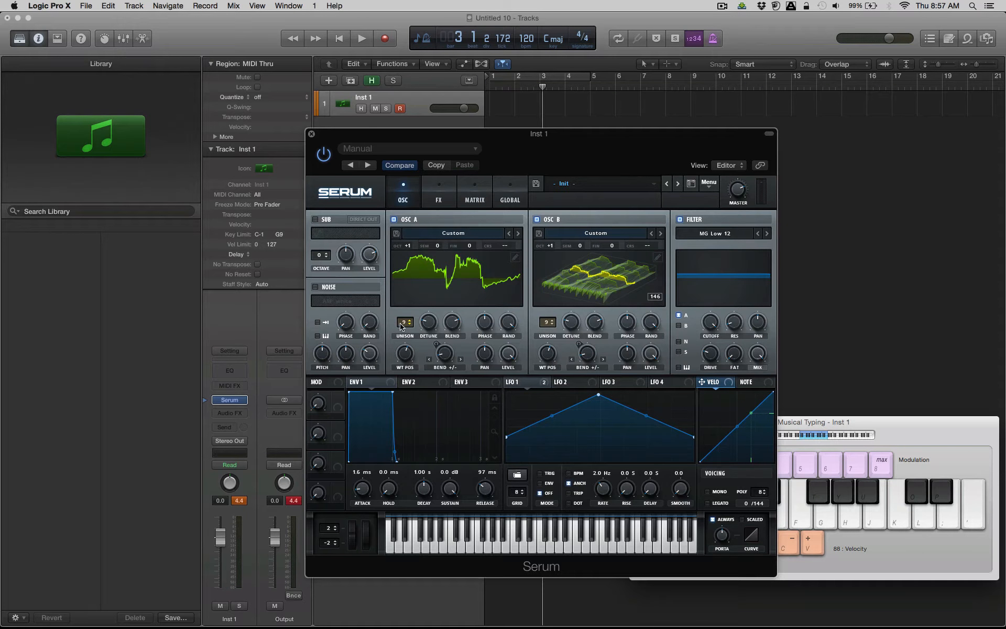
Set oscillator A's unison to 1 voice and its fine tuning to -17, checking the result with a note.
drag(401, 324, 387, 628)
mouse_move(475, 248)
mouse_down()
mouse_move(478, 234)
mouse_move(471, 253)
mouse_up()
key(d)
drag(409, 245, 477, 268)
Adjust oscillator B's detune and level while playing notes to balance it against oscillator A.
click(572, 328)
key(s)
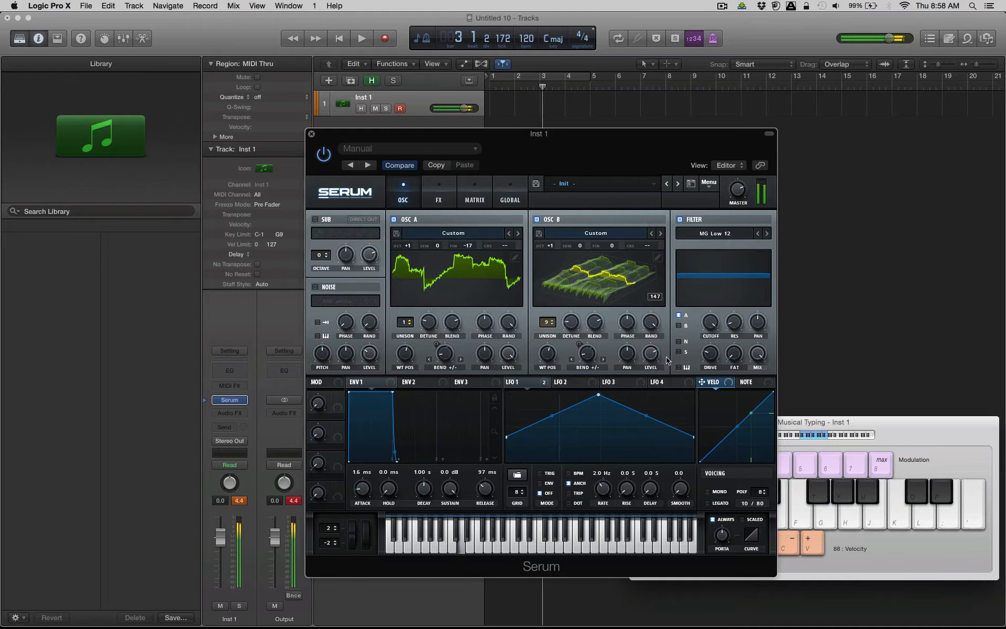
key(a)
mouse_move(651, 355)
mouse_down()
mouse_move(650, 504)
mouse_move(668, 419)
mouse_move(657, 353)
mouse_up()
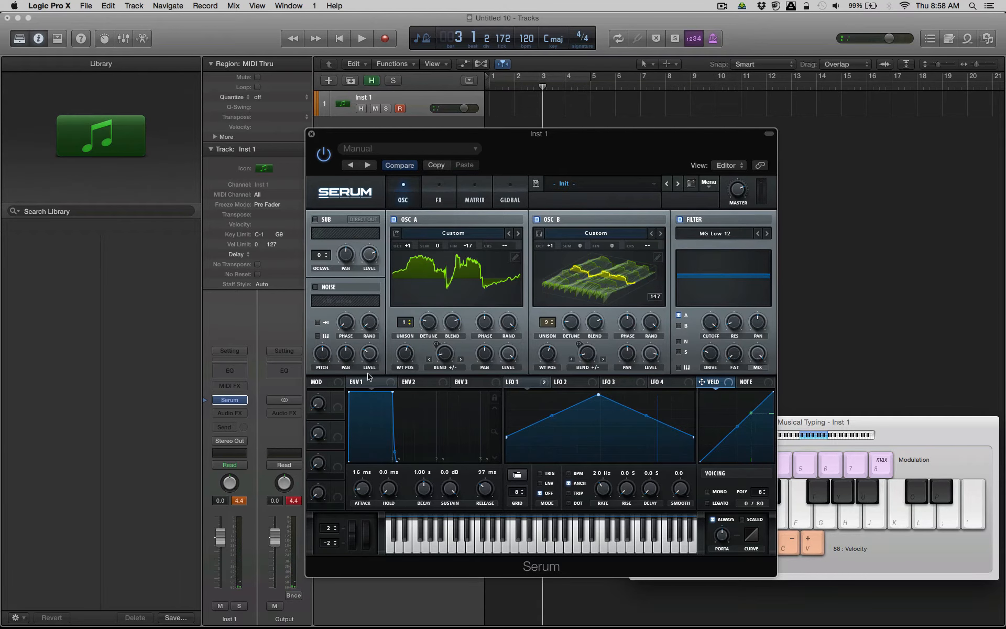
Set envelope 2's attack to 309 ms and assign the envelope to the coarse pitch of oscillators A and B.
click(412, 384)
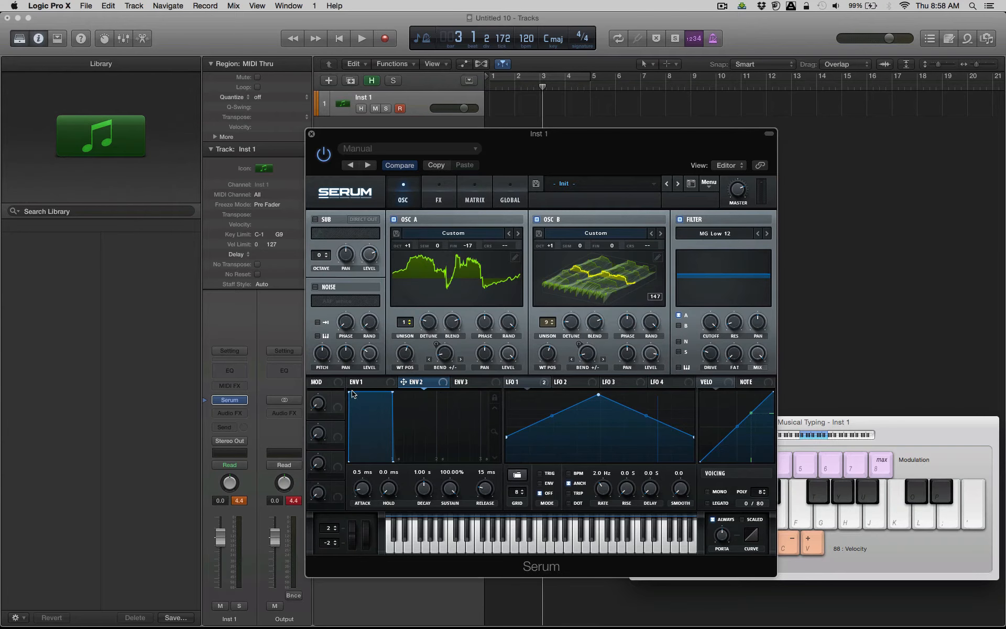
drag(353, 394, 388, 383)
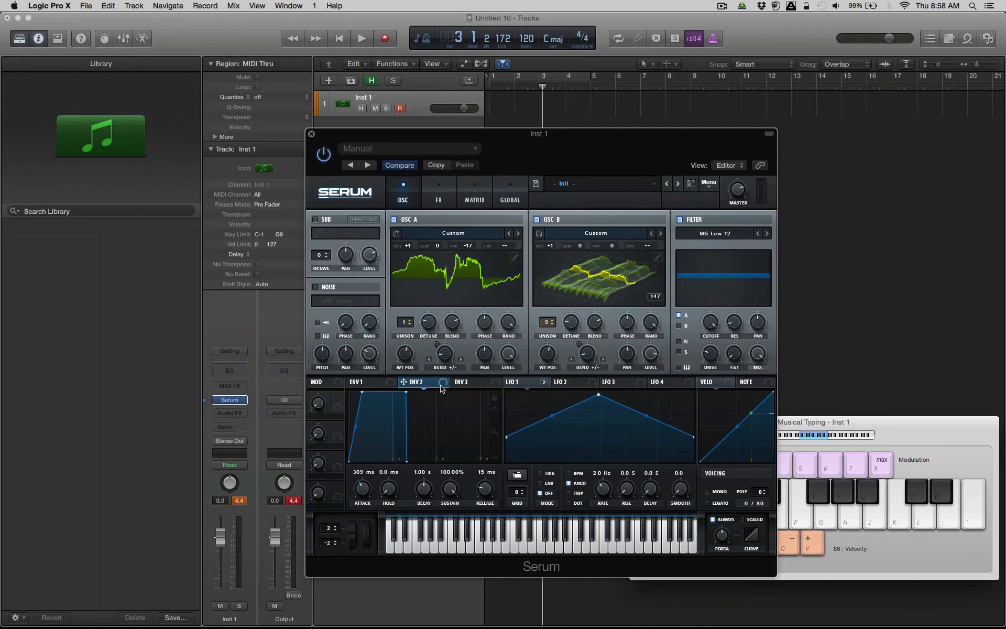
drag(442, 386, 504, 253)
drag(444, 385, 646, 246)
Play notes in two octaves to audition envelope 2's pitch modulation on both oscillators.
mouse_move(520, 247)
key(d)
key(d)
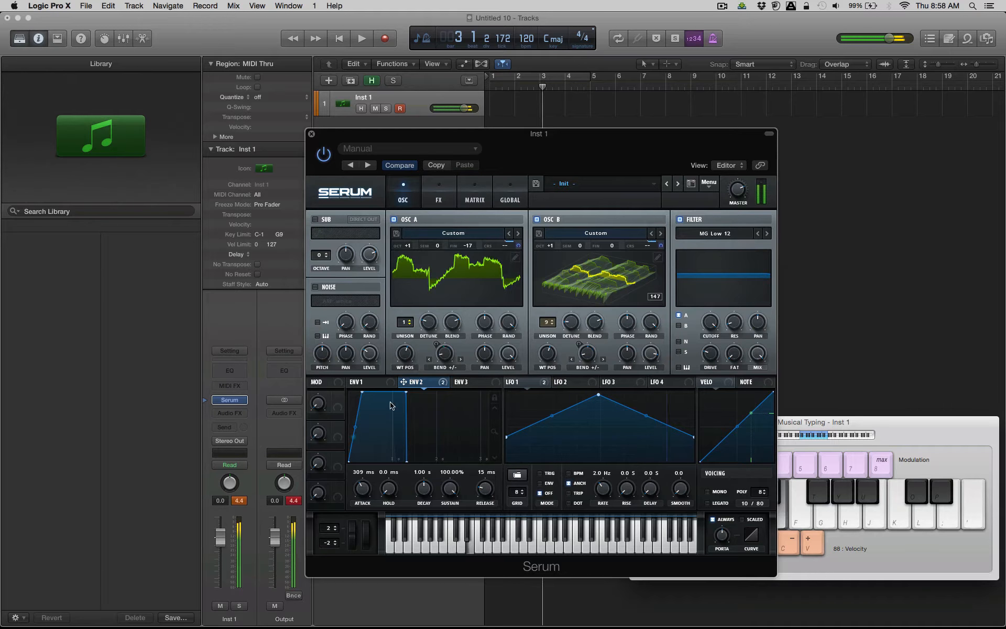
key(z)
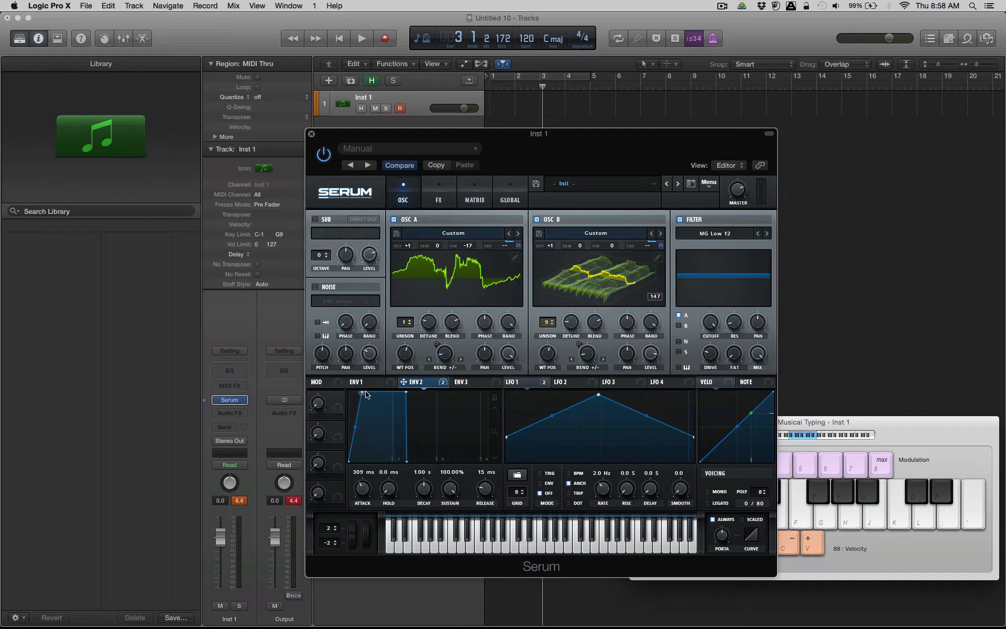
key(d)
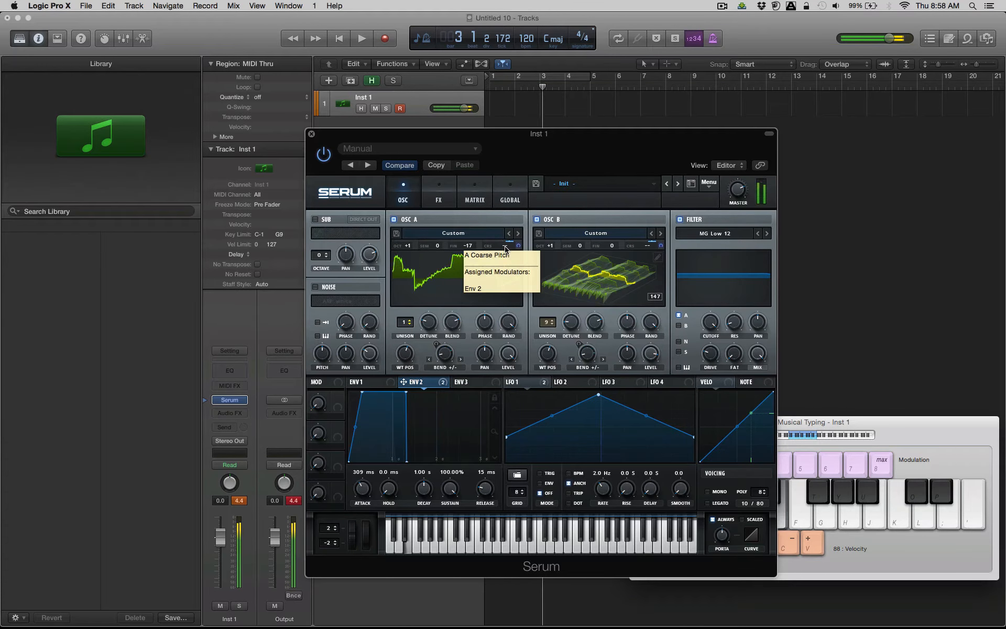
key(d)
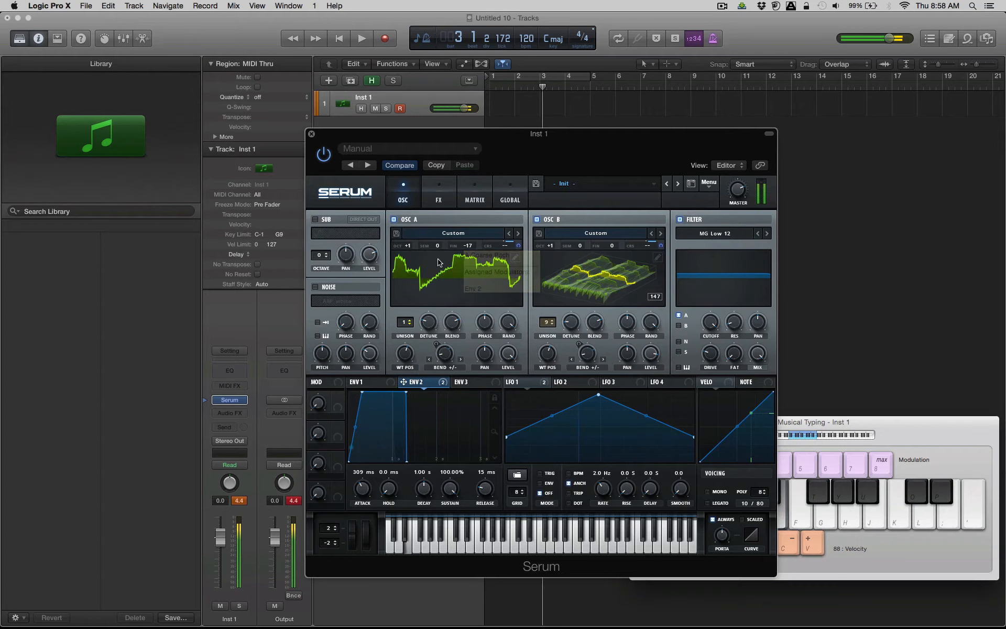
Set oscillator A's semitone offset to -12 and envelope 2's attack to 147 ms, testing both with notes.
drag(437, 245, 439, 315)
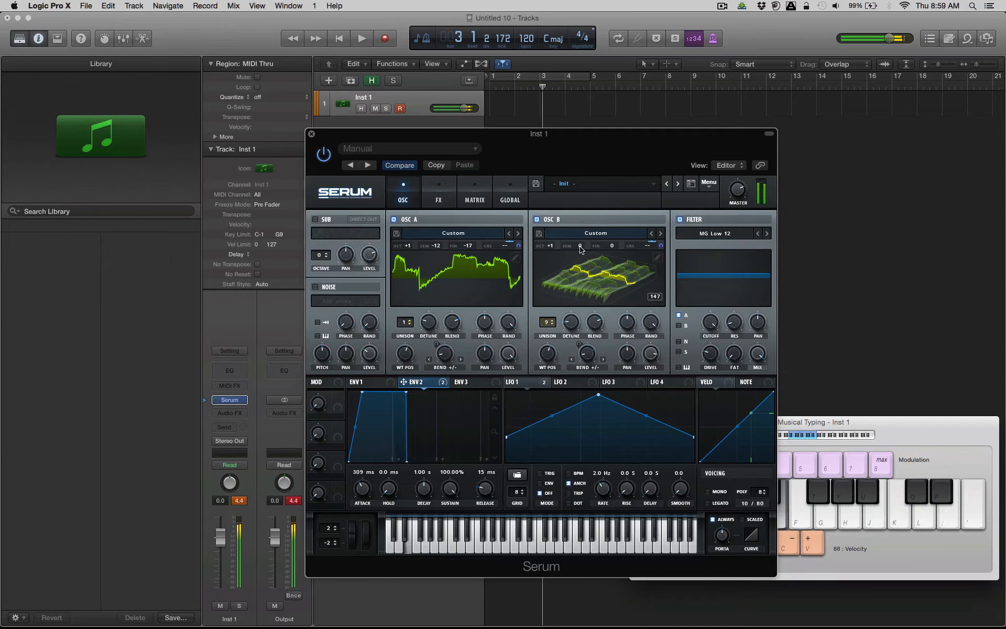
key(d)
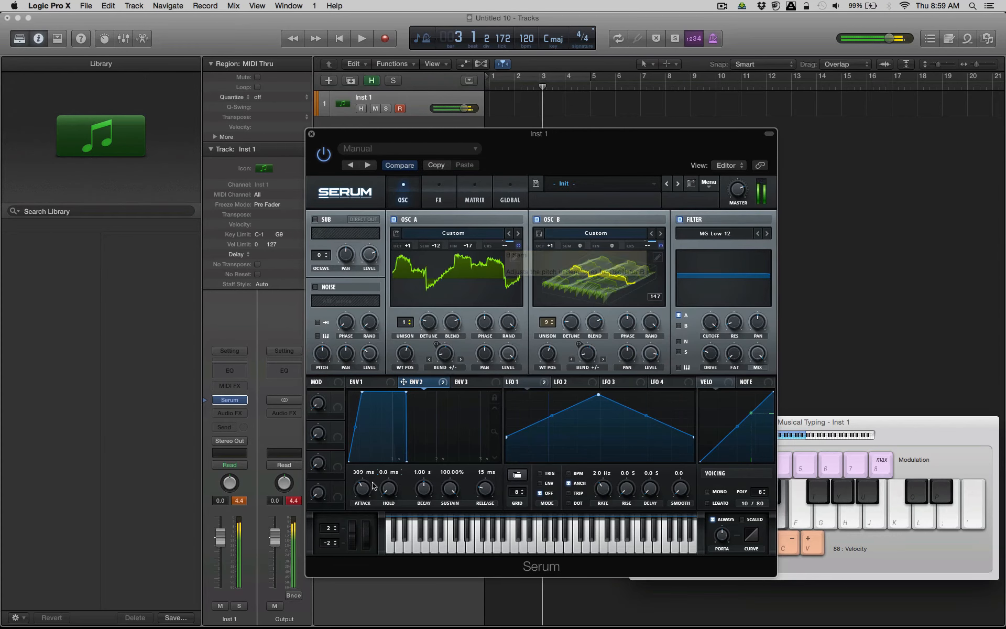
drag(362, 489, 363, 497)
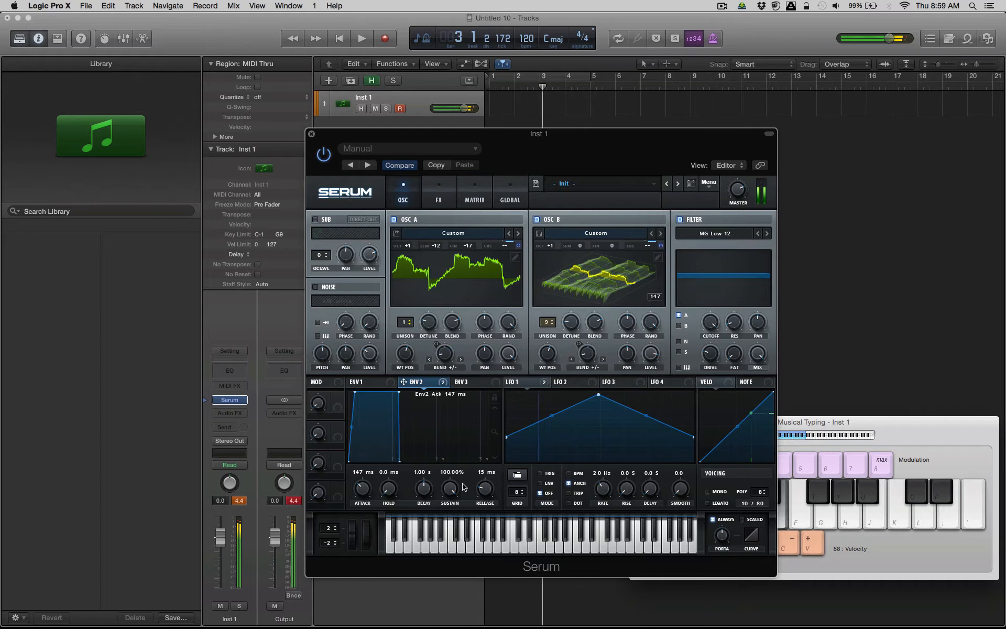
key(k)
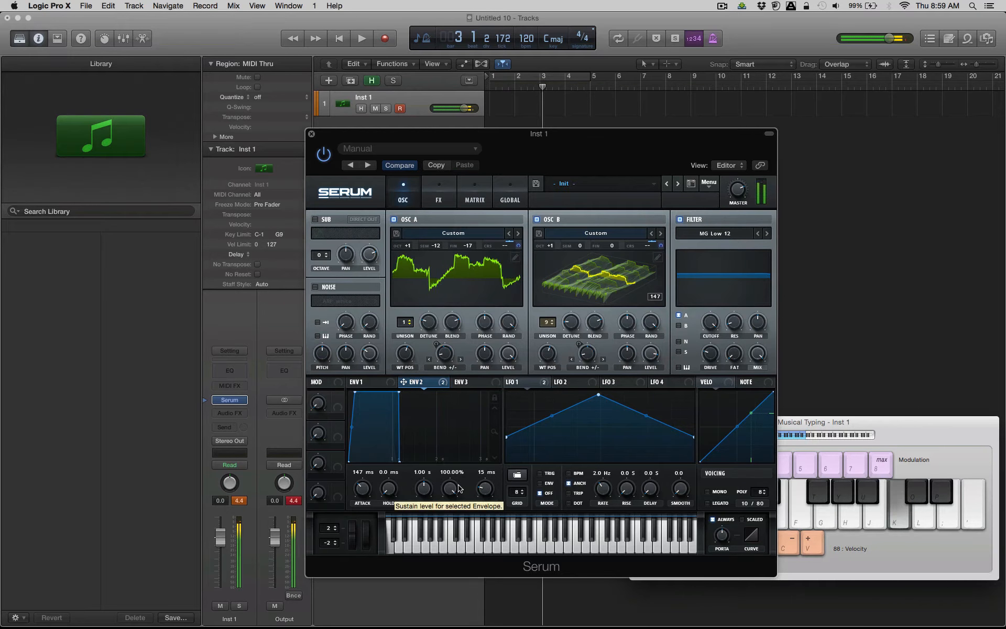
key(l)
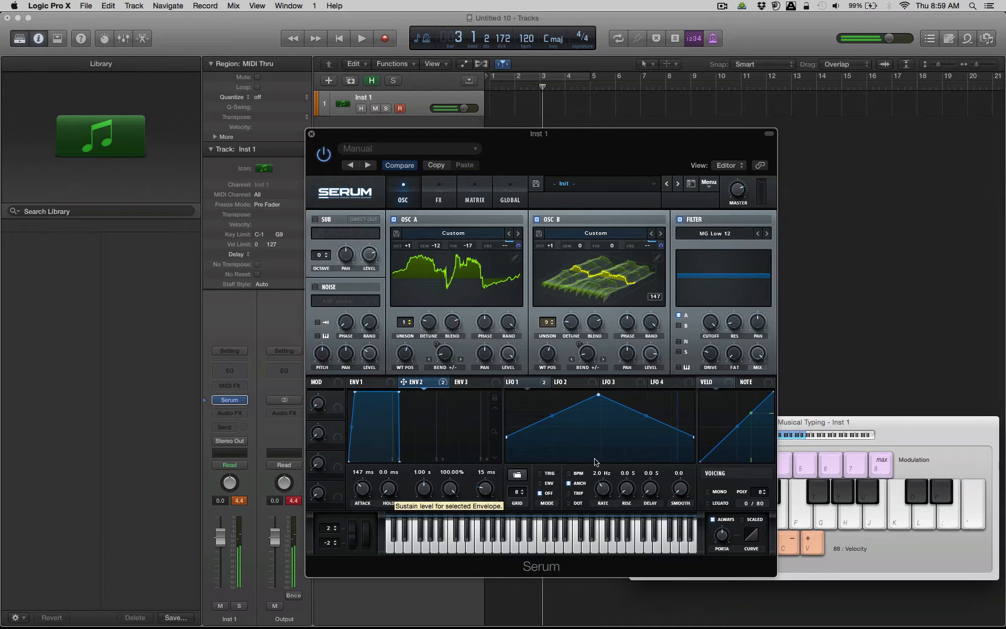
Assign envelope 2 to the filter's cutoff.
click(573, 382)
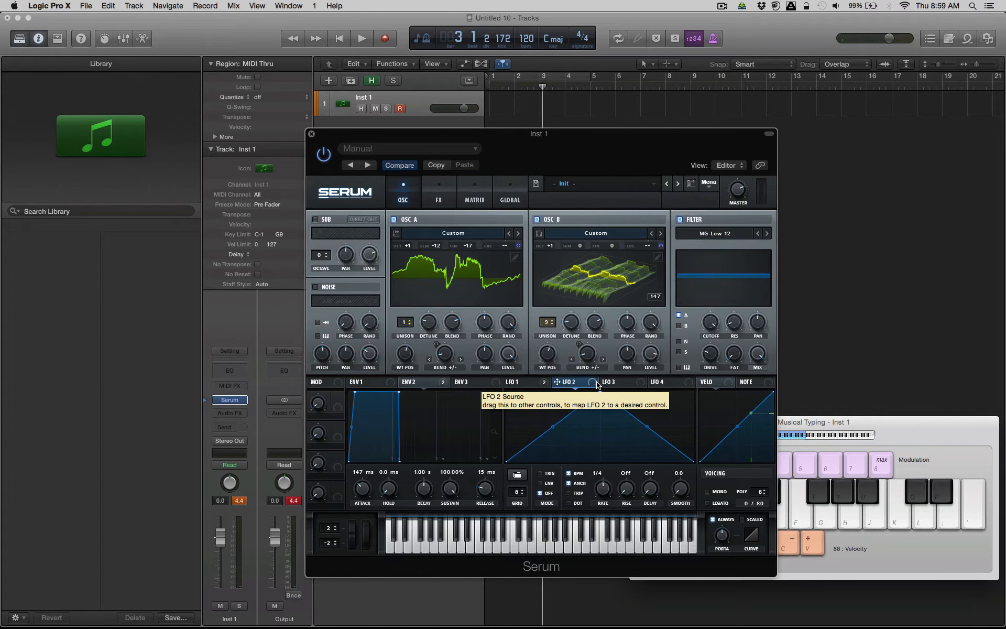
mouse_move(597, 384)
mouse_down()
mouse_move(637, 417)
mouse_move(701, 441)
mouse_move(708, 326)
mouse_move(550, 402)
mouse_move(593, 386)
mouse_up()
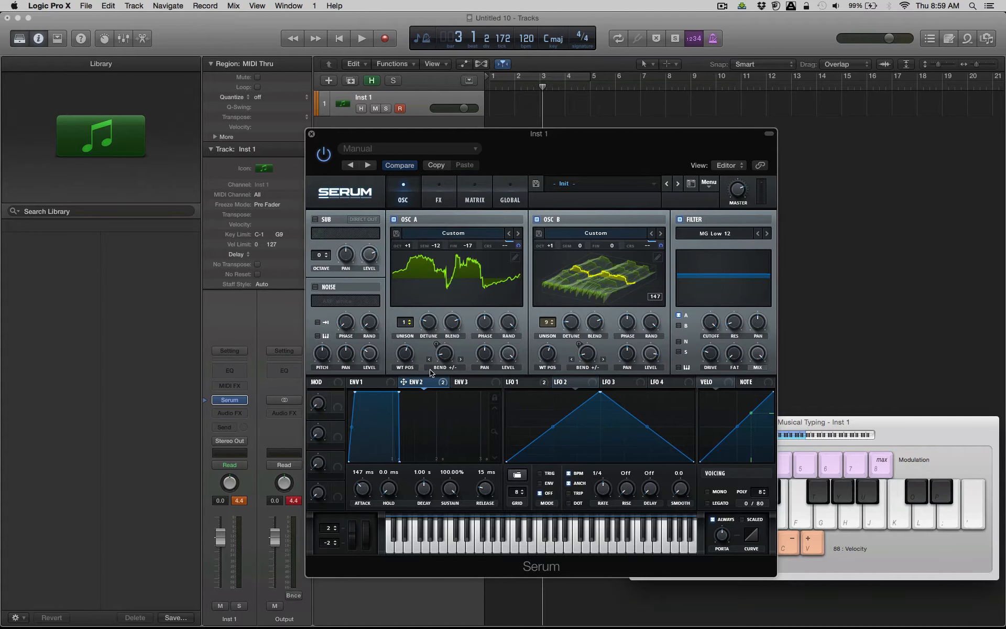
drag(444, 384, 710, 325)
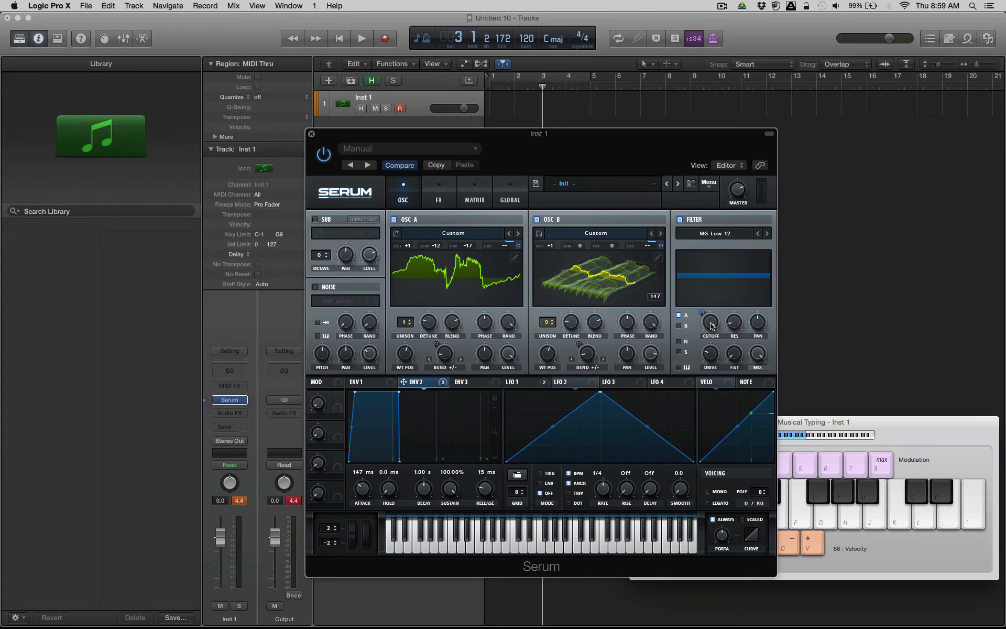
Change the filter type to High 24 and adjust its cutoff, testing the sound with a note.
click(712, 239)
mouse_move(705, 244)
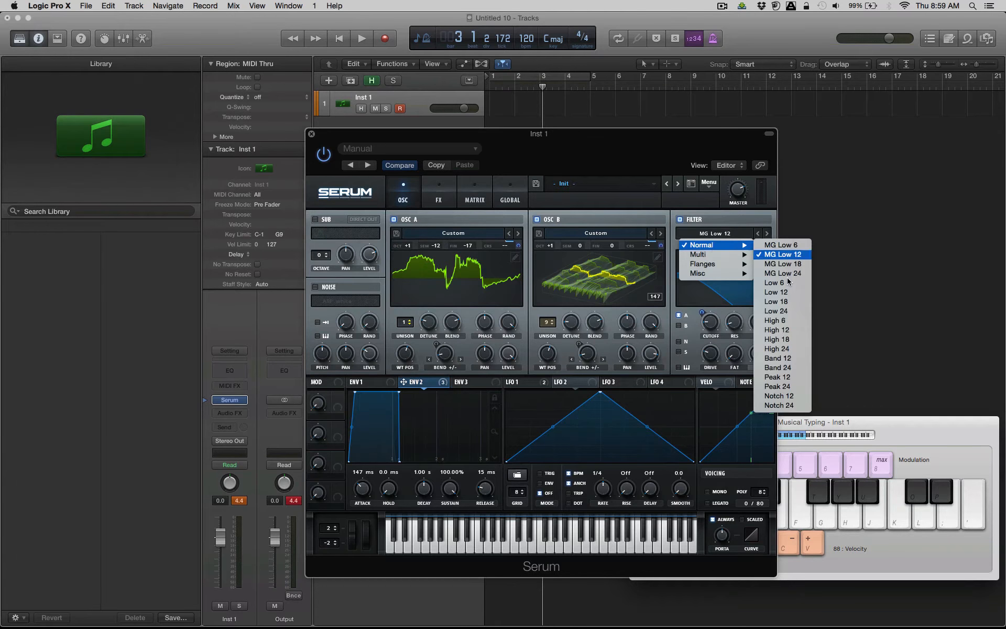
click(775, 348)
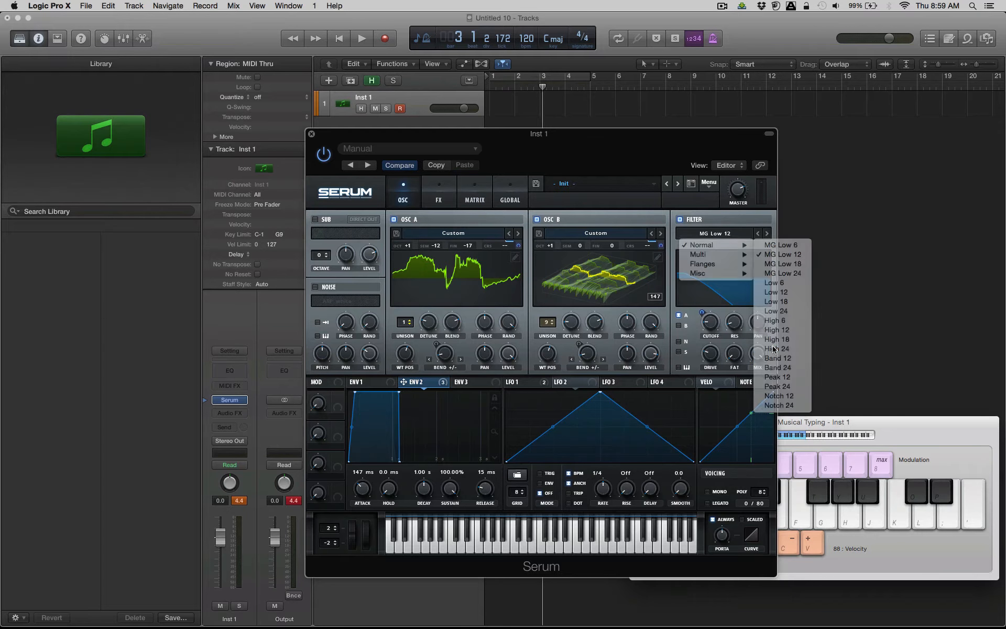
mouse_move(706, 322)
mouse_down()
mouse_move(705, 295)
mouse_move(699, 307)
mouse_move(710, 315)
mouse_up()
key(d)
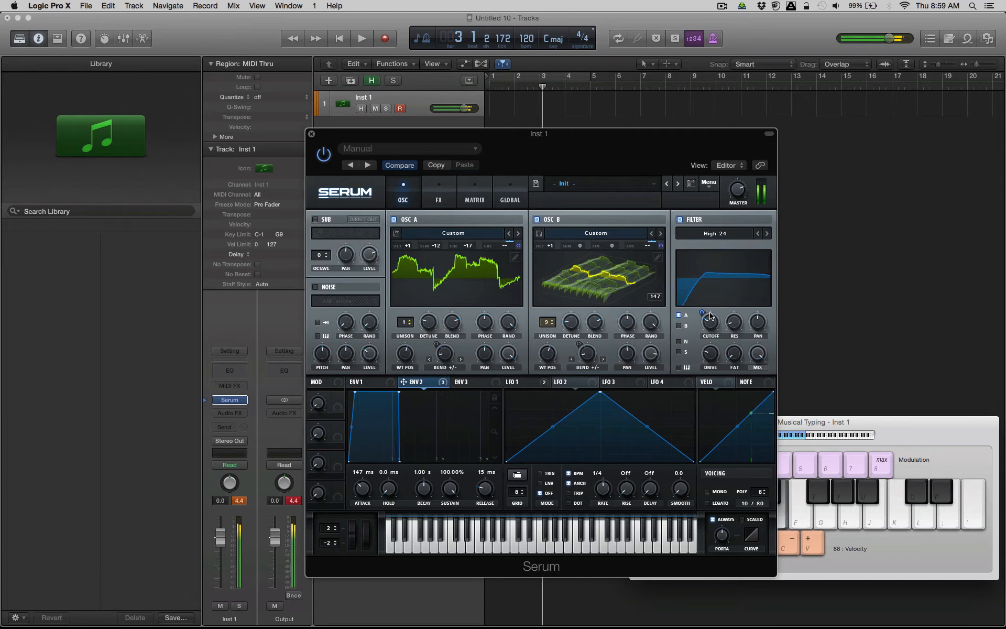
Set the filter's resonance to 38% while repeating a test note.
drag(712, 327, 737, 292)
key(d)
key(d)
key(d)
key(d)
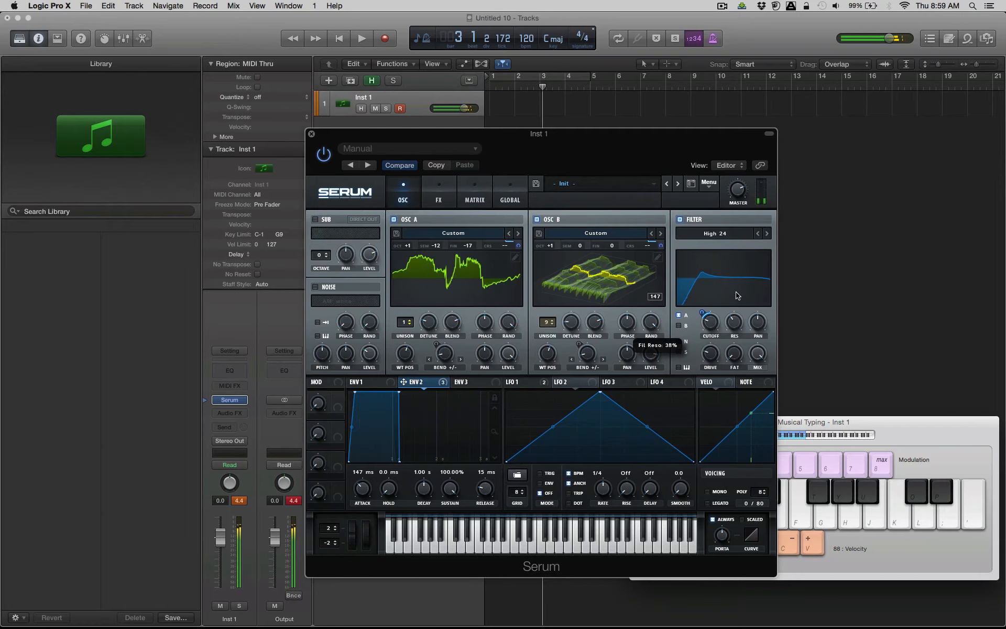
key(d)
key(d)
Set the filter's drive to 44% and route oscillator B through the filter while playing notes.
drag(711, 354, 716, 329)
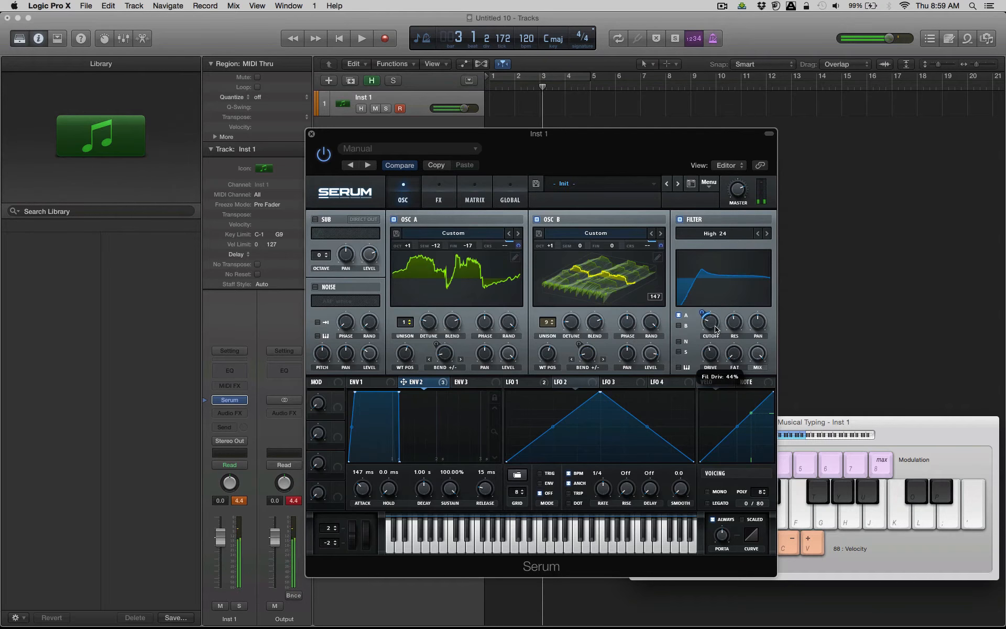
key(d)
key(d)
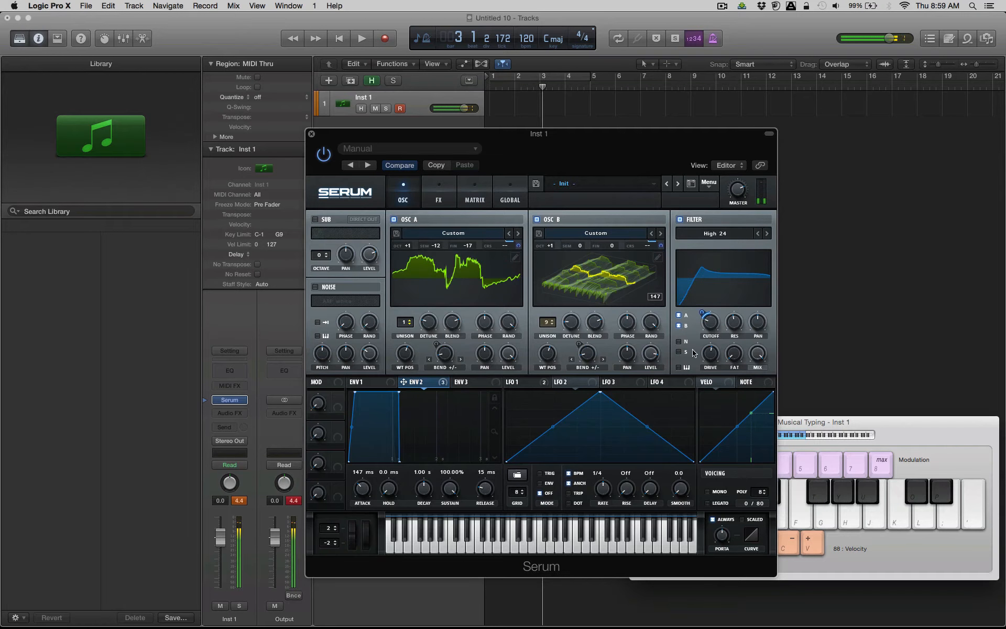
Set envelope 2's modulation amount on the filter cutoff to 19, testing it with repeated notes.
key(d)
key(d)
drag(703, 313, 704, 326)
key(d)
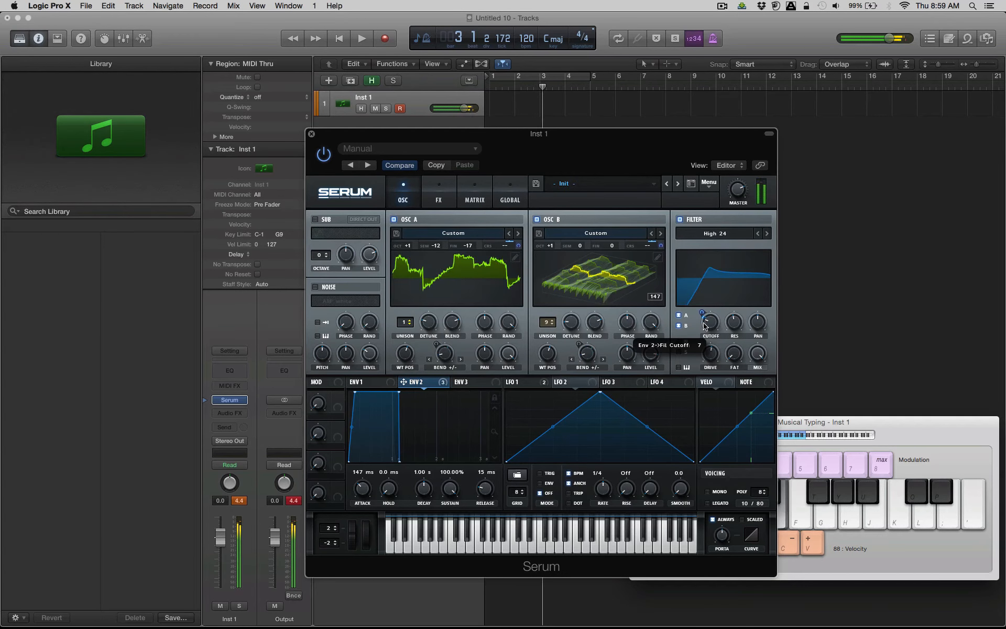
key(d)
key(d)
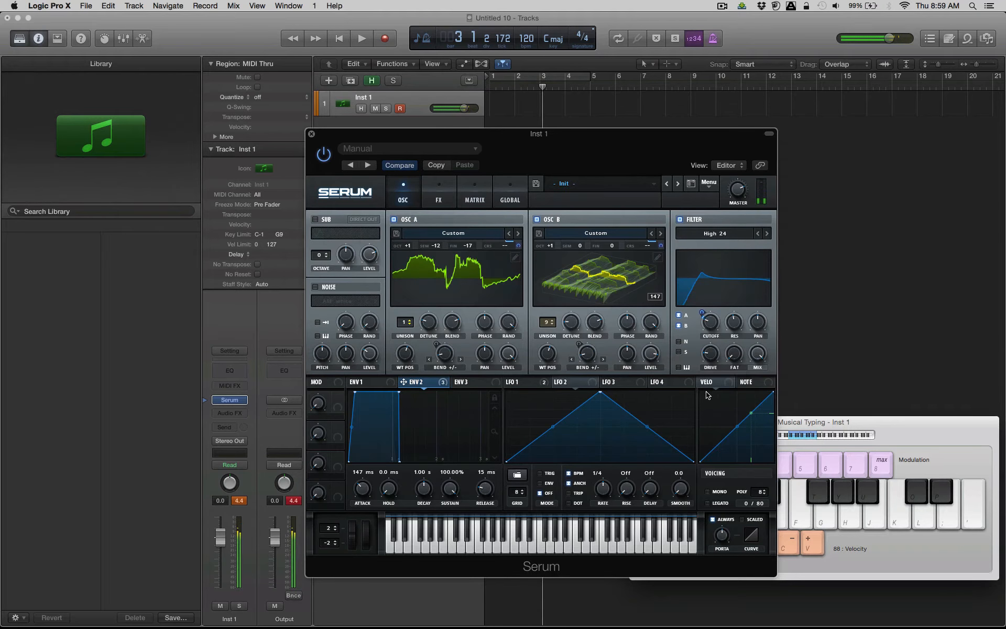
key(d)
key(d)
drag(703, 317, 708, 312)
key(d)
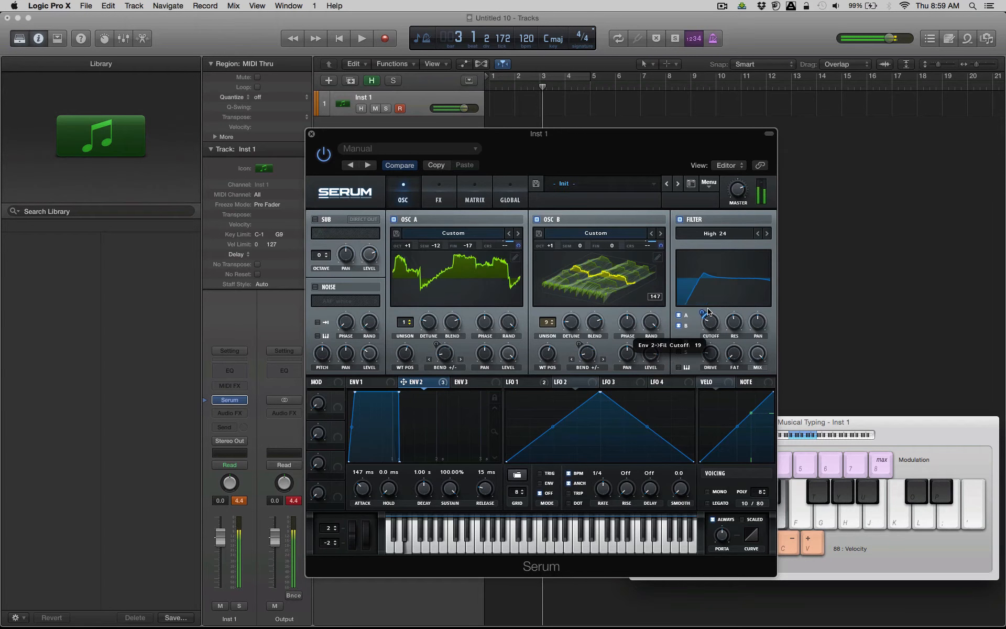
Switch the filter to the L/N/H 24 multi type and raise its morph amount, checking with a note.
click(716, 234)
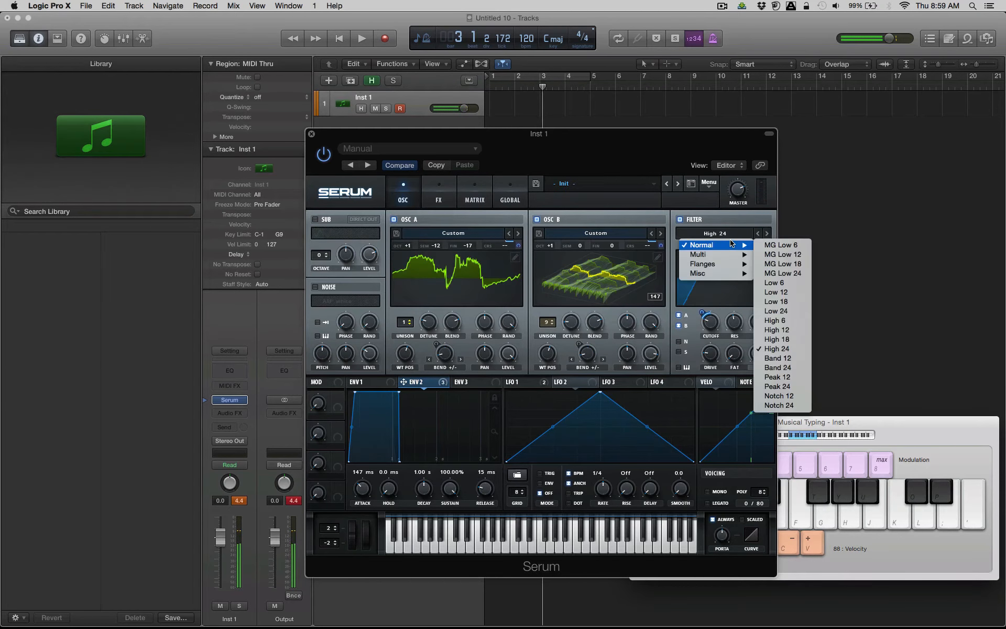
mouse_move(733, 257)
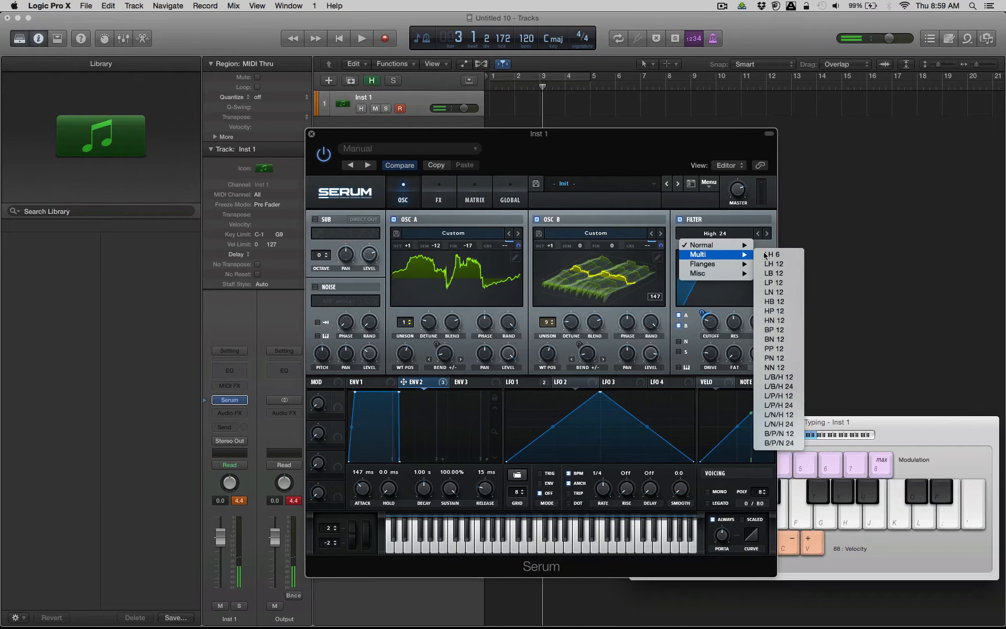
click(779, 424)
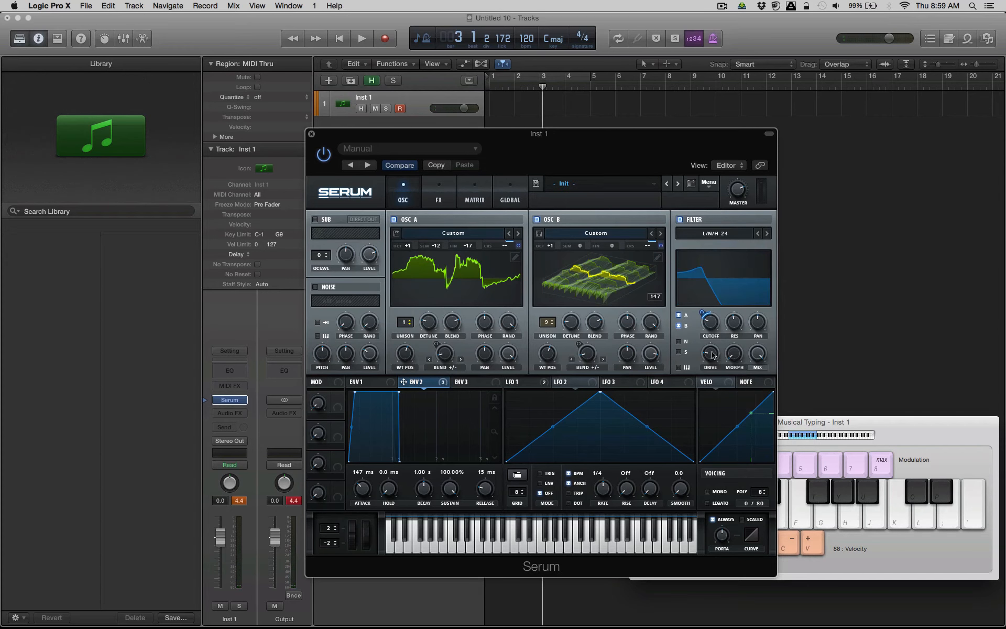
drag(727, 357, 732, 293)
key(d)
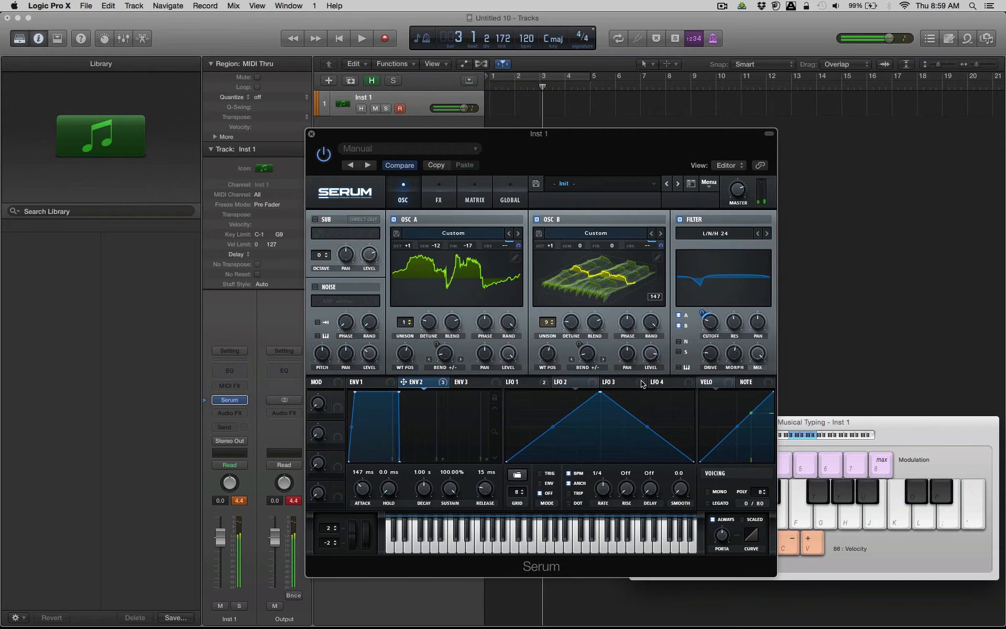
Assign LFO 3 to the filter's morph and slightly raise the master volume, auditioning with several notes.
drag(642, 384, 734, 355)
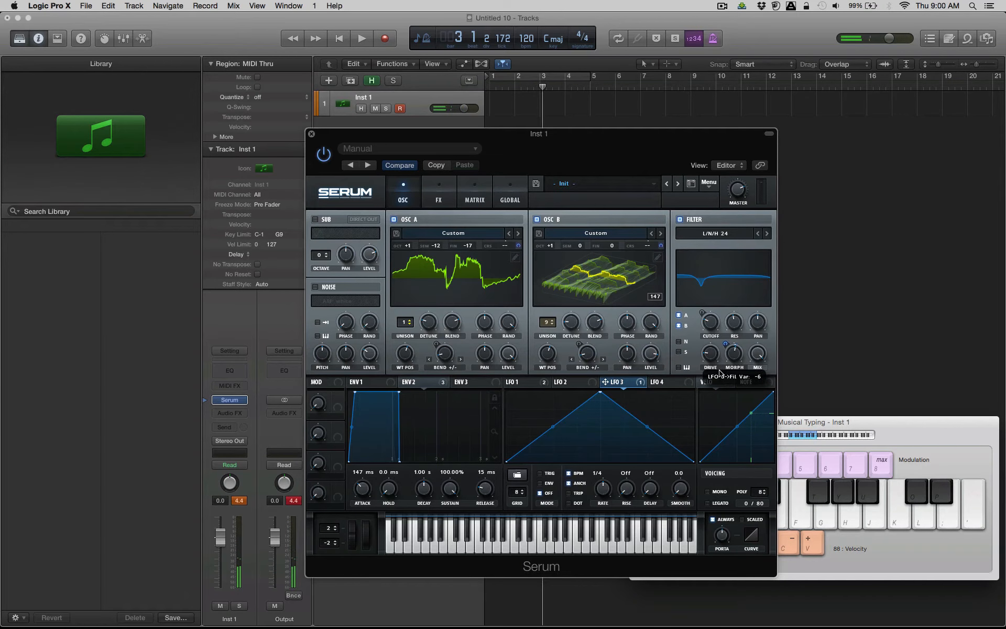
key(d)
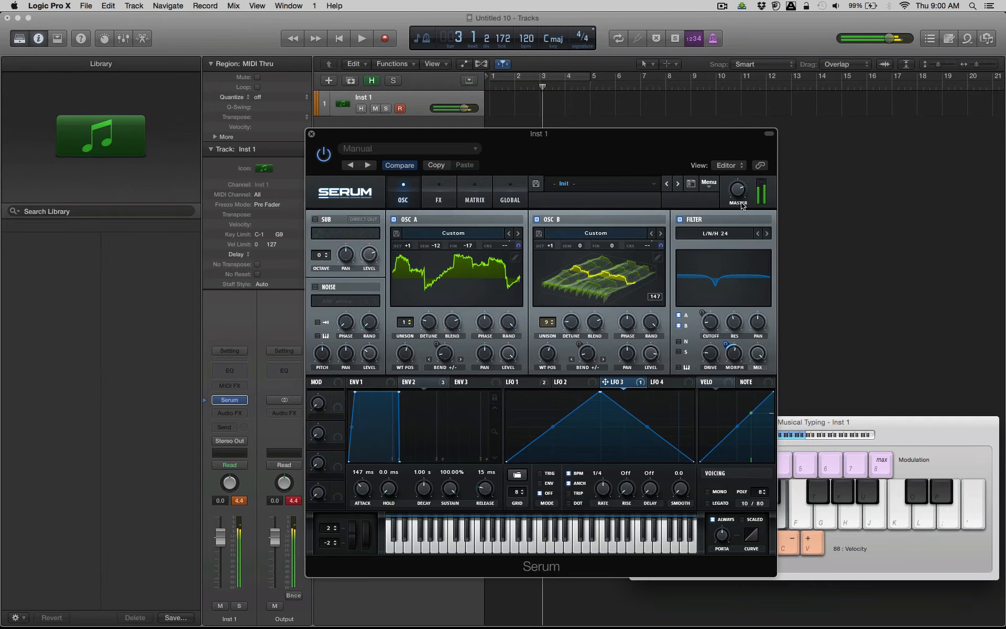
drag(741, 186, 741, 183)
key(d)
key(k)
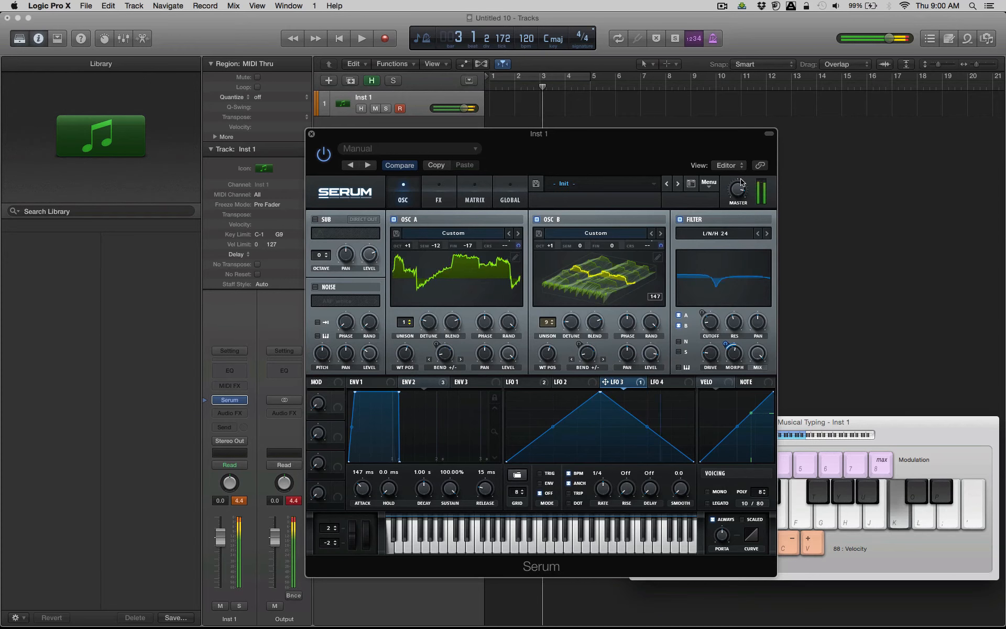
key(l)
key(h)
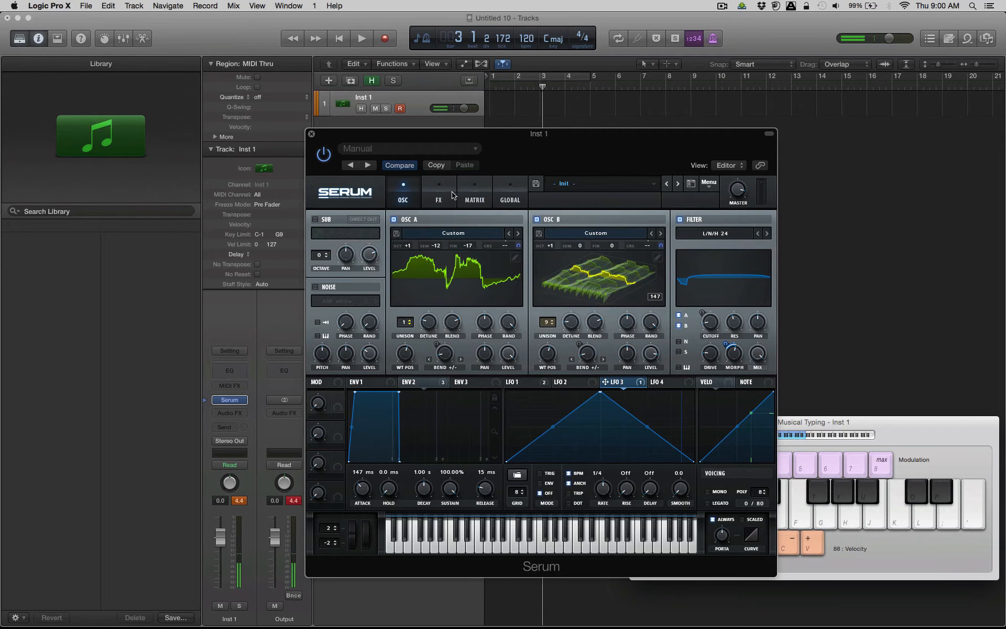
Enable the ARP white noise oscillator and resample the whole patch to oscillator A.
click(316, 286)
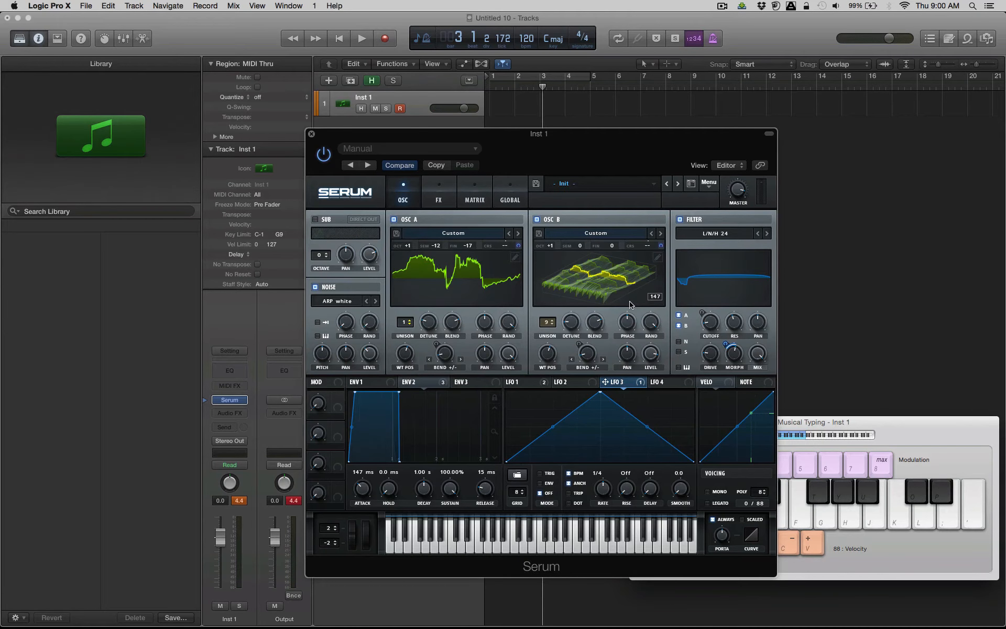
click(708, 183)
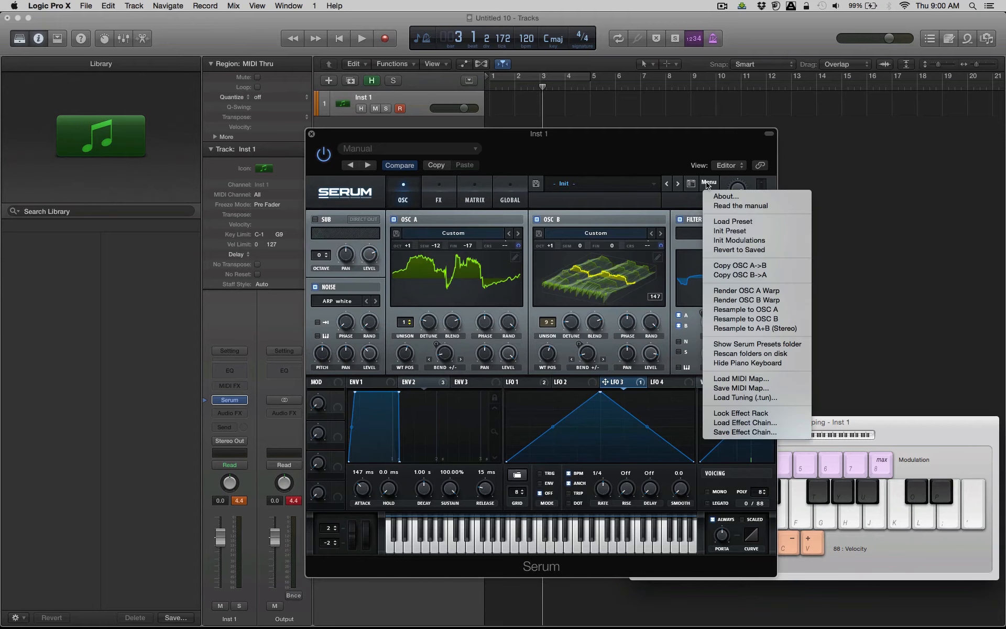
click(742, 308)
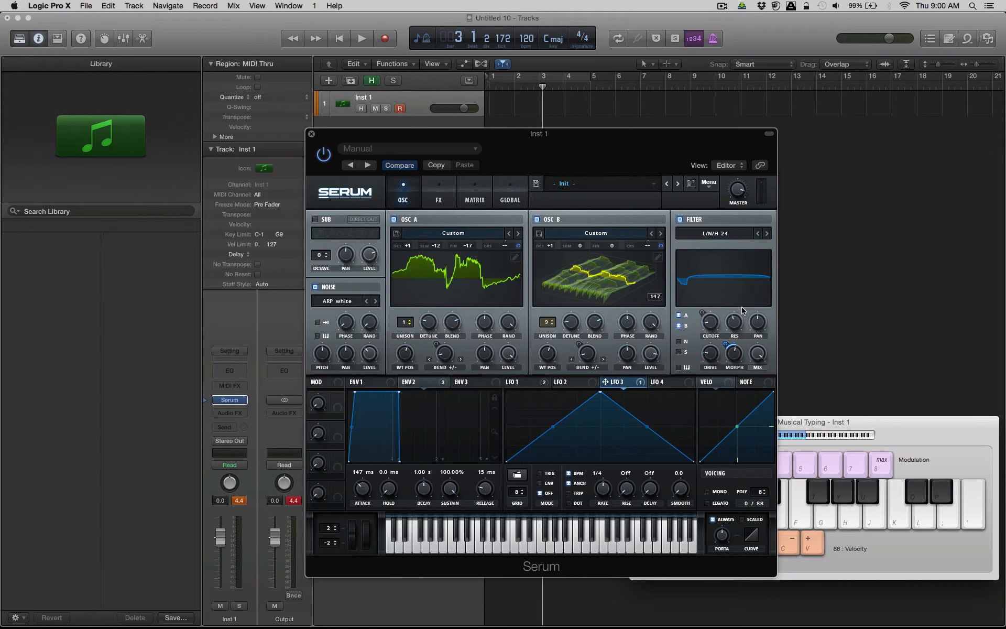
Turn off oscillator B and the filter, and remove all of envelope 2's destinations.
click(537, 219)
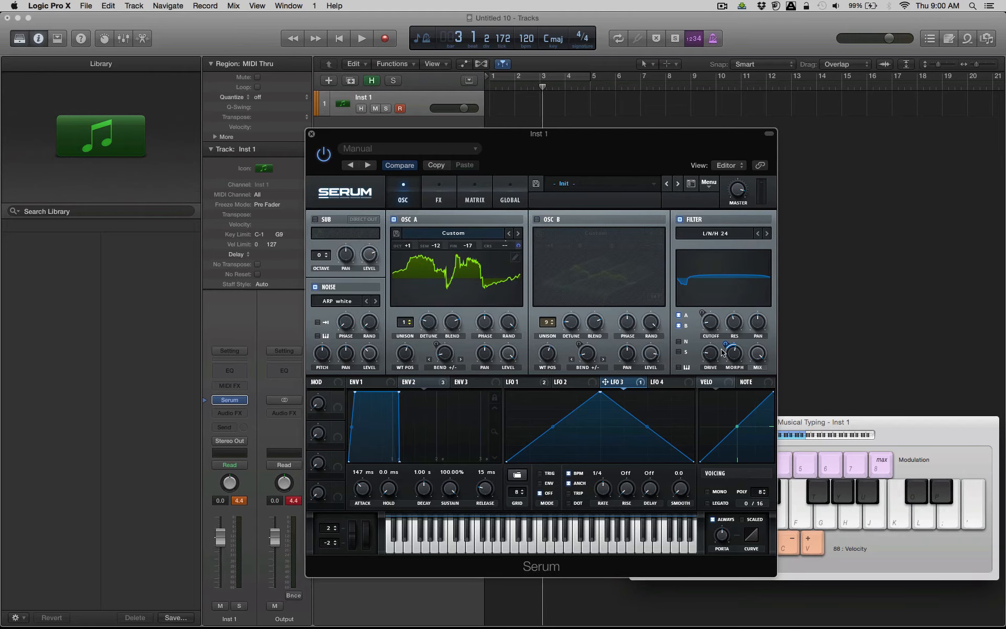
click(680, 219)
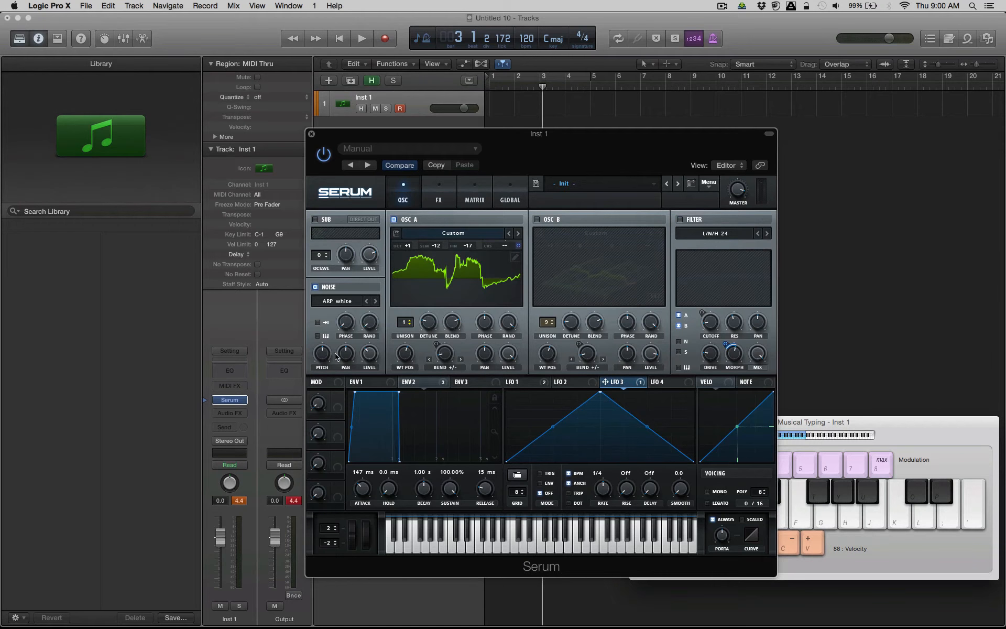
click(443, 382)
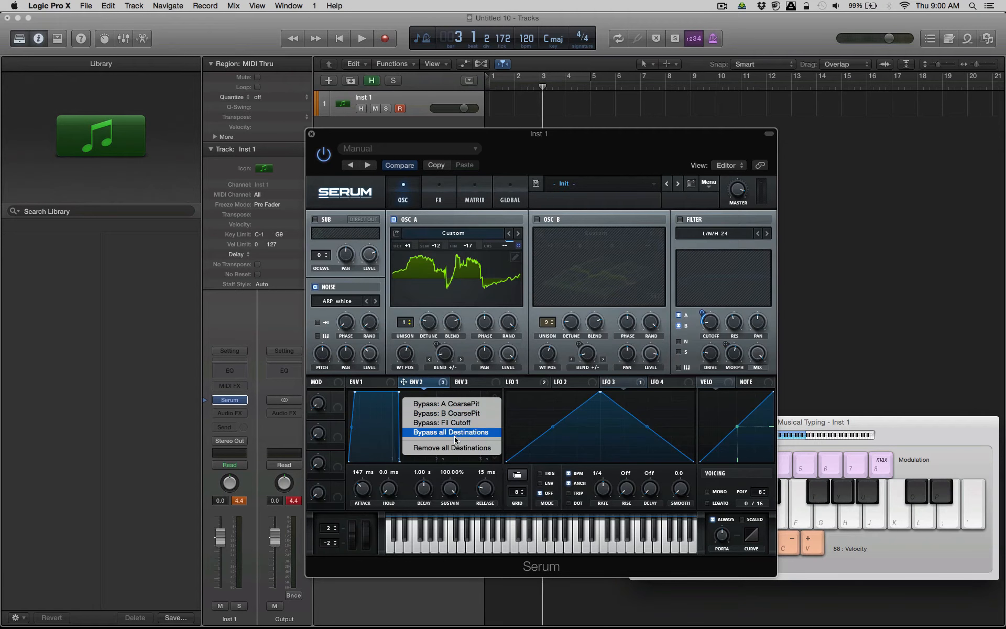
click(455, 448)
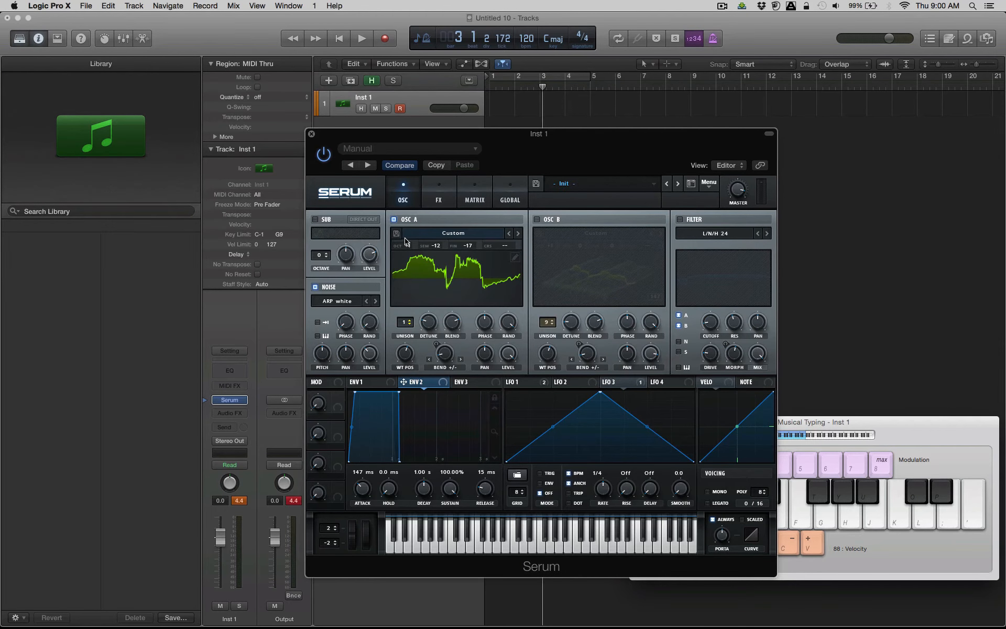
Lower oscillator A's wavetable position and reset its octave, semitone and fine tuning to 0.
drag(409, 356, 406, 435)
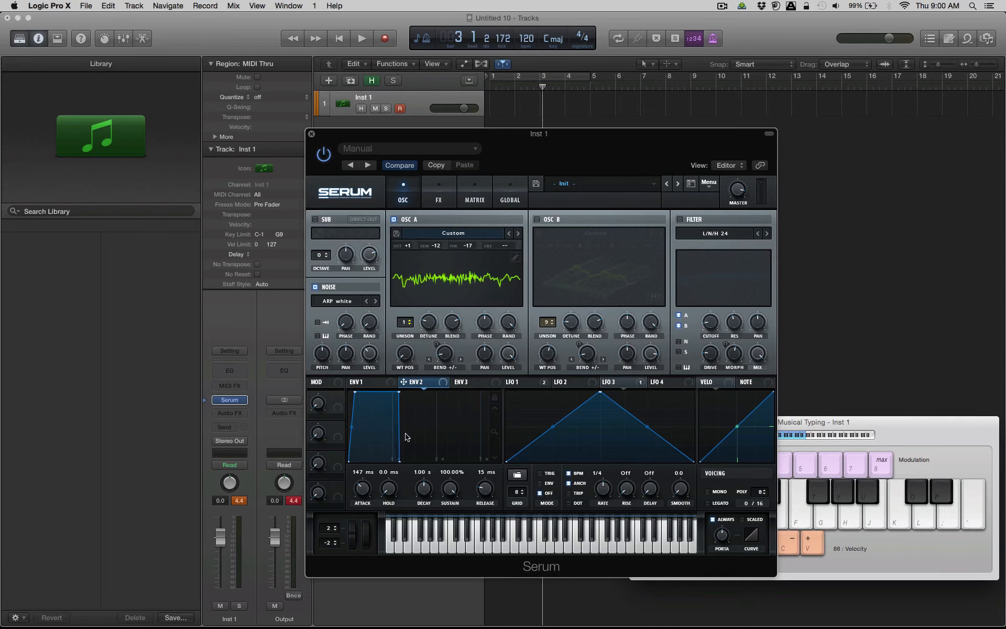
double_click(438, 247)
double_click(409, 242)
text(0)
key(Return)
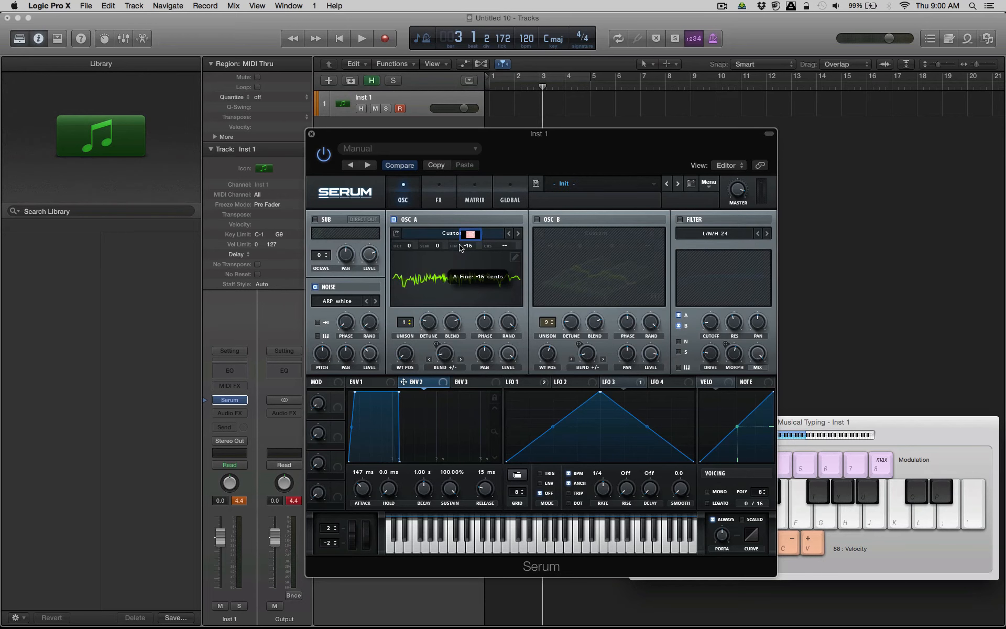
text(0)
key(Return)
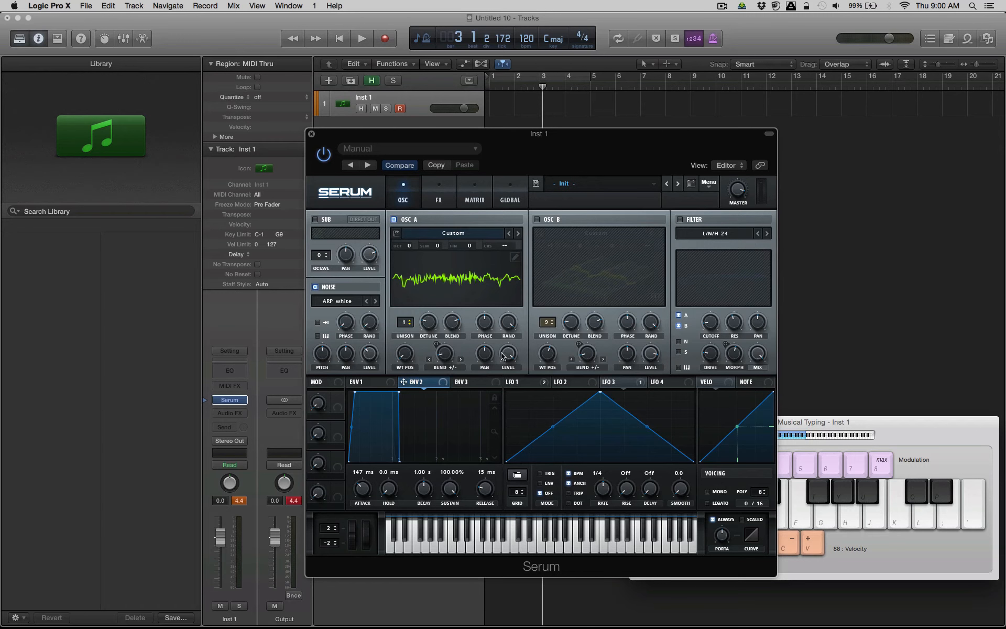
Audition the resampled oscillator A with notes and turn off the noise oscillator.
key(f)
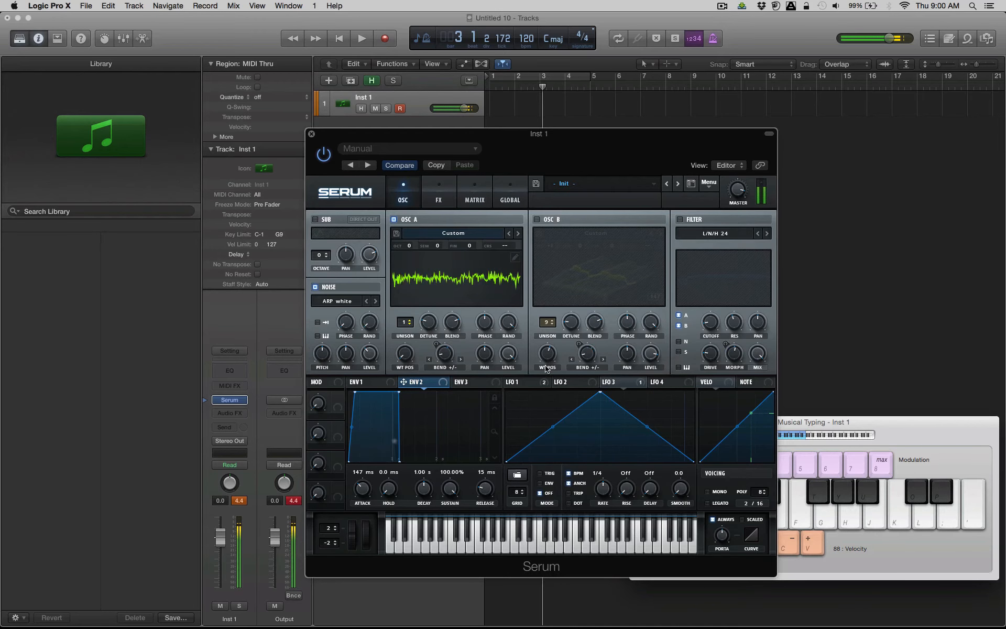
click(627, 381)
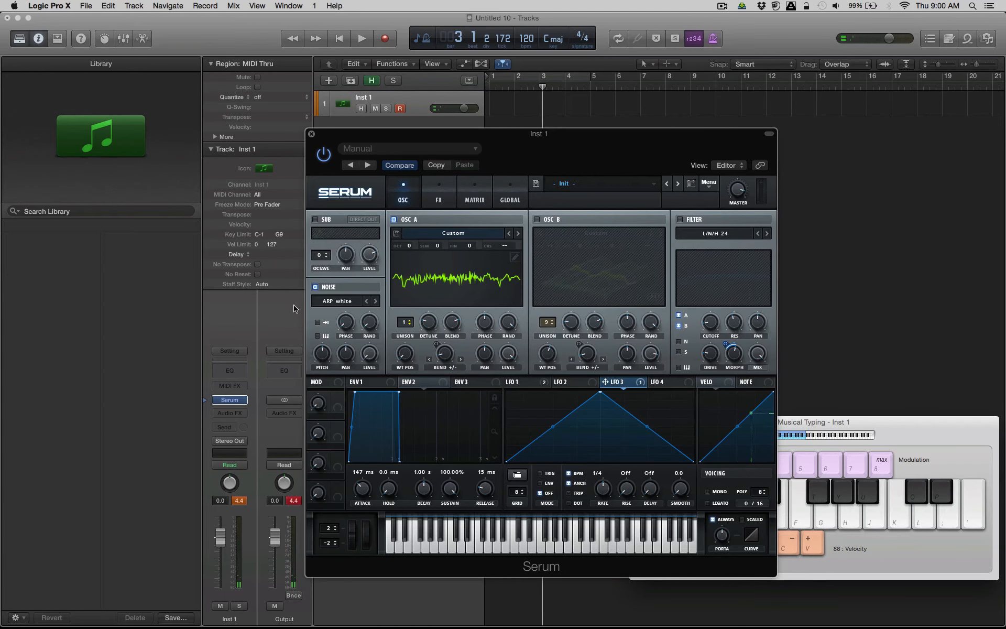
click(316, 288)
key(f)
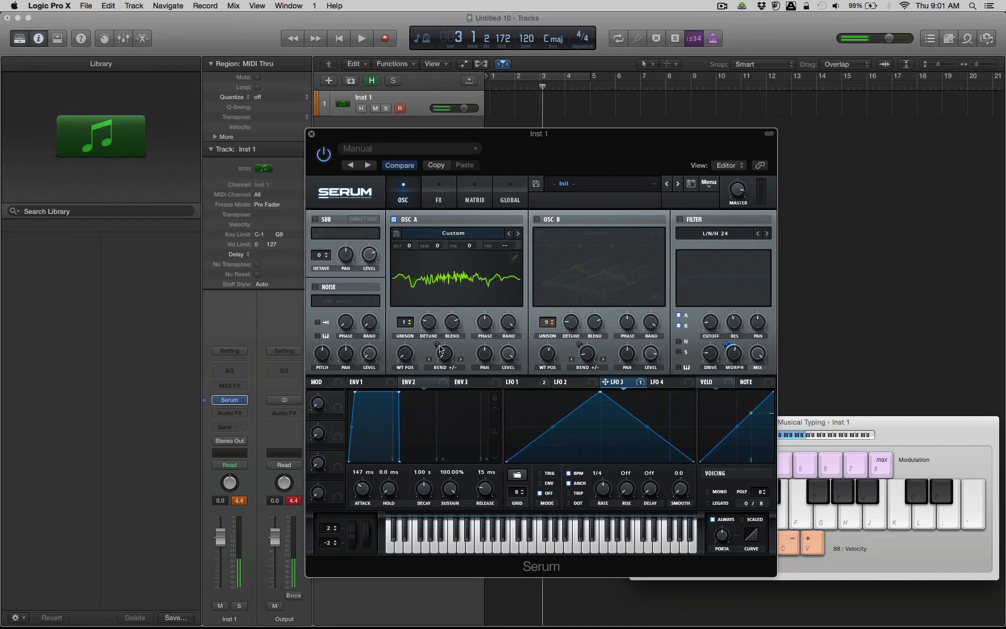
Reduce oscillator B to 1 unison voice, re-enable it and set its level to 92%, testing with a note.
drag(366, 363, 374, 326)
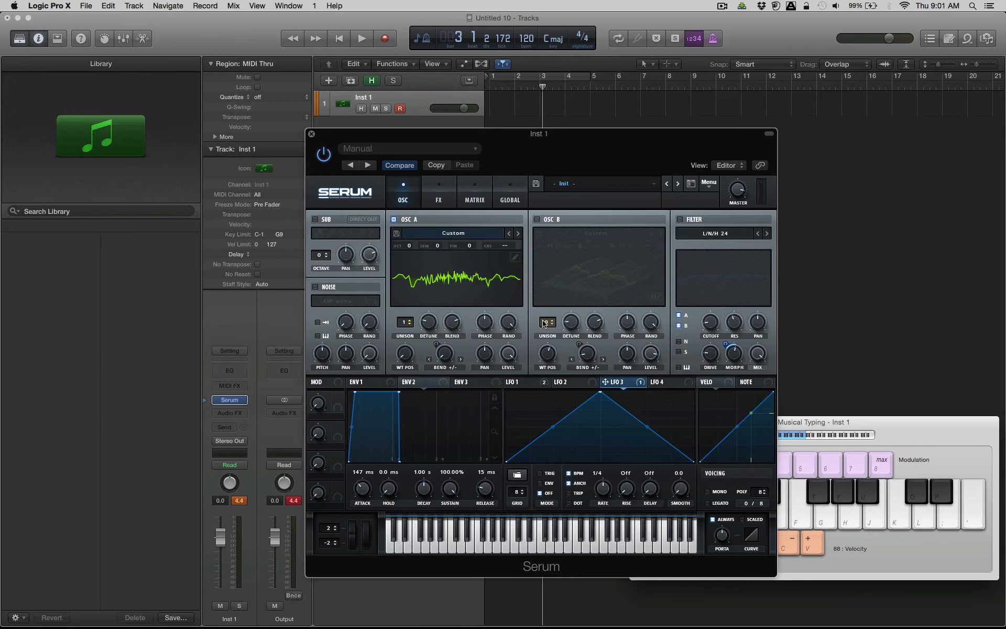
drag(544, 323, 544, 367)
click(537, 220)
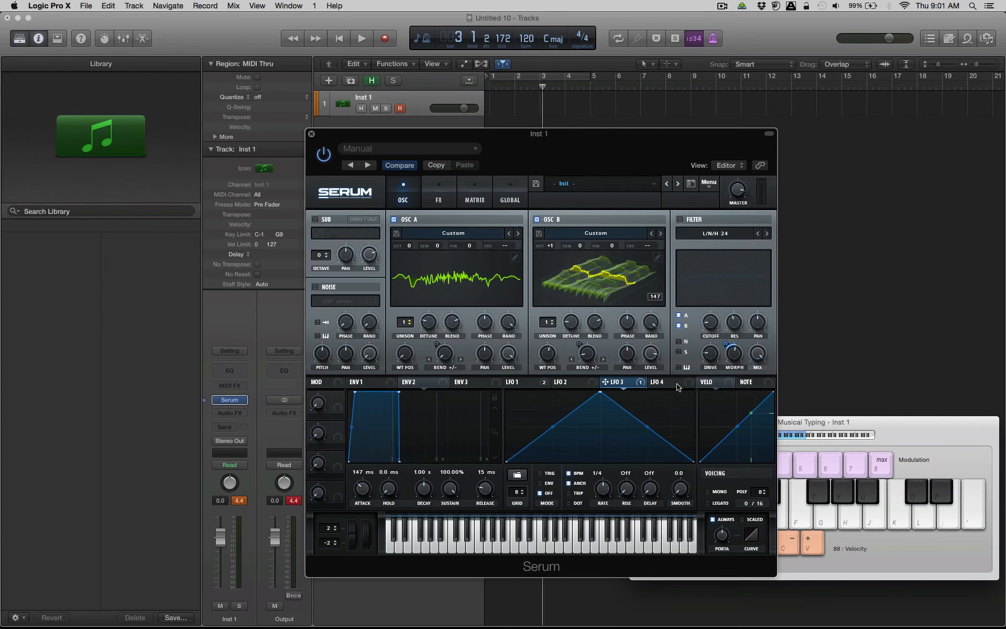
drag(648, 435, 655, 289)
key(f)
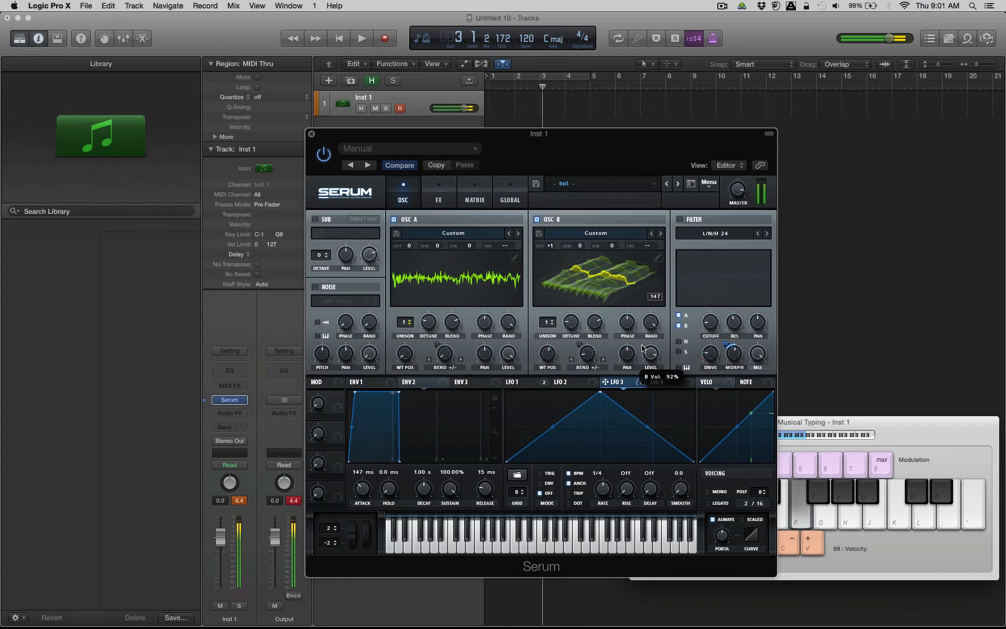
Set oscillator A's octave to +1 and play a note to check it against oscillator B.
mouse_move(410, 245)
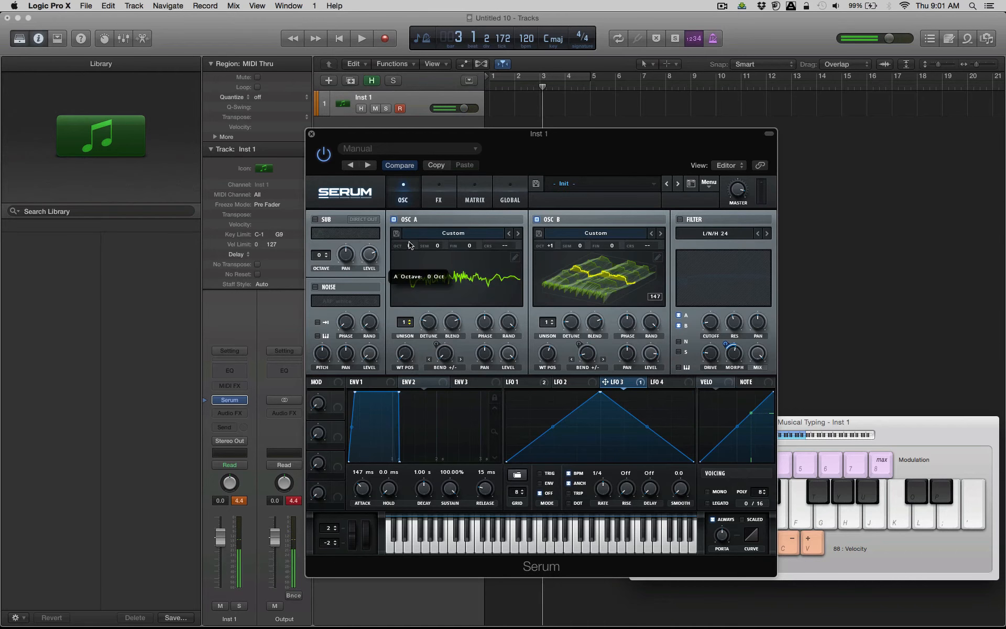
key(f)
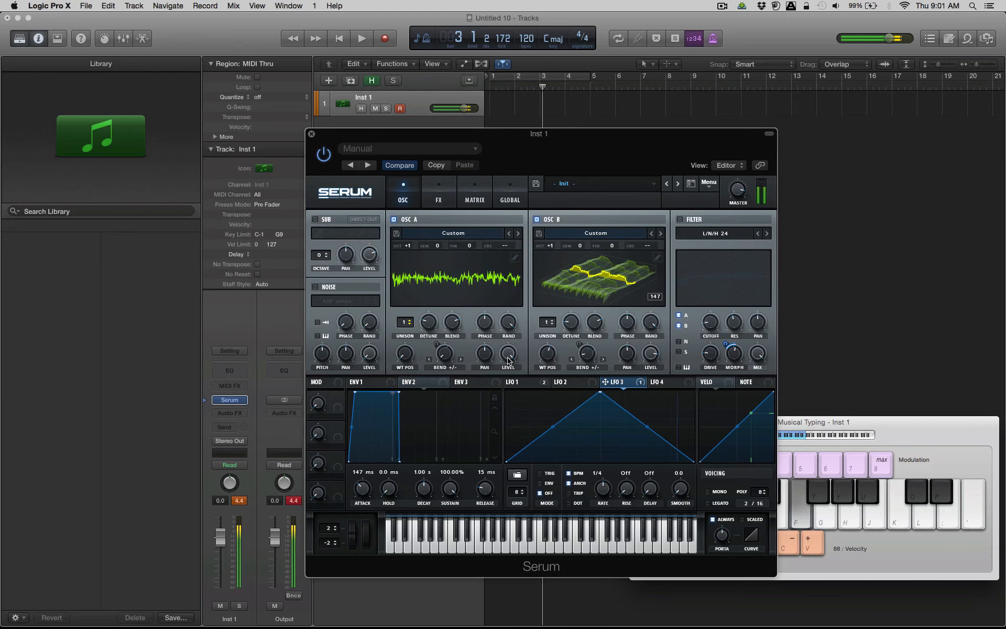
Adjust oscillator A's level and wavetable position while playing a note.
drag(508, 357, 504, 539)
key(f)
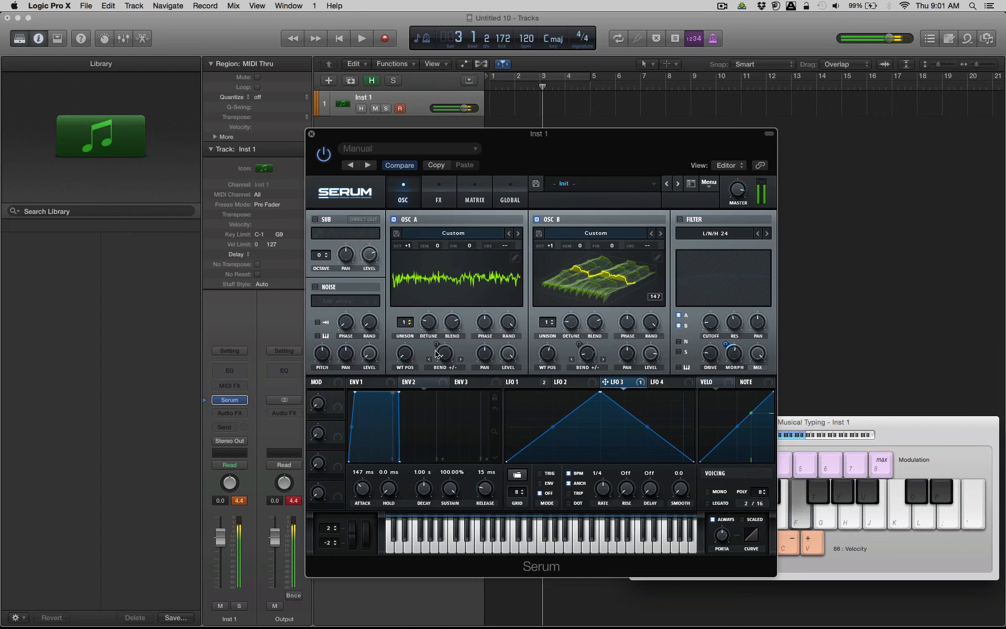
drag(400, 366, 422, 314)
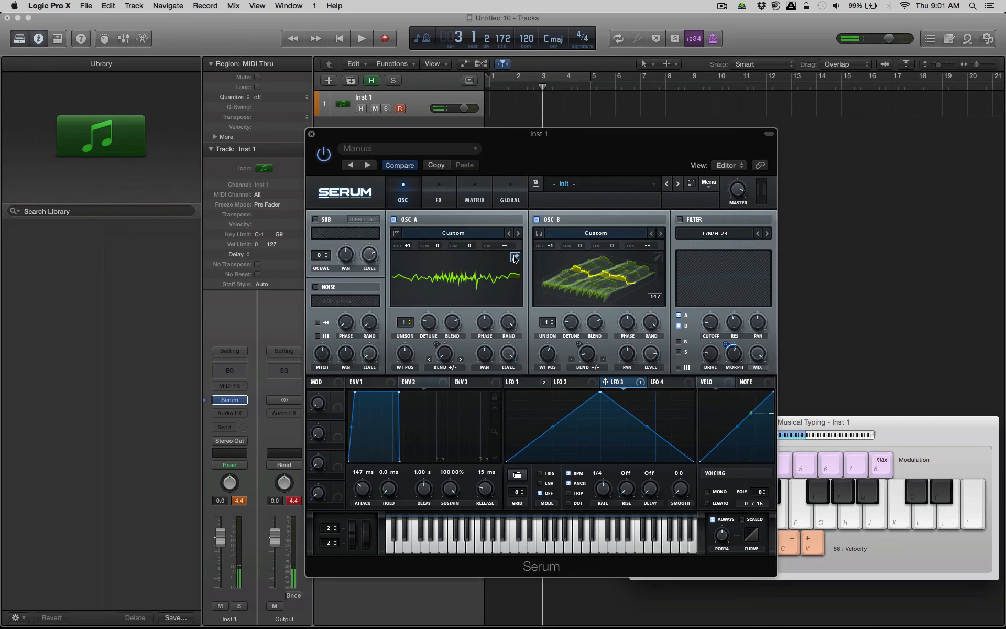
Play a sequence of notes in different octaves to audition the blend of oscillators A and B.
key(f)
key(x)
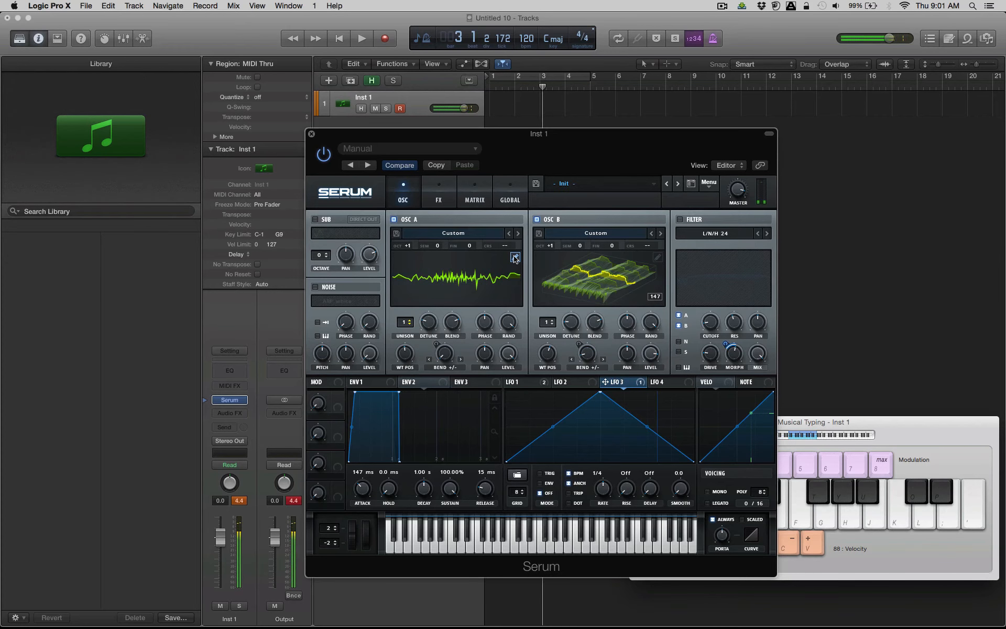
key(j)
key(k)
key(j)
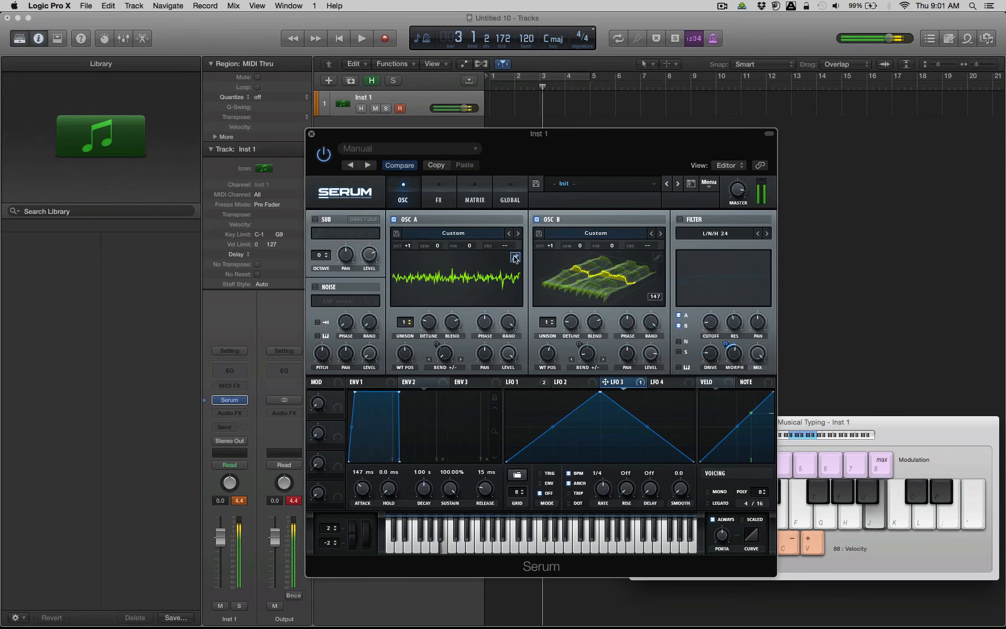
key(k)
key(l)
key(j)
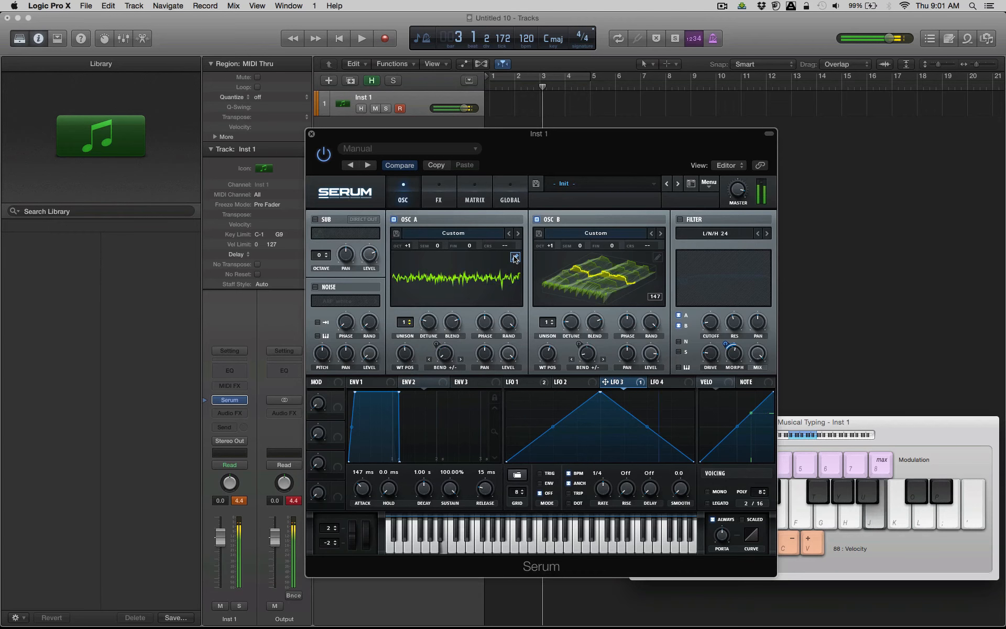
key(k)
key(j)
key(k)
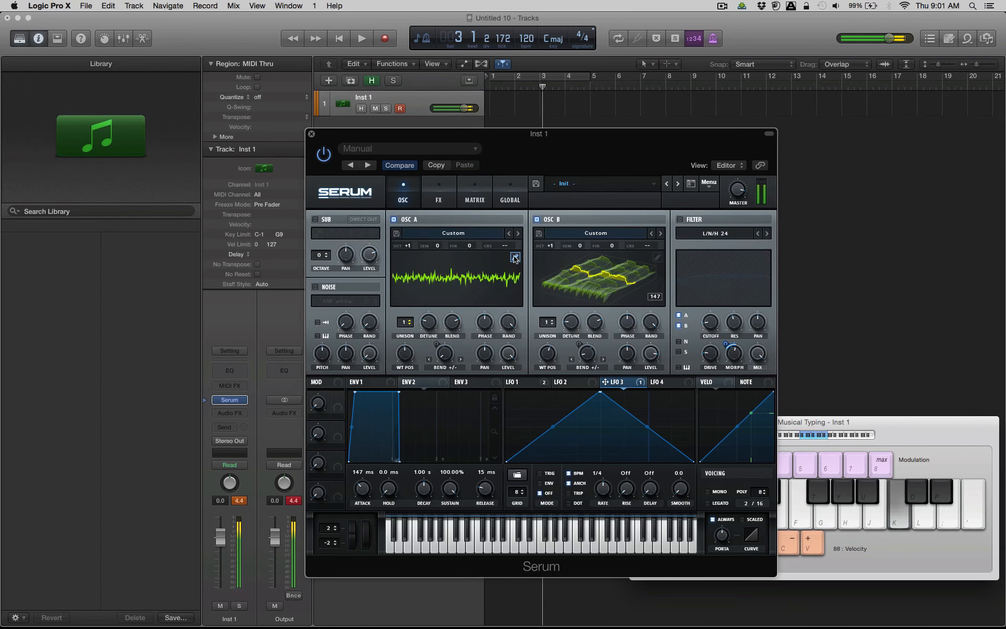
key(x)
key(f)
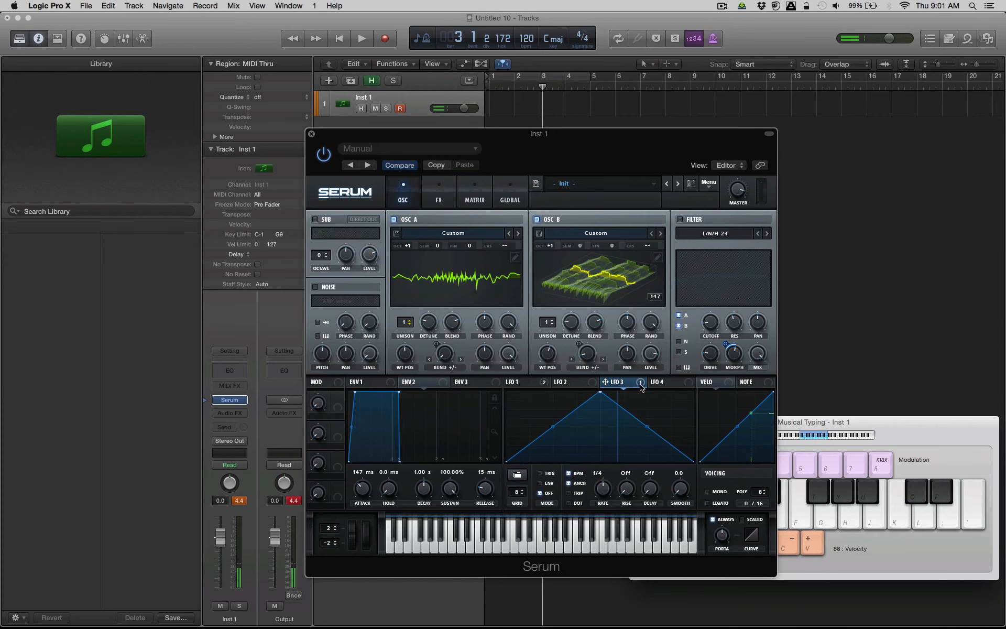
Map LFO 4 to the fine tuning of oscillators A and B, and set it to an unsynced rate of 7.1 Hz.
click(681, 383)
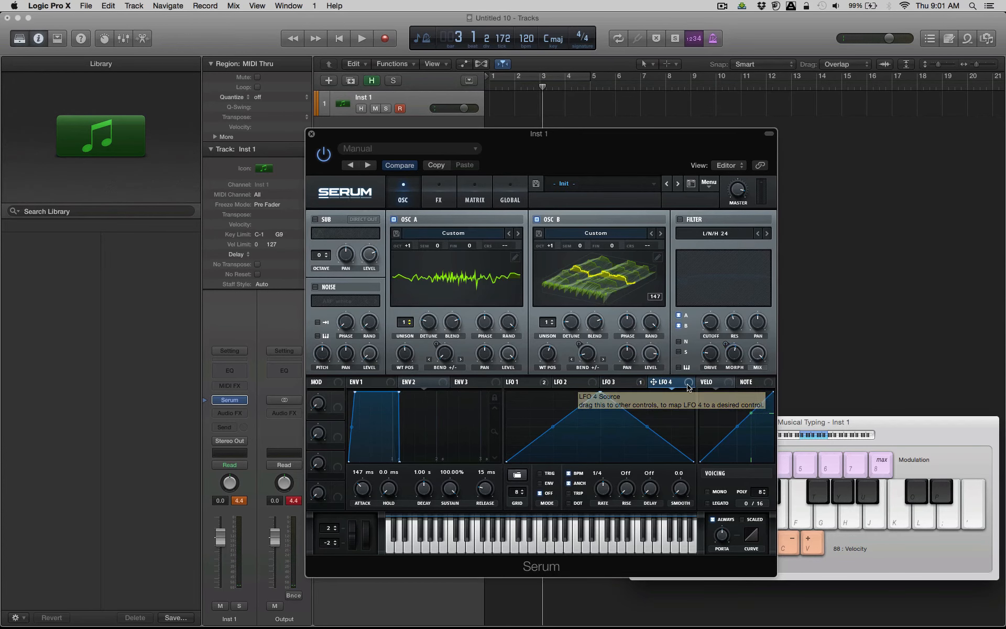
drag(654, 382, 468, 249)
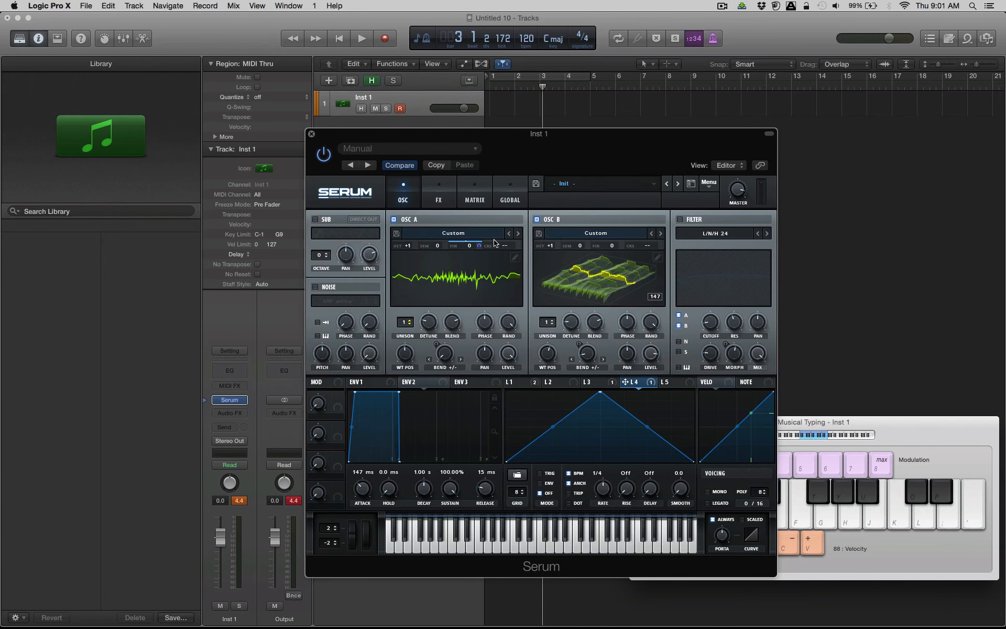
drag(650, 387, 607, 250)
drag(608, 487, 610, 478)
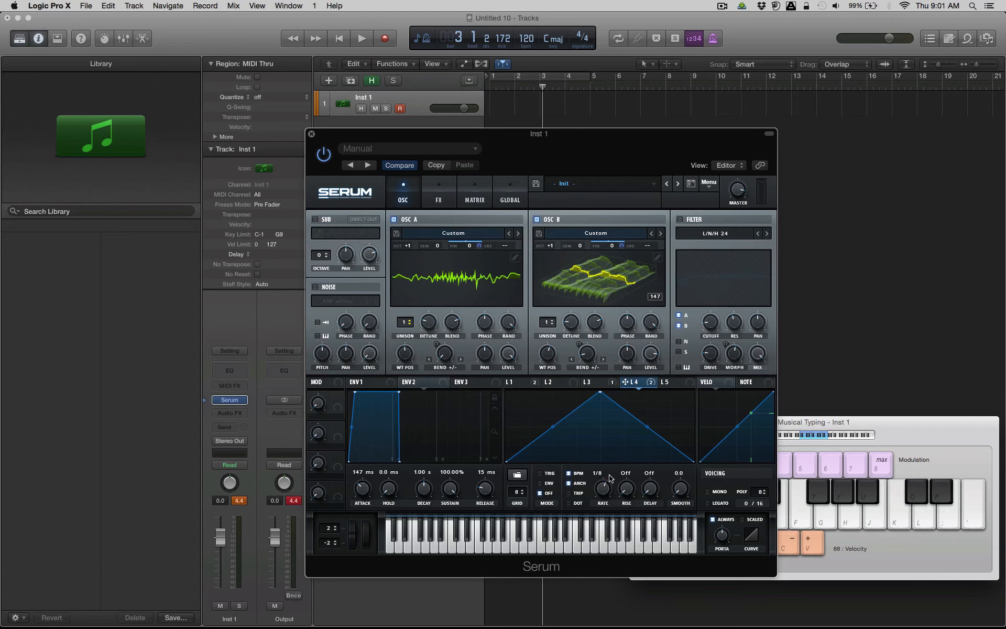
click(568, 473)
Play several notes to audition the LFO 4 vibrato on both oscillators.
key(f)
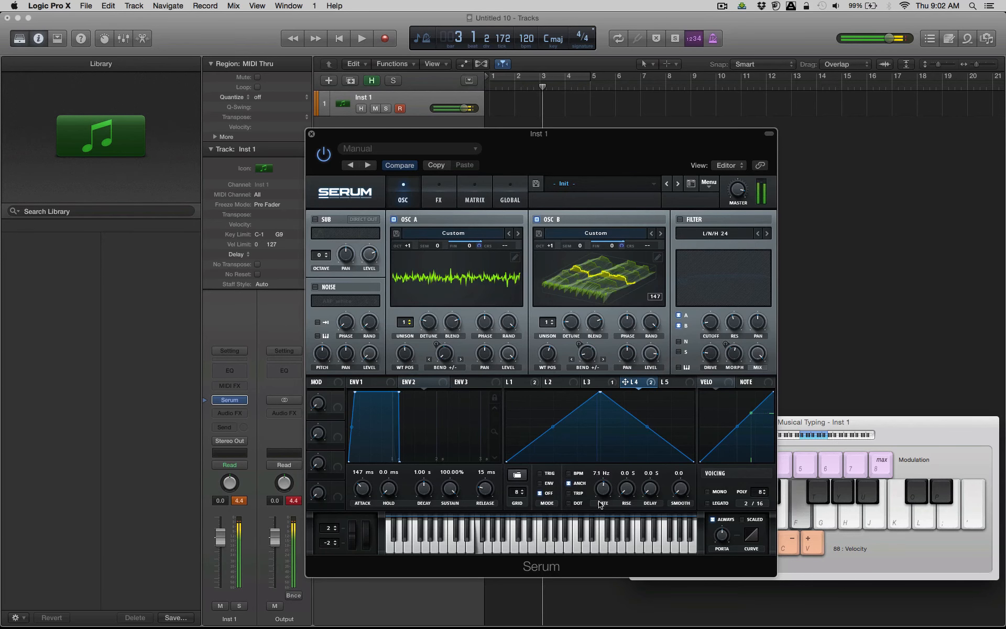
key(f)
key(h)
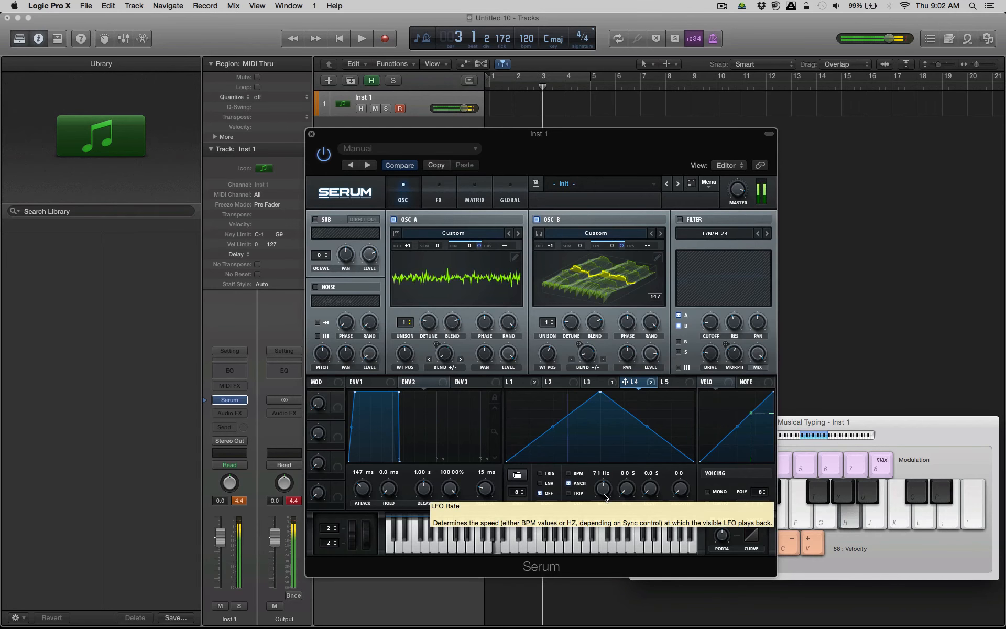
key(l)
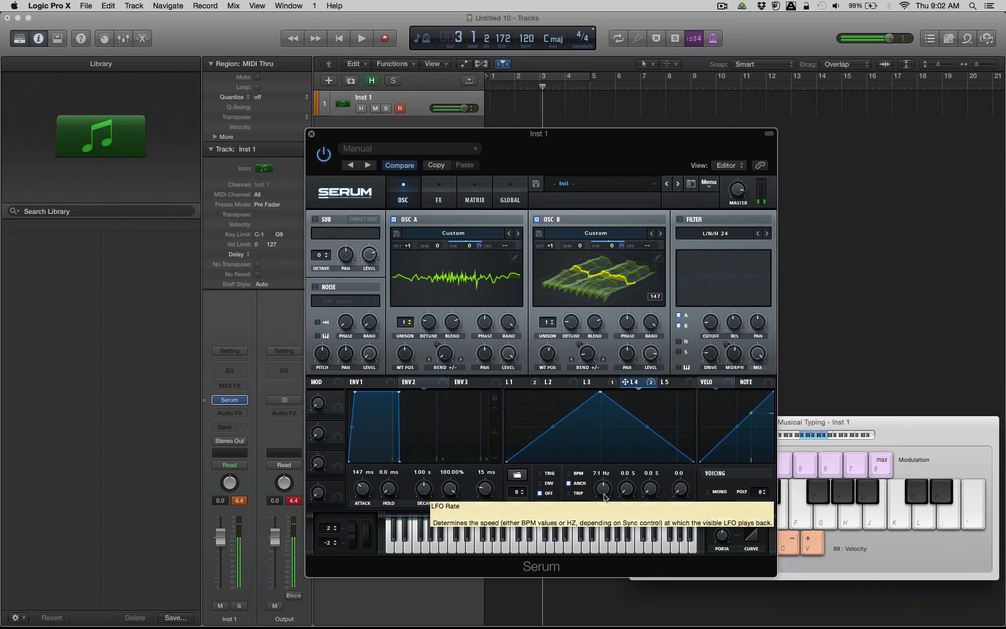
Lower the modulation outputs of LFO 4 to A Fine and B Fine to about 27, and set LFO 4's rate to 6.4 Hz.
click(471, 200)
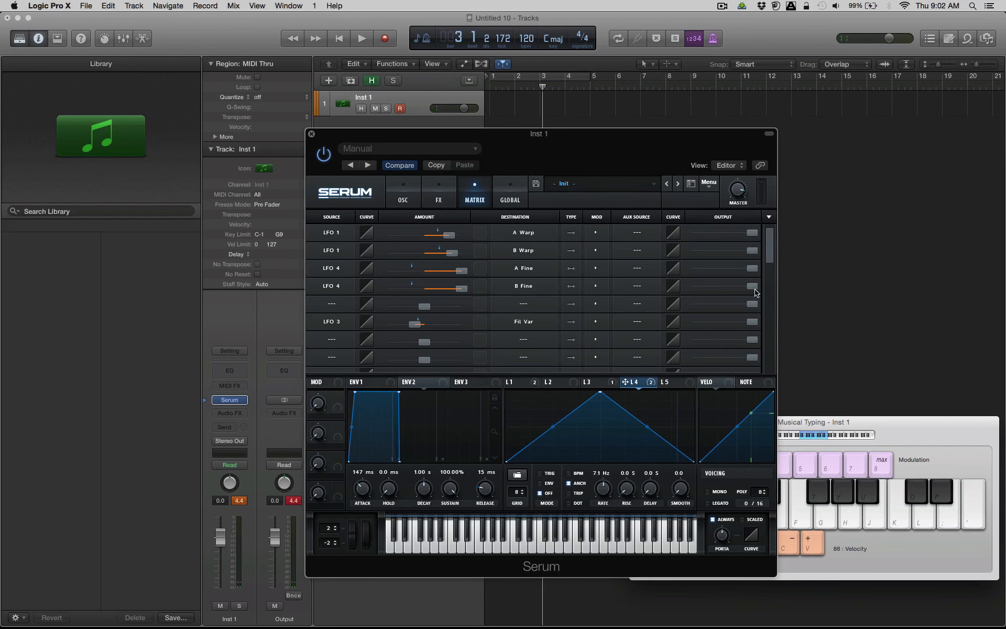
drag(755, 273, 700, 289)
key(f)
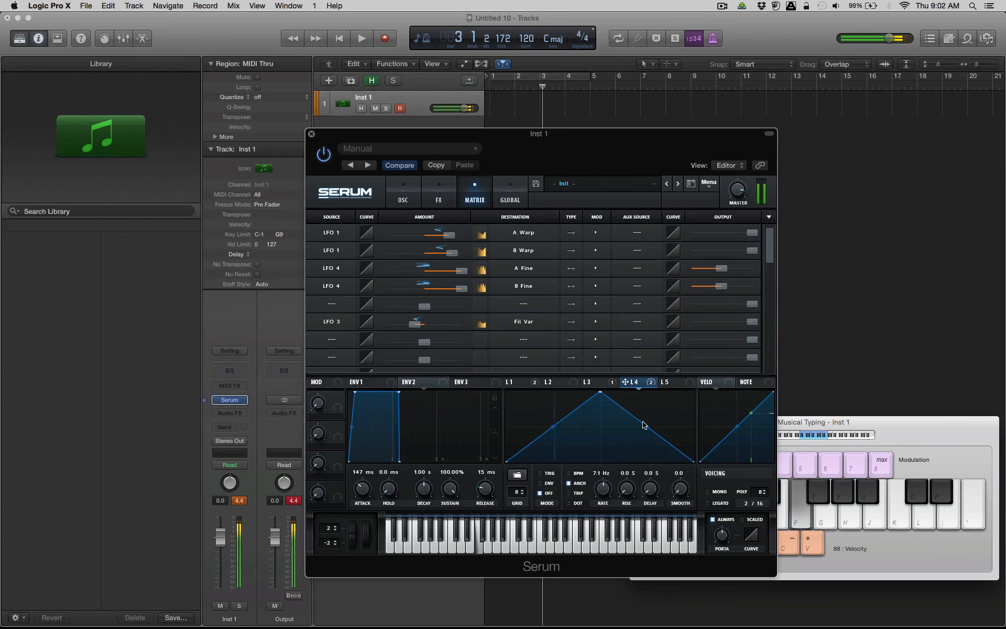
mouse_move(608, 487)
mouse_down()
mouse_move(605, 500)
mouse_move(606, 480)
mouse_up()
key(j)
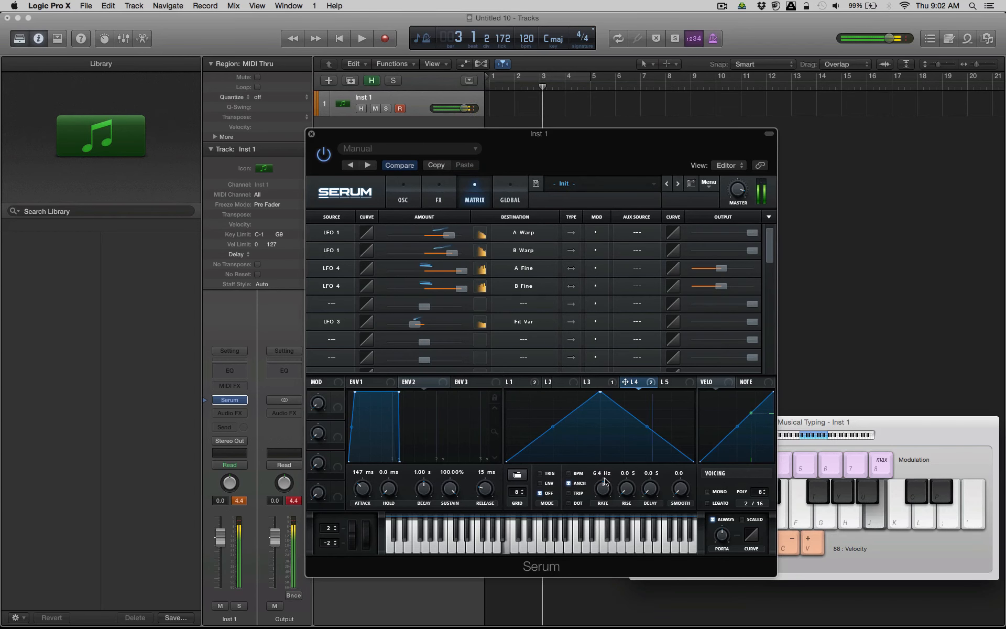
key(l)
key(f)
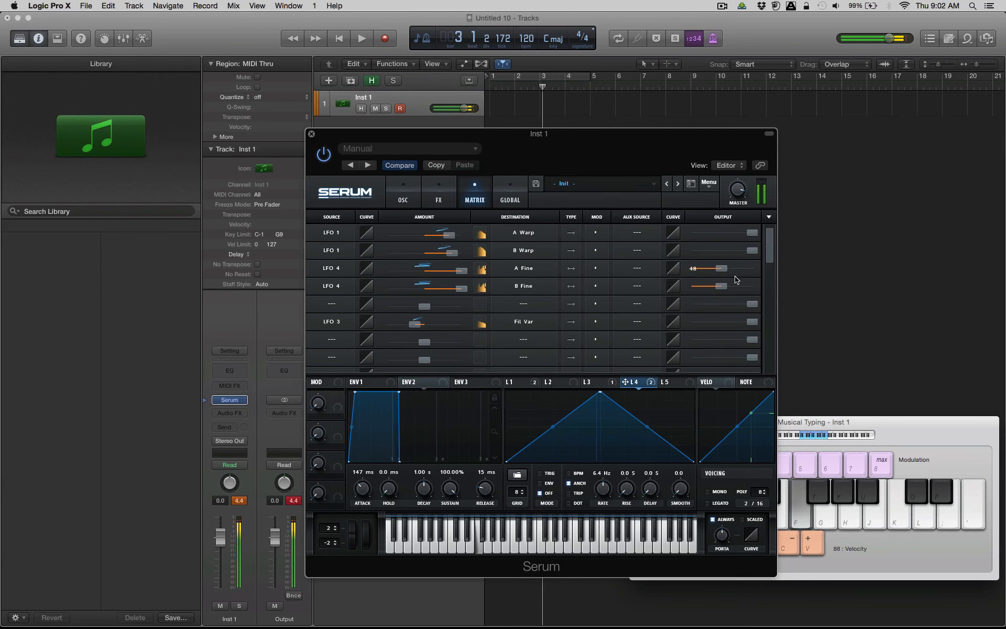
drag(722, 270, 711, 291)
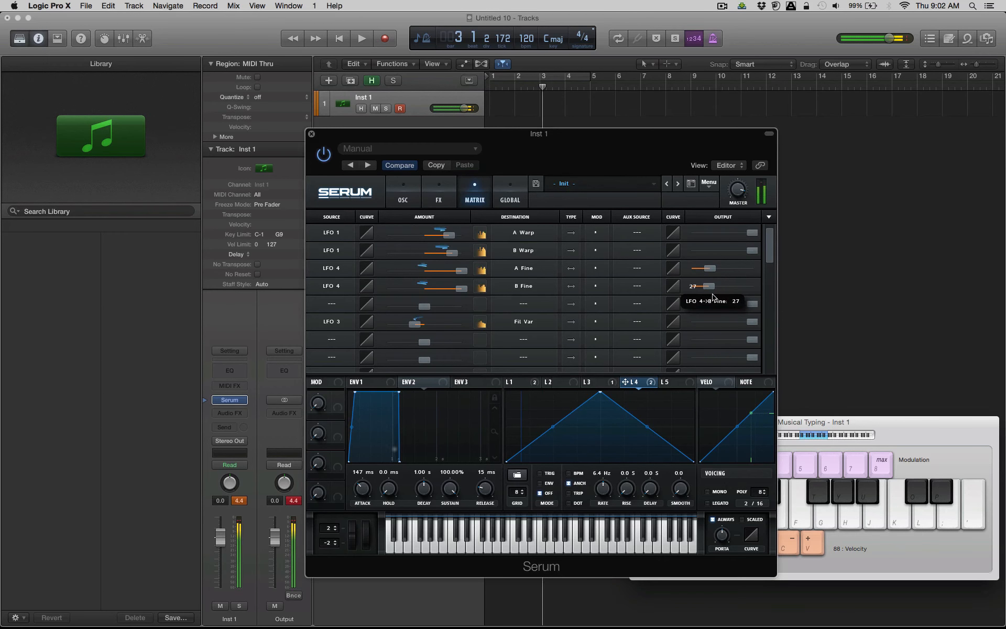
Assign Mod Wheel as the auxiliary source of both LFO 4 fine-tuning routings and raise their outputs to about 45.
click(638, 269)
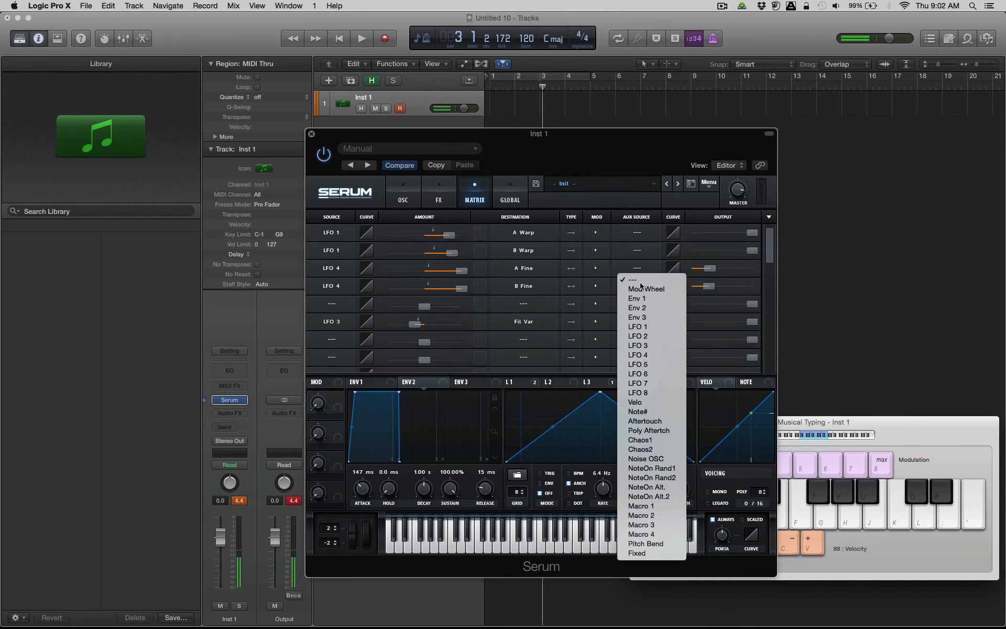
click(642, 288)
click(639, 285)
click(640, 310)
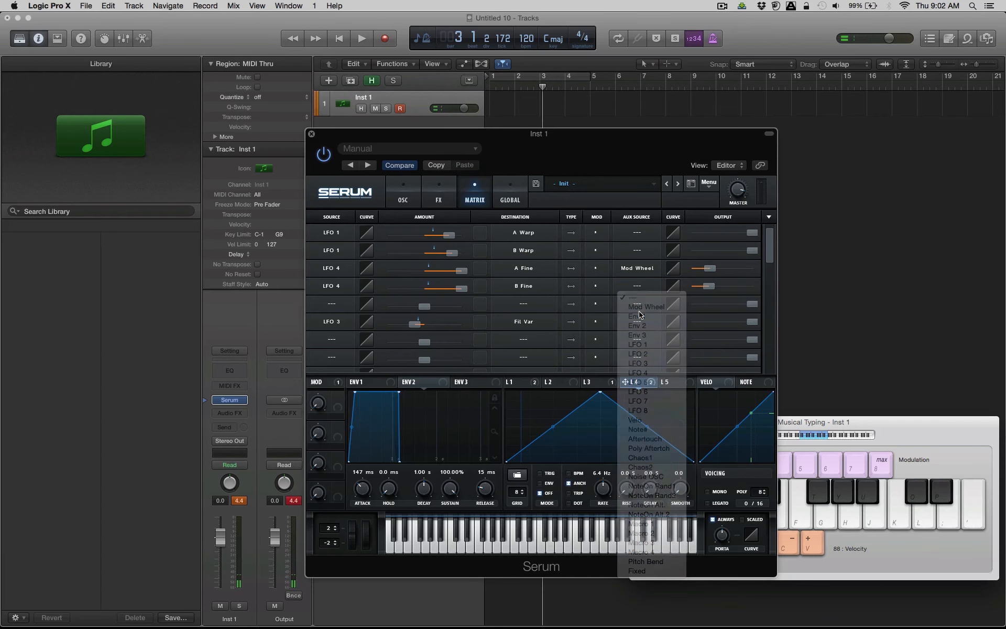
click(638, 286)
click(642, 297)
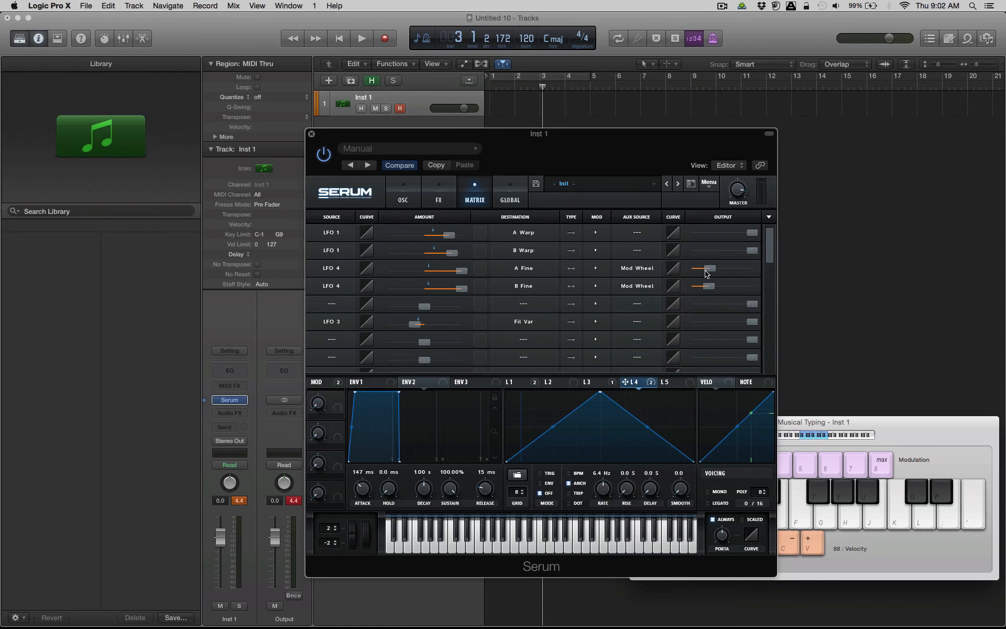
drag(706, 273, 736, 290)
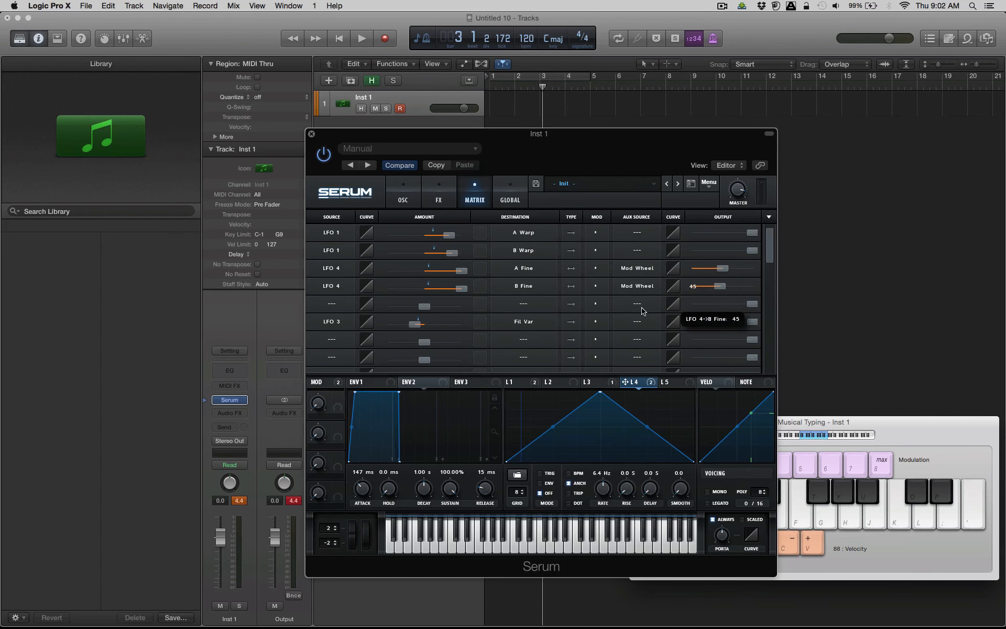
Move the mod wheel and play notes to test the wheel-controlled vibrato.
drag(367, 537, 363, 575)
key(f)
key(h)
key(f)
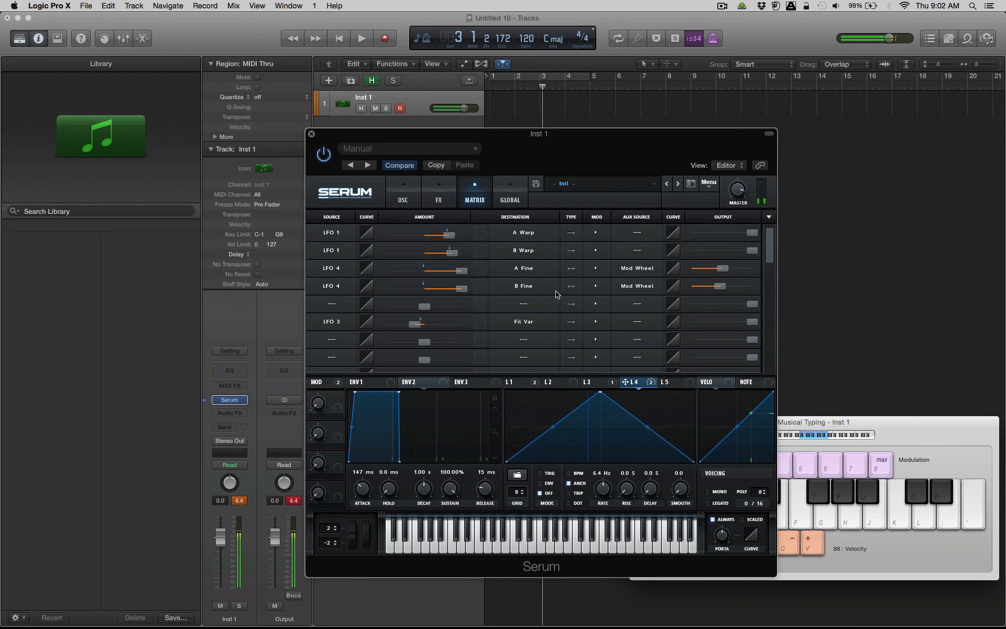
Enable the Hyper/Dimension effect and adjust its unison setting.
click(435, 203)
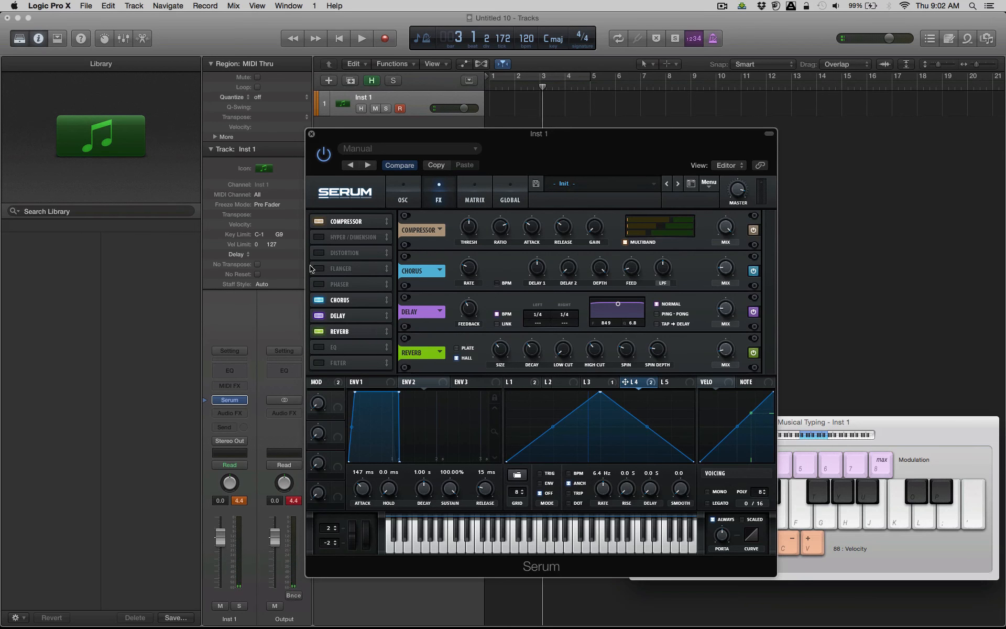
click(319, 238)
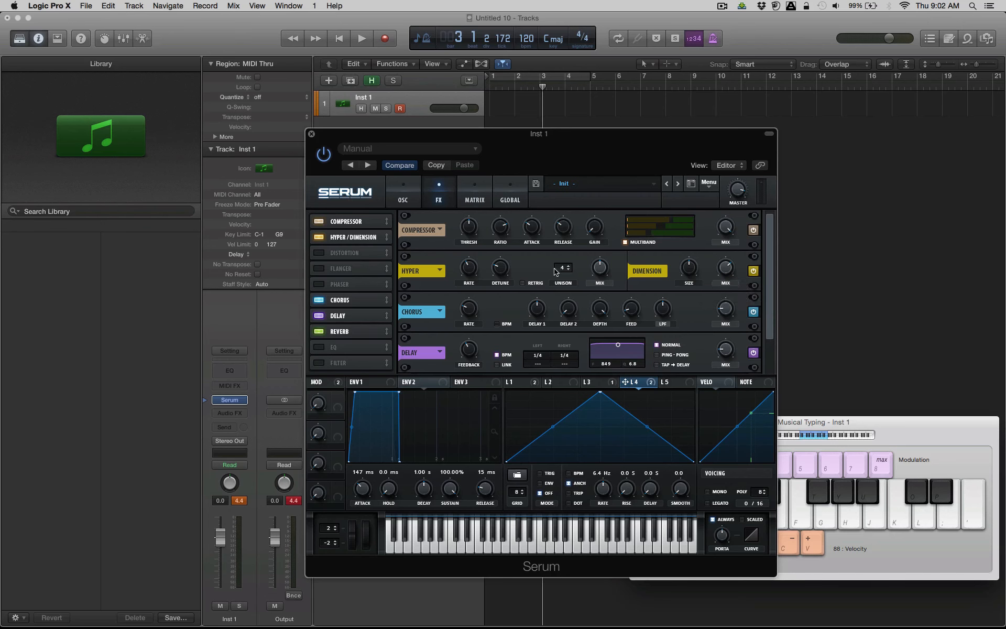
mouse_move(561, 268)
mouse_down()
mouse_move(562, 303)
mouse_move(564, 266)
mouse_up()
Enable the EQ effect and boost its high band, playing notes to check the tone.
click(318, 347)
scroll(346, 354, down, 5)
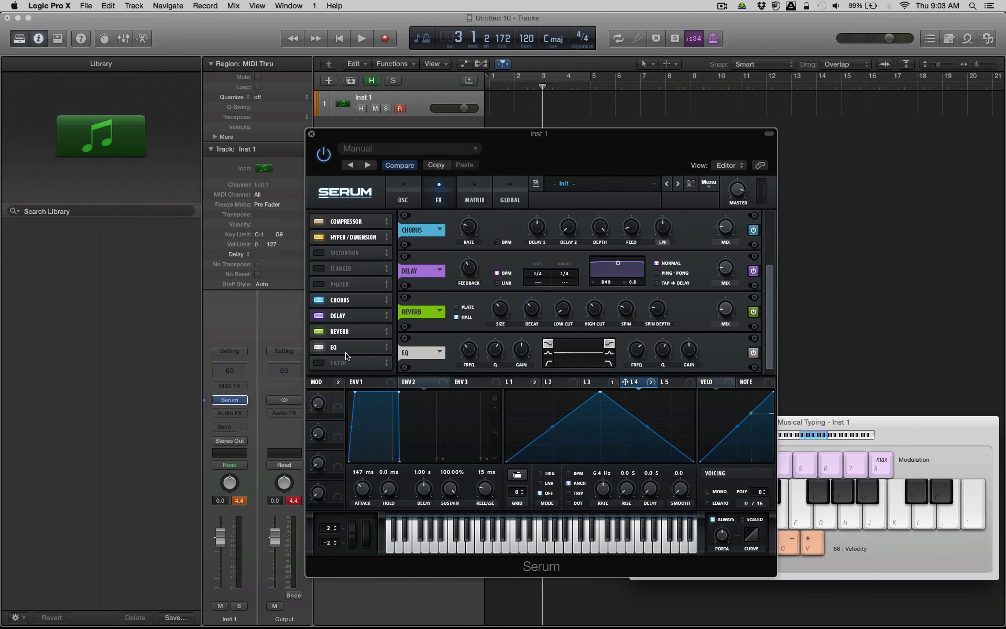
drag(693, 344, 641, 357)
key(f)
key(f)
key(f)
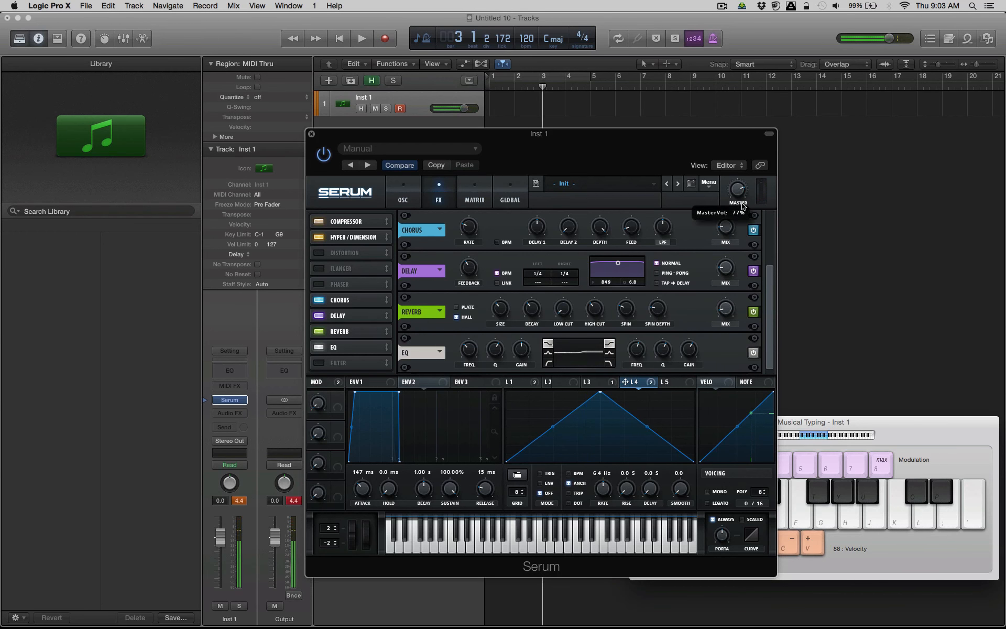
Enable the effects filter, choose the Cmb HL6+ type and adjust its cutoff while playing notes.
click(319, 363)
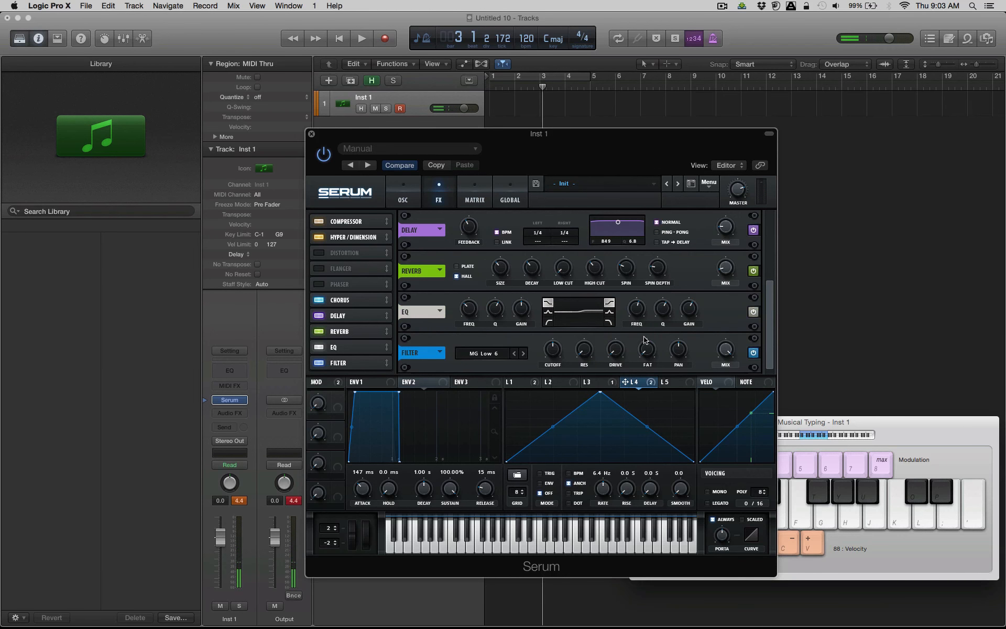
click(485, 354)
mouse_move(481, 385)
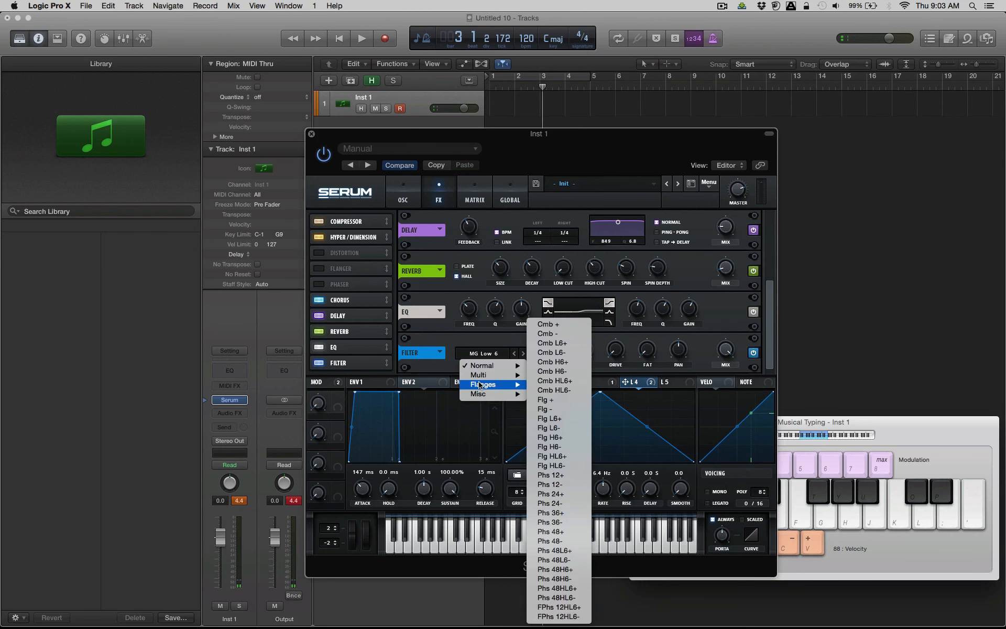
click(574, 381)
key(f)
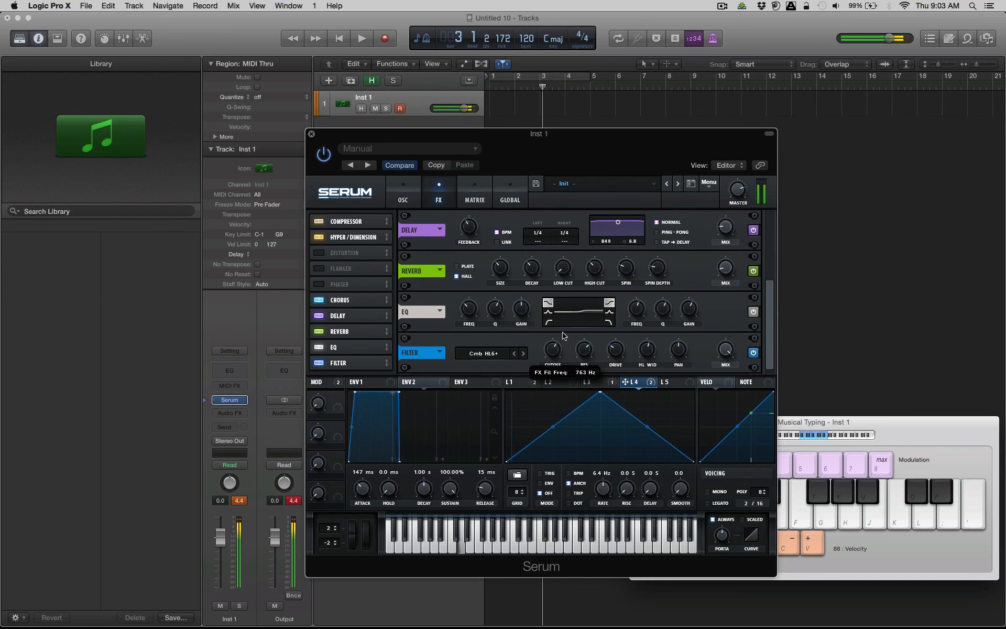
key(f)
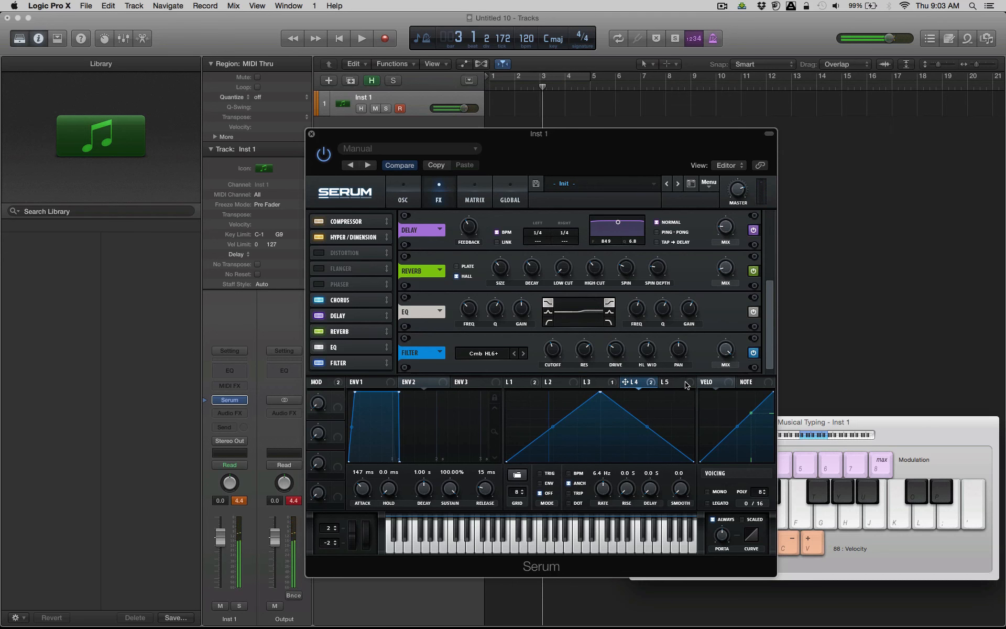
Map LFO 5 to the effects filter's cutoff, adjusting the modulation depth, and lower the filter's mix.
drag(686, 385, 553, 348)
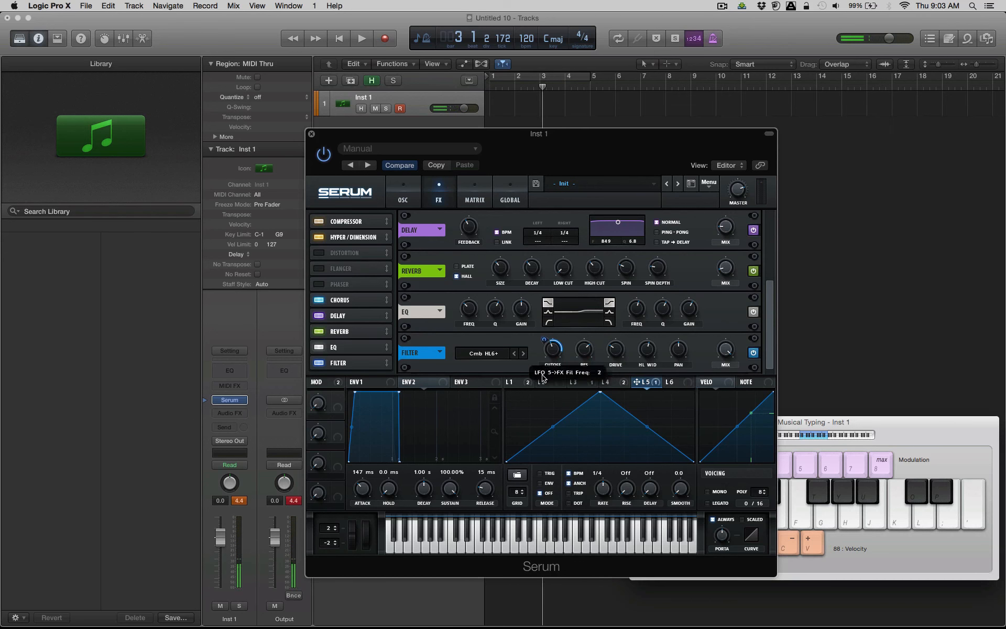
key(f)
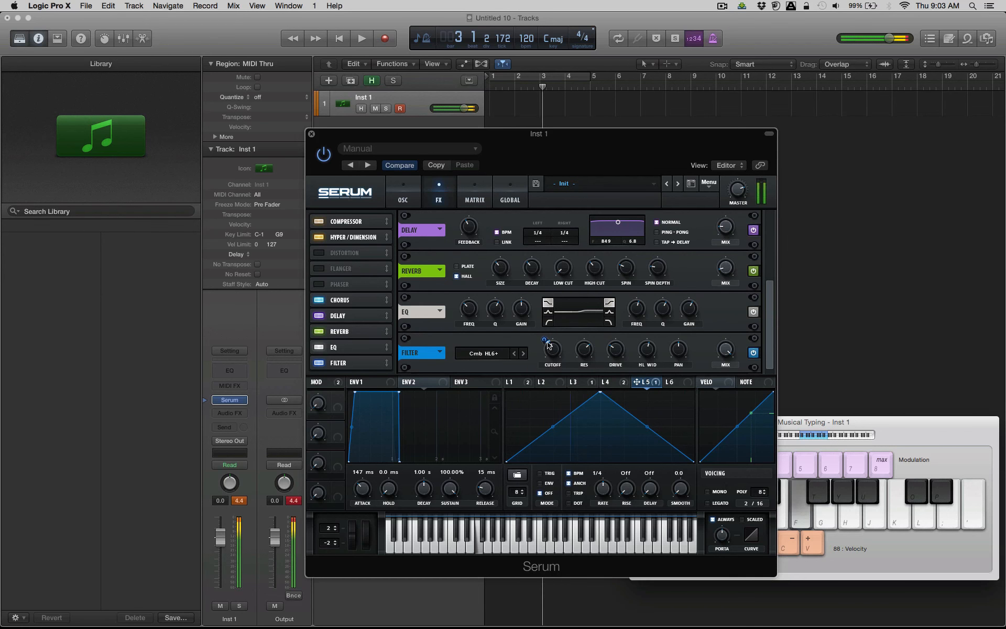
drag(547, 342, 591, 331)
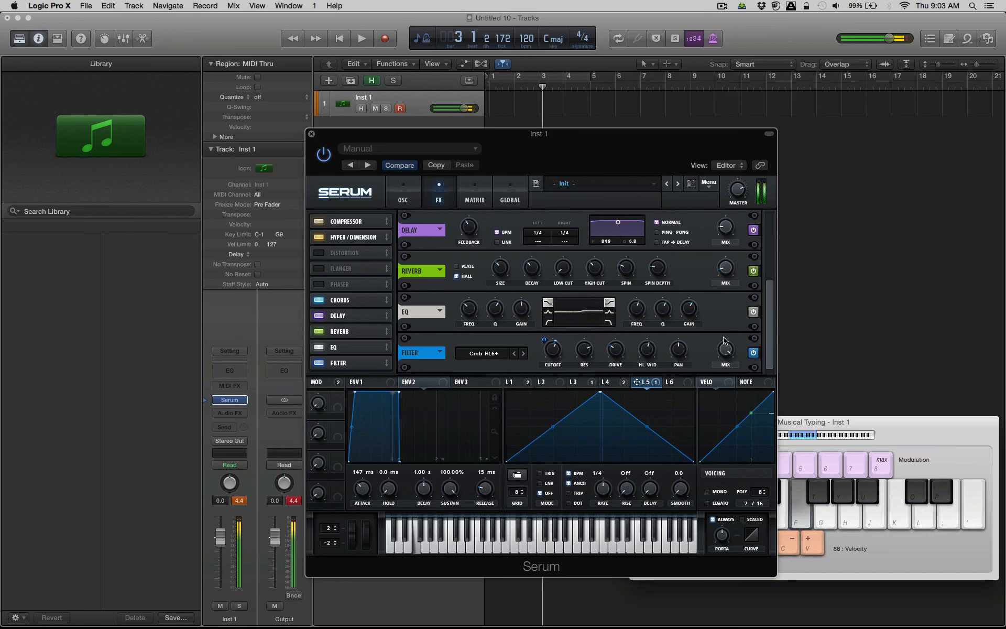
drag(726, 348, 724, 412)
Play notes in different octaves to audition the patch with the modulated comb filter.
key(h)
key(h)
key(h)
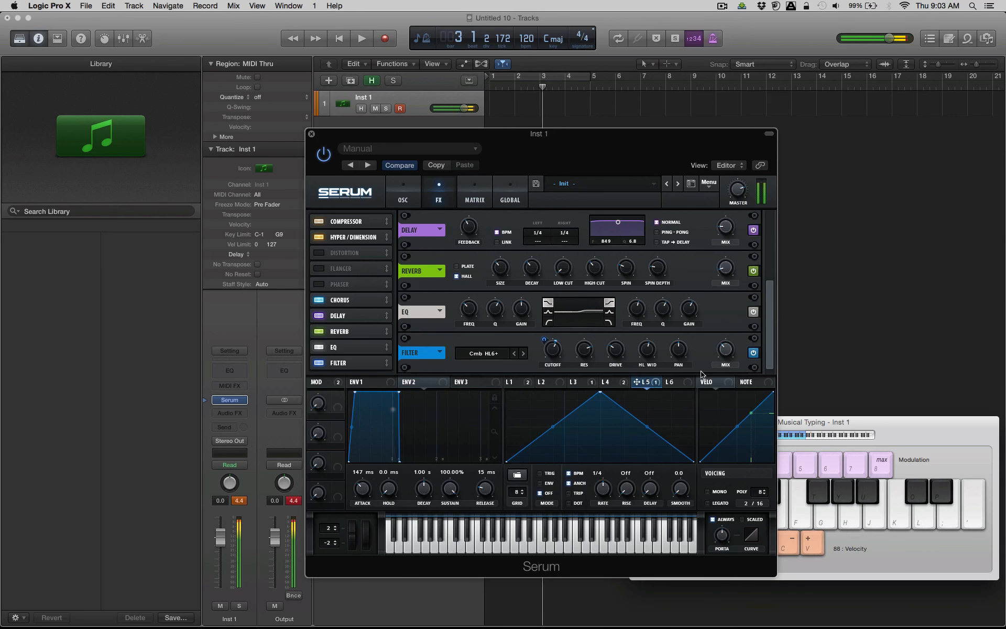
key(k)
key(l)
key(h)
key(x)
key(k)
key(l)
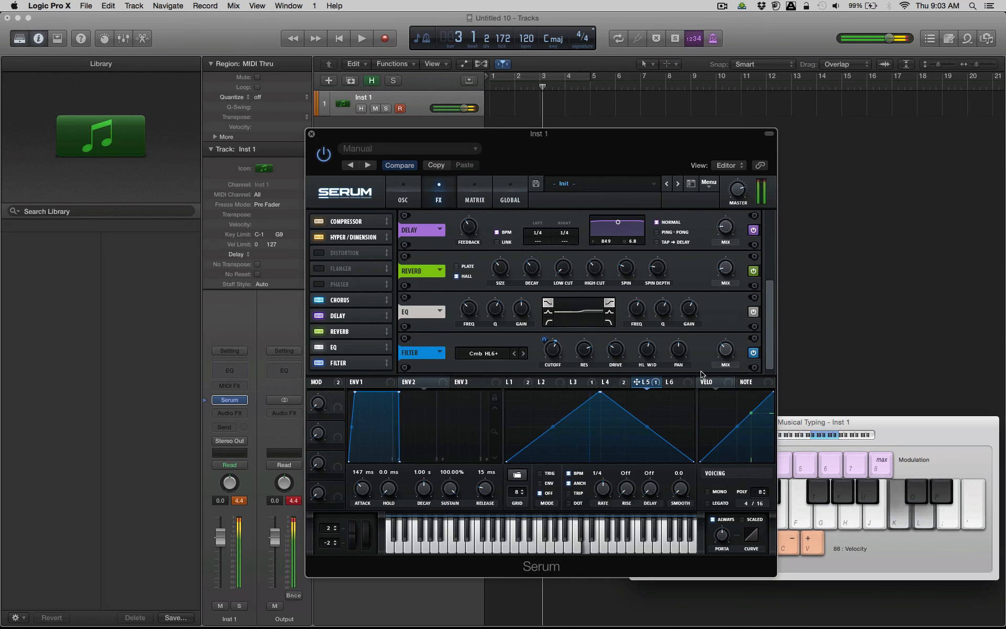
Play a short melodic phrase with octave shifts up and down to check the comb-filtered sound across registers.
key(x)
key(h)
key(l)
key(x)
key(h)
key(z)
key(h)
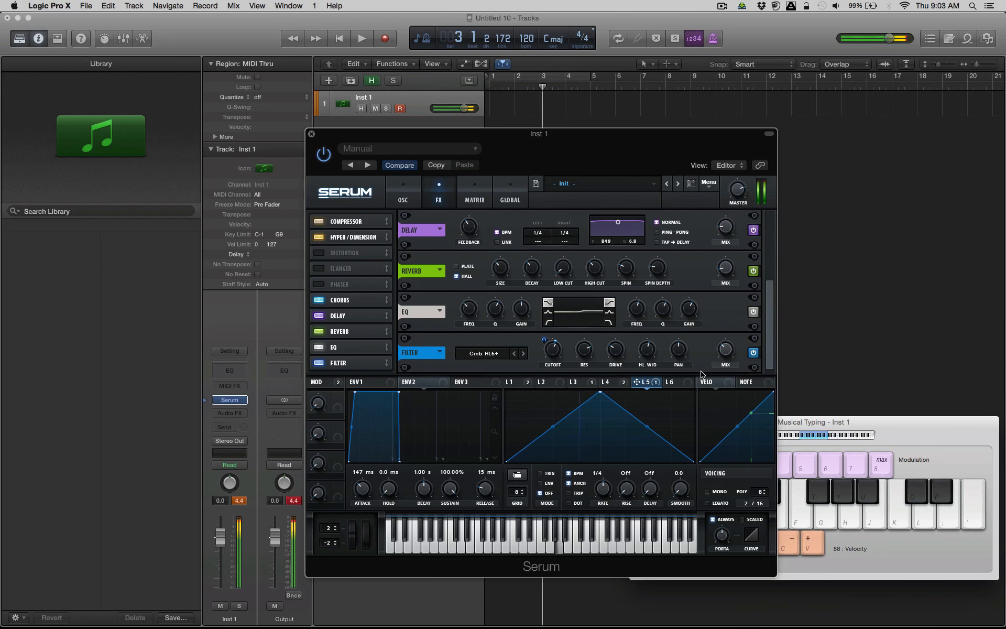
key(j)
key(k)
key(j)
key(h)
key(f)
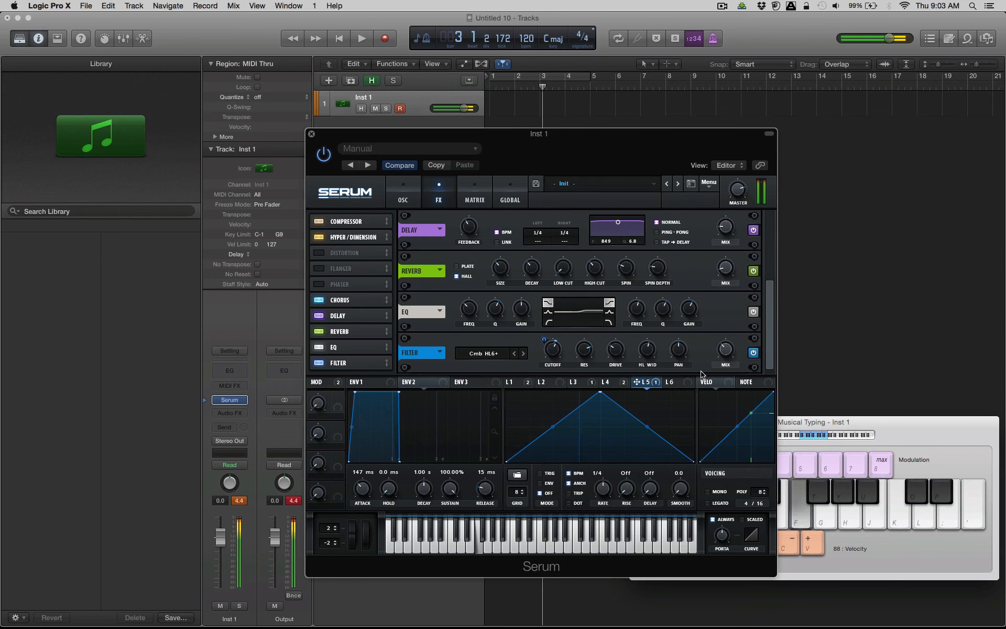
Set LFO 5's rate to 1/16 while playing notes to hear the faster comb filter cutoff modulation.
click(611, 382)
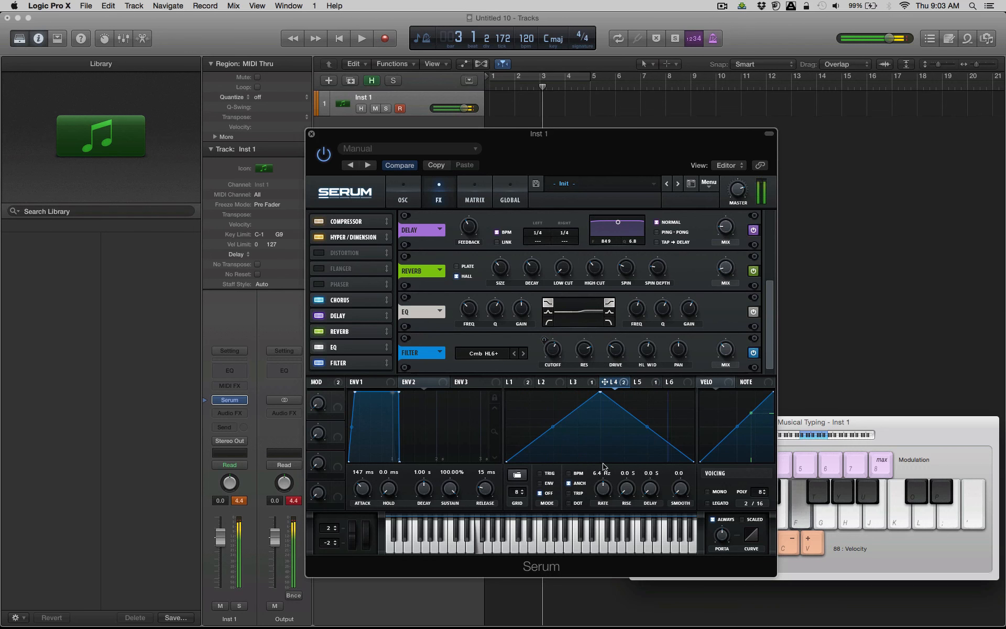
click(638, 382)
key(f)
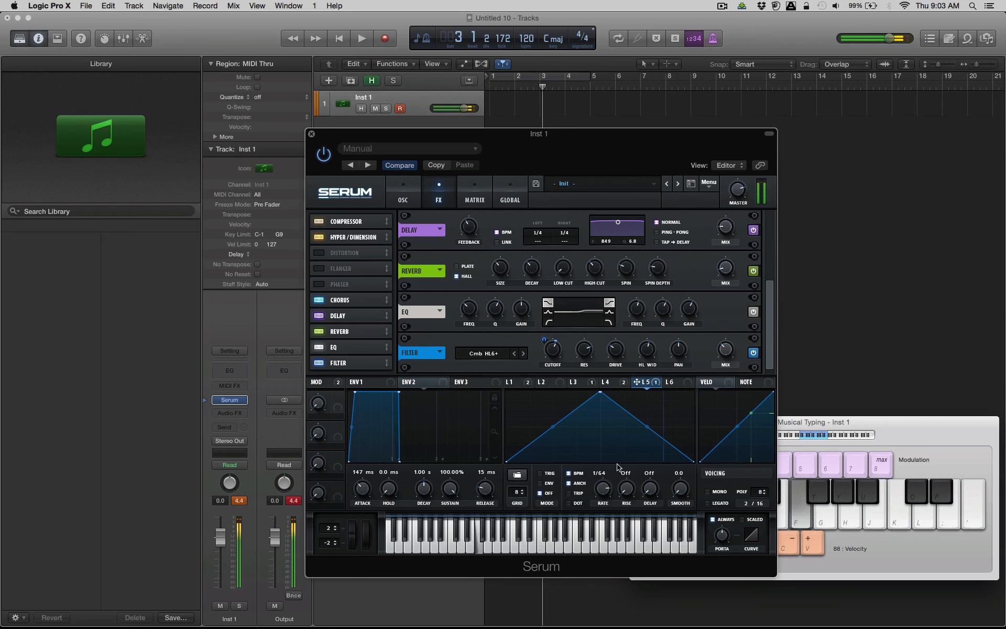
mouse_move(612, 472)
mouse_down()
mouse_move(622, 435)
mouse_move(611, 476)
mouse_up()
key(h)
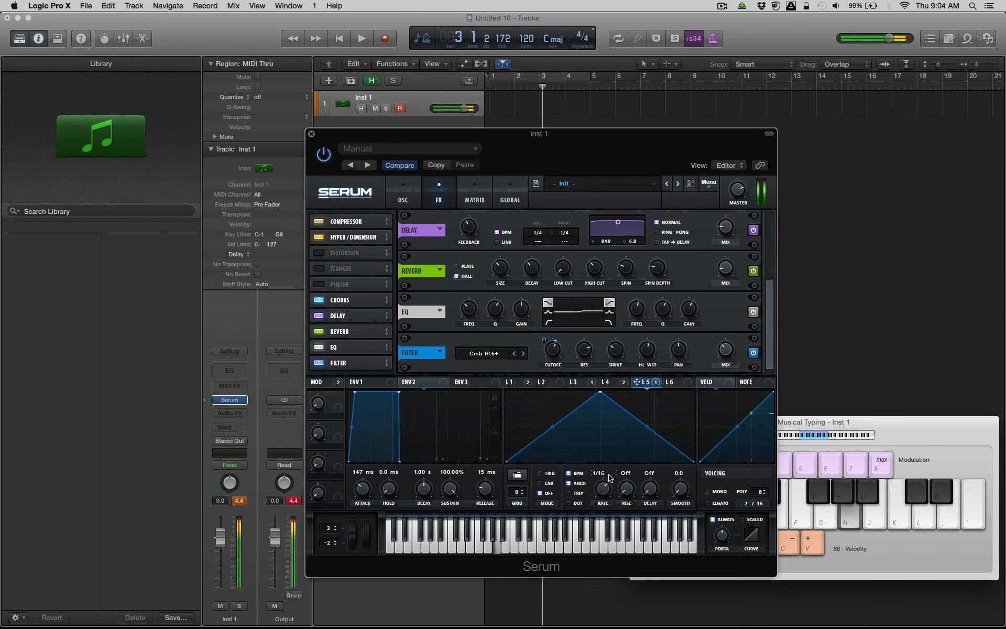
key(k)
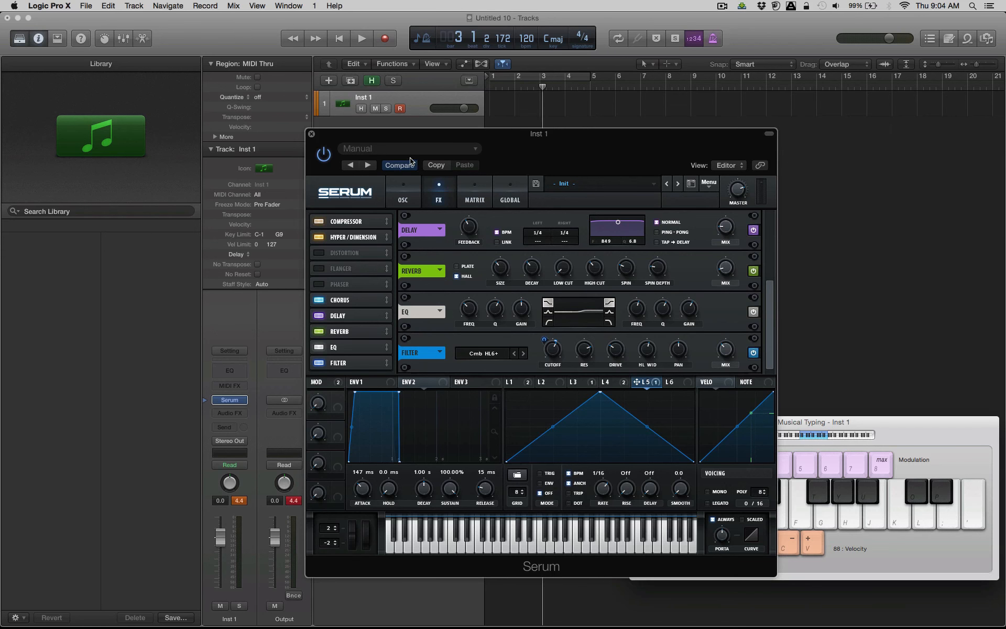
Show the oscillator settings for OSC A and OSC B.
click(413, 188)
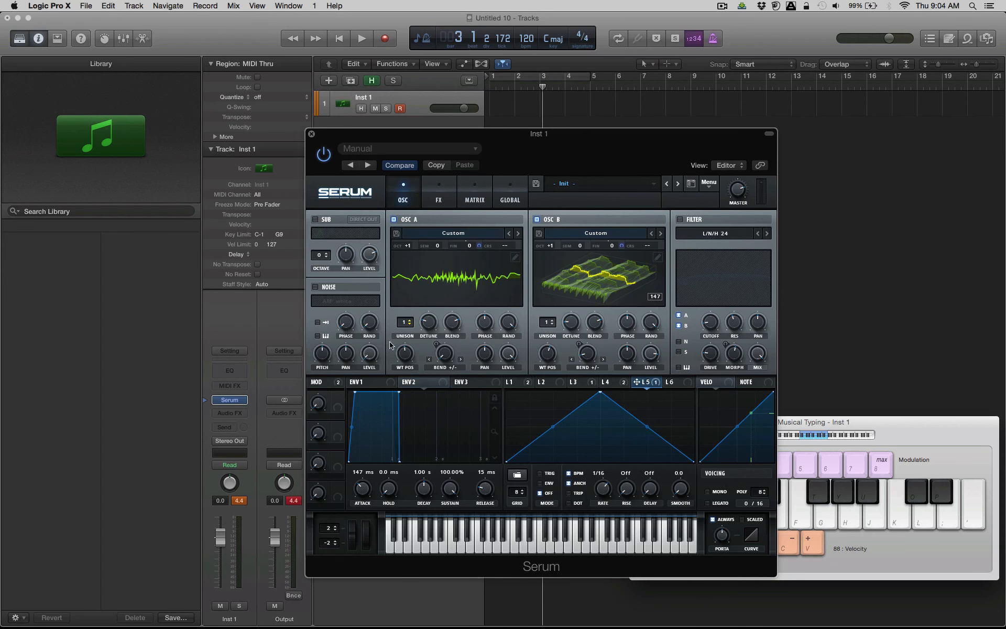